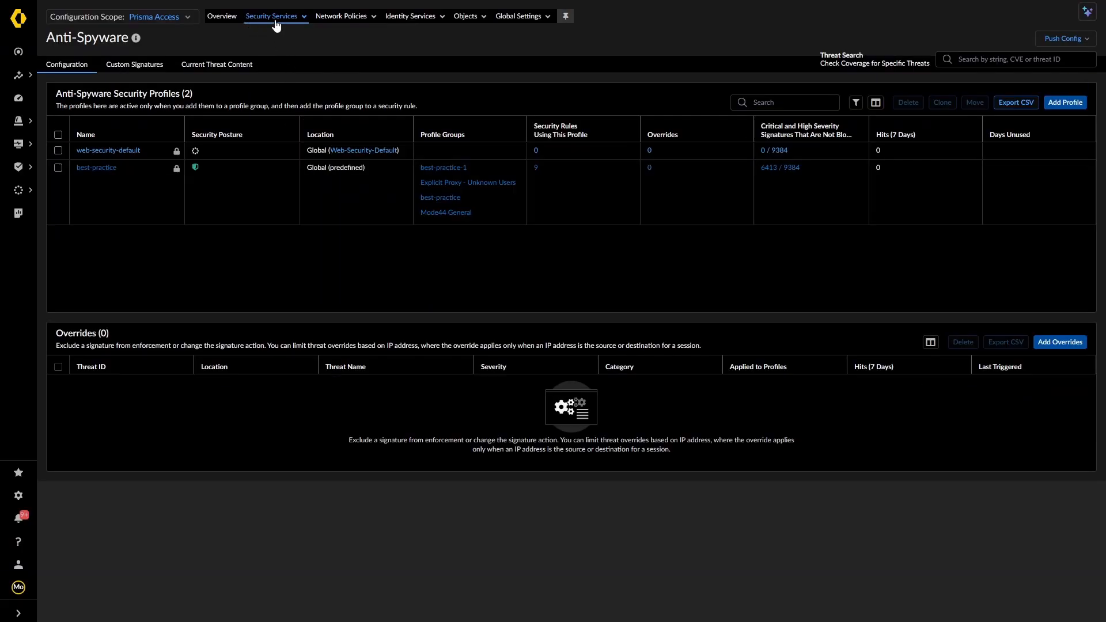
Bring up the scope chooser's Snippets list, showing O365-Best-Practice and Web-Security-Default-Mode44
{"action": "left_click", "coordinate": [186, 19]}
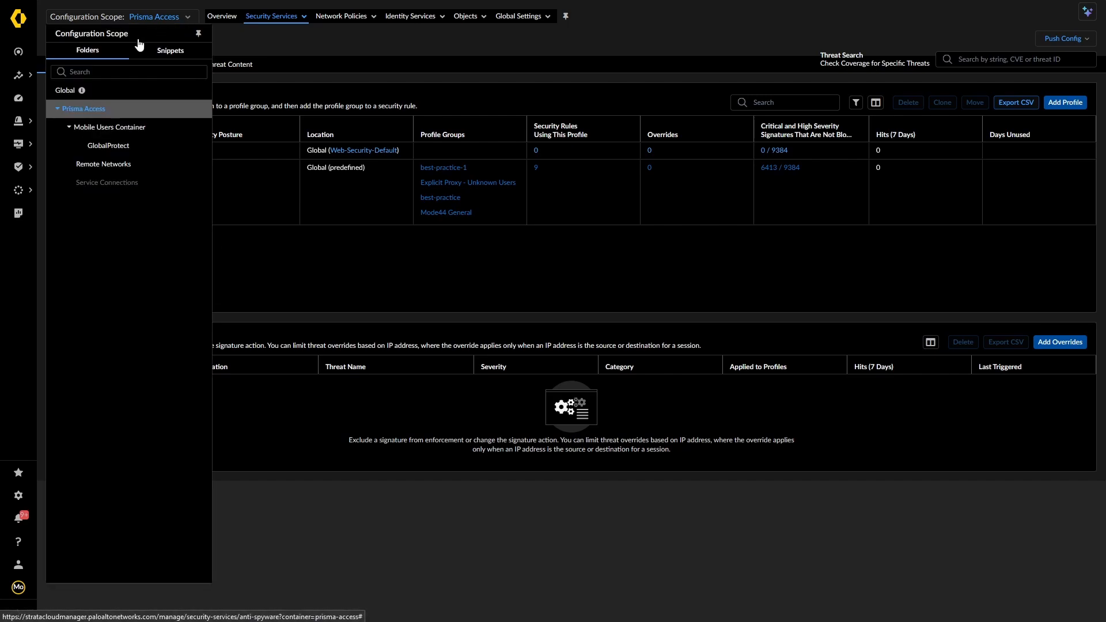
{"action": "left_click", "coordinate": [164, 53]}
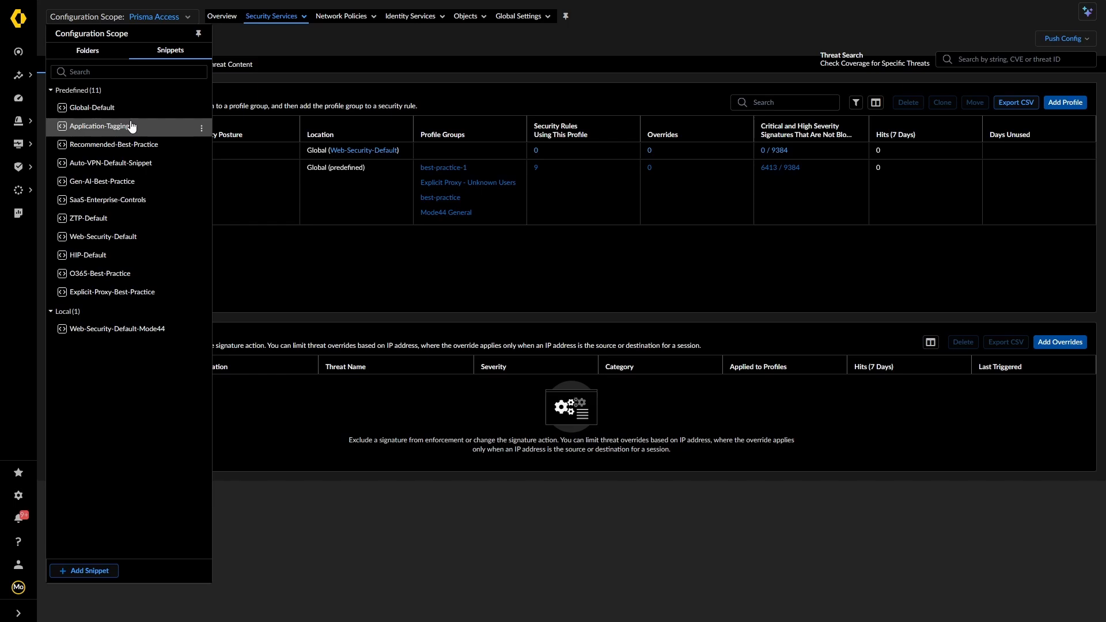
Scope to the O365-Best-Practice snippet and view its Vulnerability Protection profiles
{"action": "left_click", "coordinate": [116, 274]}
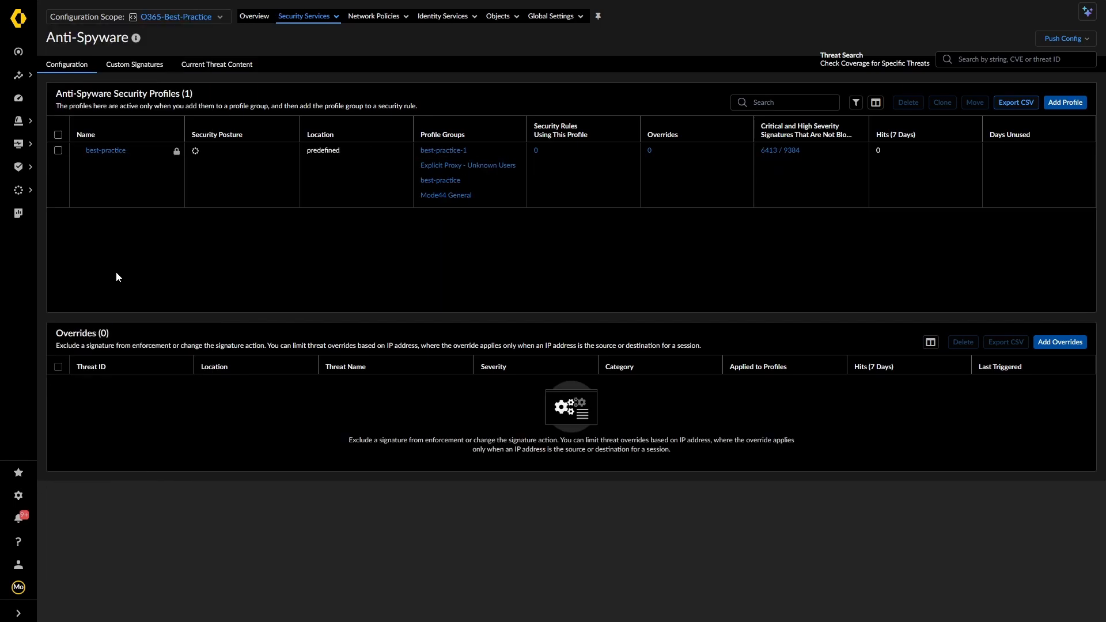
{"action": "mouse_move", "coordinate": [161, 6]}
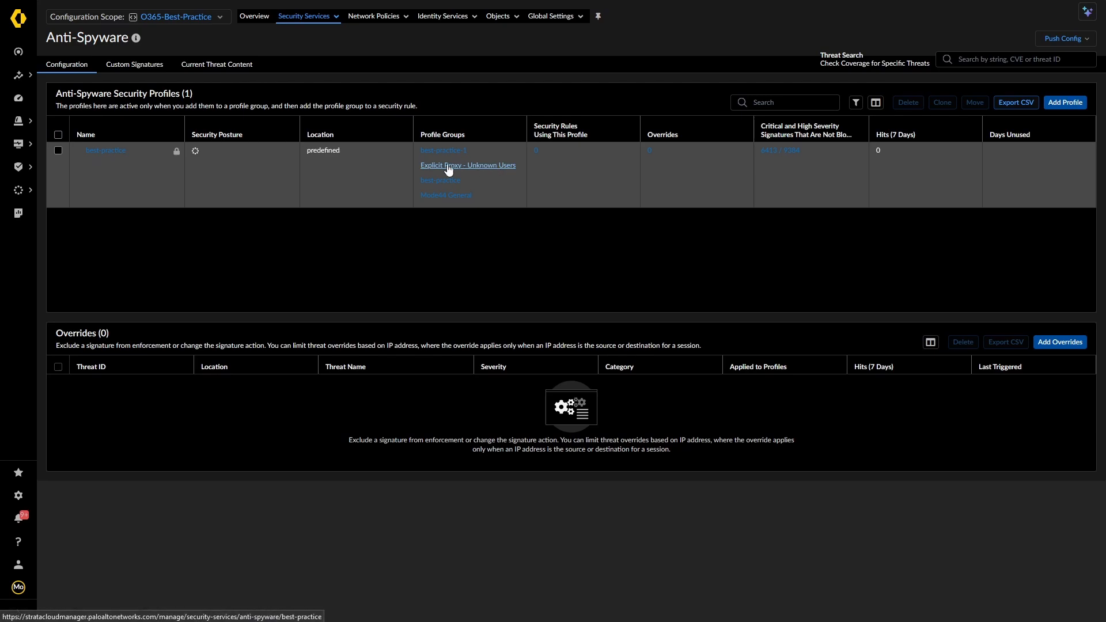
{"action": "left_click", "coordinate": [320, 17]}
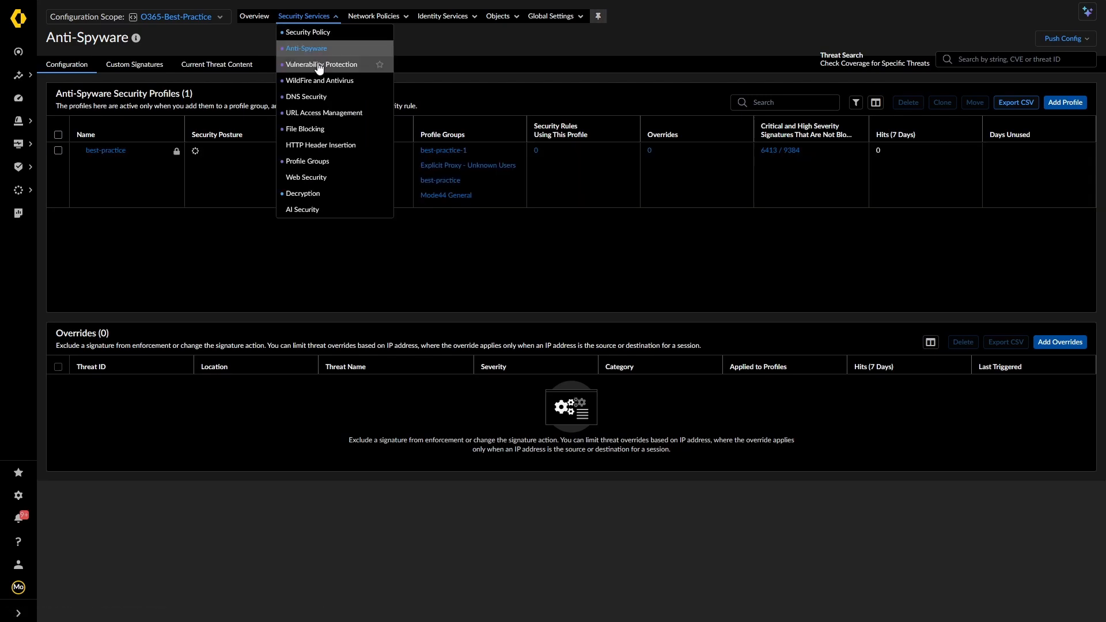
{"action": "left_click", "coordinate": [321, 66]}
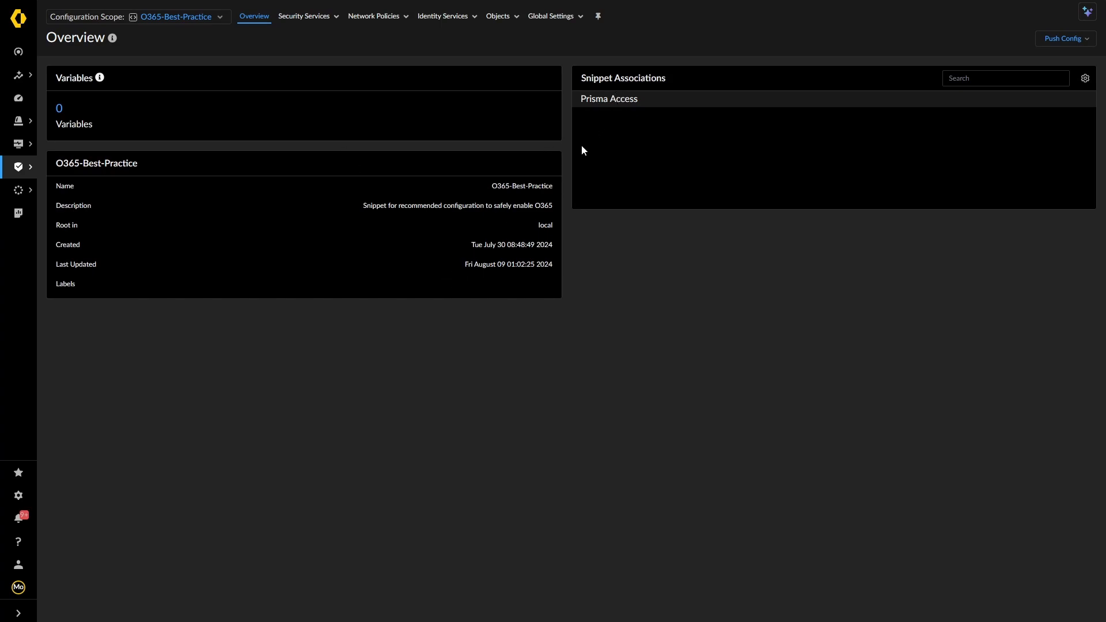
Switch the configuration scope back to the Prisma Access folder
{"action": "left_click", "coordinate": [218, 18]}
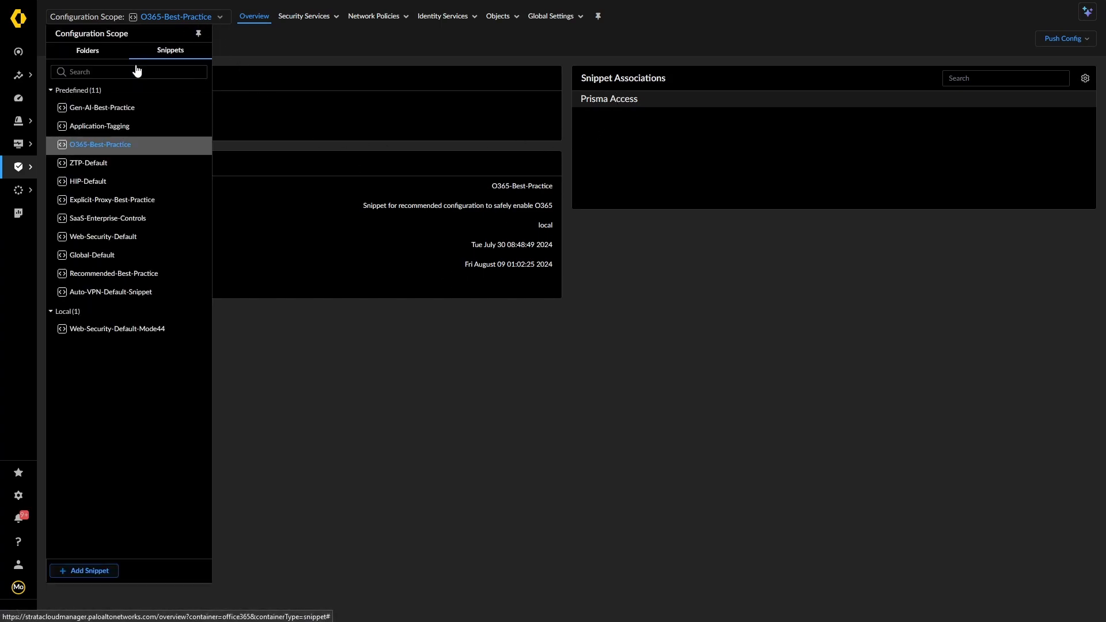
{"action": "left_click", "coordinate": [76, 54]}
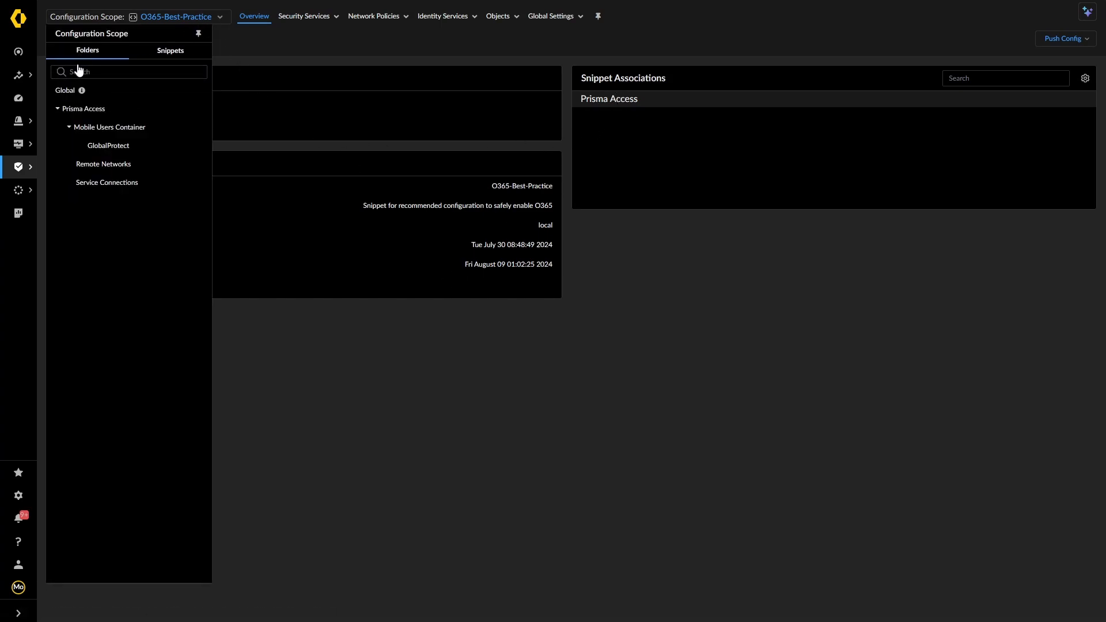
{"action": "left_click", "coordinate": [82, 108]}
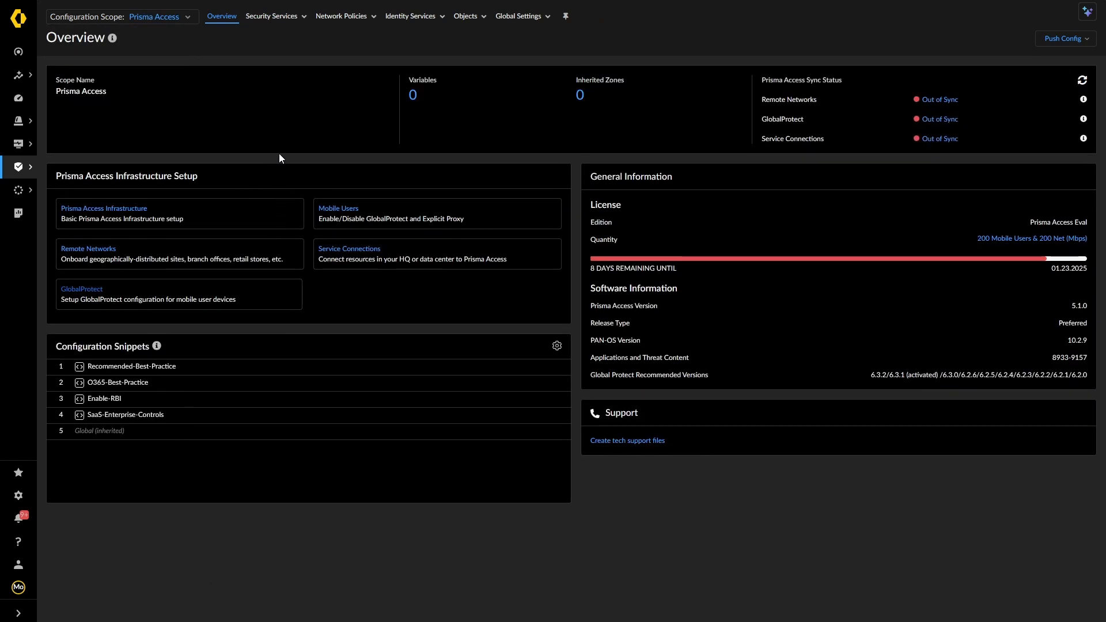
From Vulnerability Protection, rescope to the O365-Best-Practice snippet and view its WildFire and Antivirus profiles
{"action": "left_click", "coordinate": [268, 18]}
{"action": "left_click", "coordinate": [274, 65]}
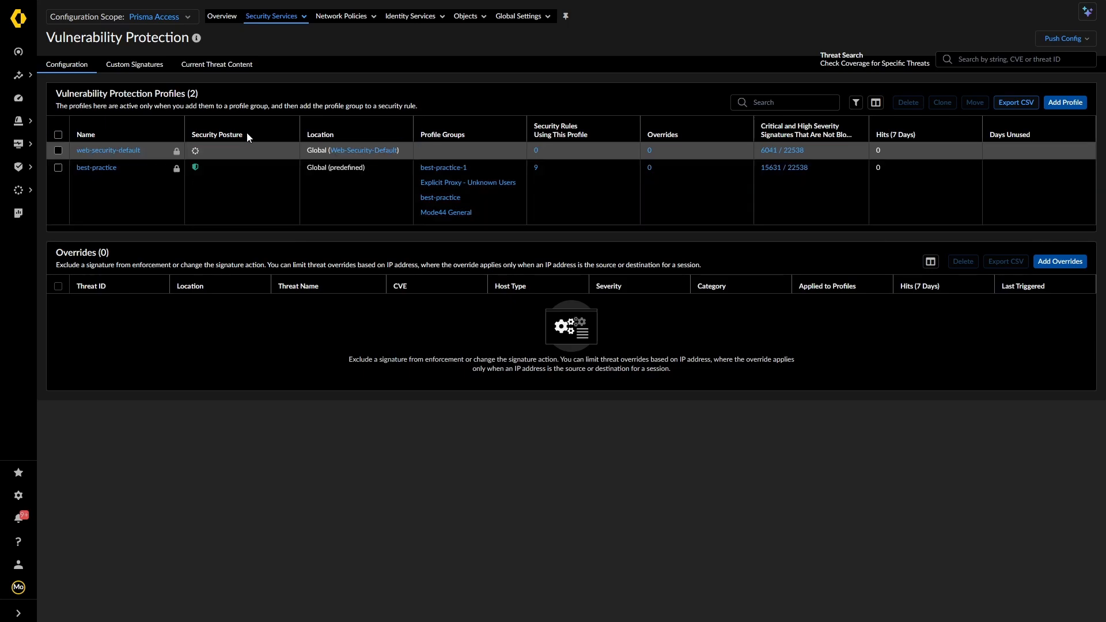
{"action": "left_click", "coordinate": [170, 21]}
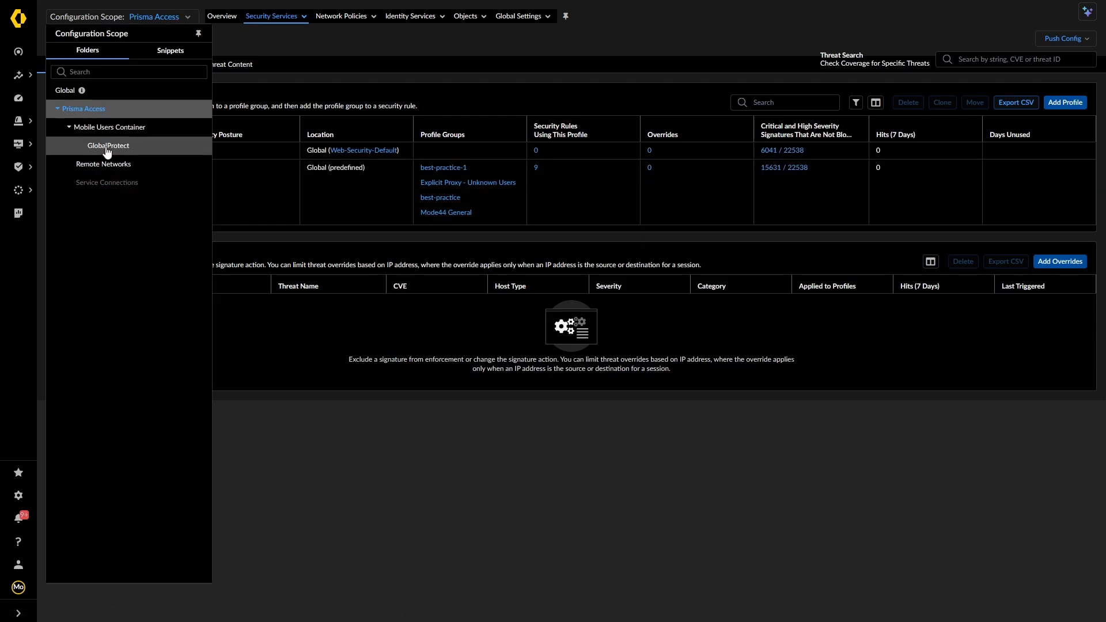
{"action": "left_click", "coordinate": [171, 50]}
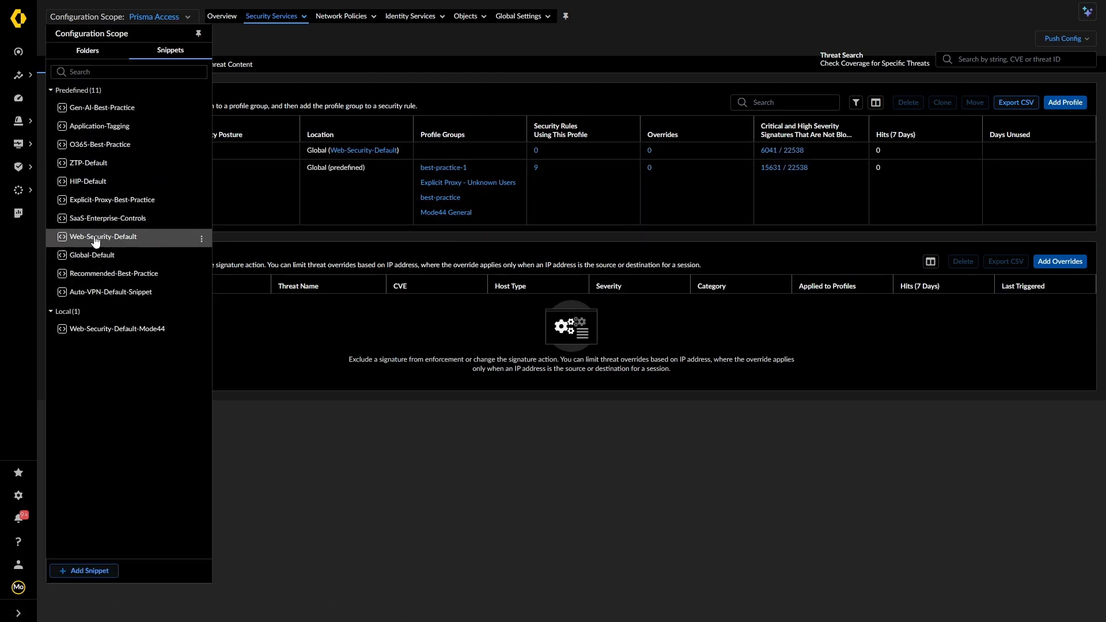
{"action": "left_click", "coordinate": [102, 145]}
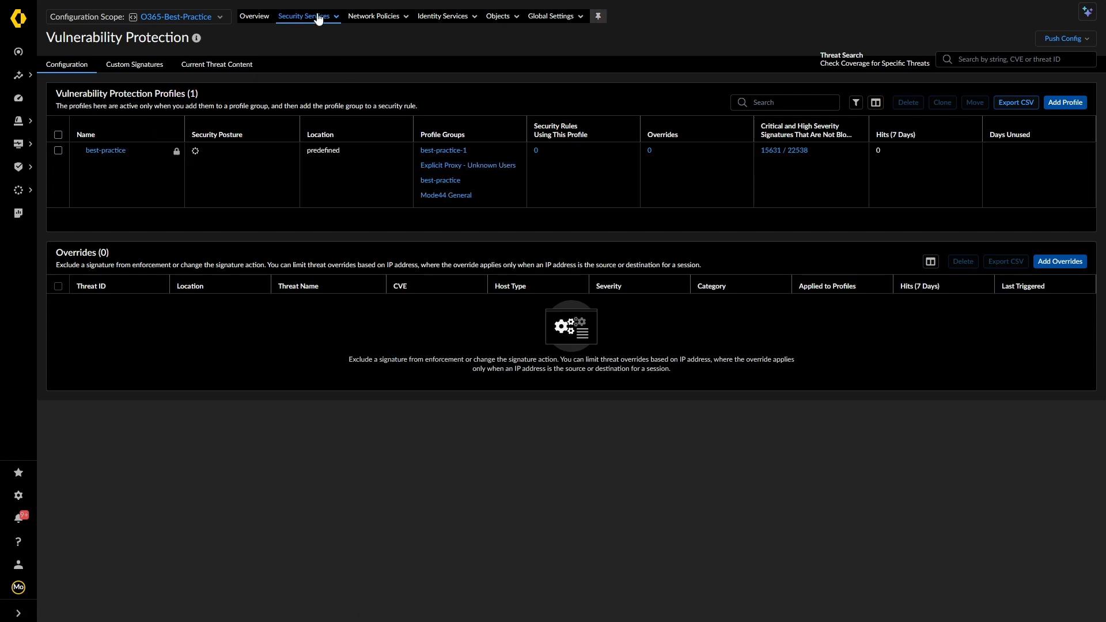
{"action": "left_click", "coordinate": [306, 16]}
{"action": "left_click", "coordinate": [350, 138]}
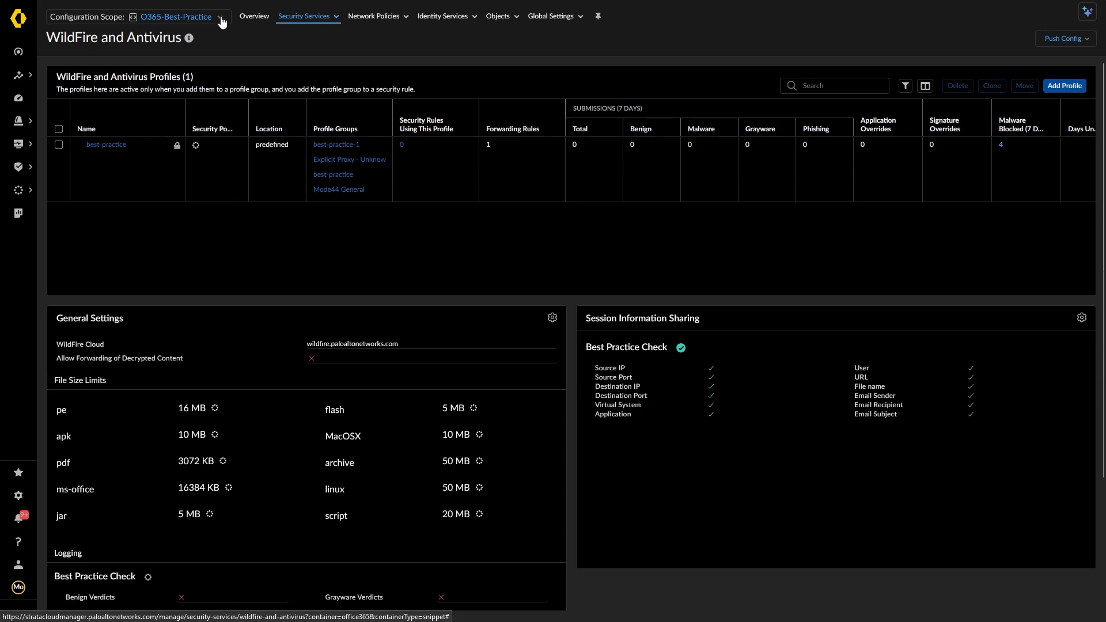
Set the scope to Global and inspect the best-practice WildFire and Antivirus profile
{"action": "left_click", "coordinate": [222, 22]}
{"action": "left_click", "coordinate": [88, 50]}
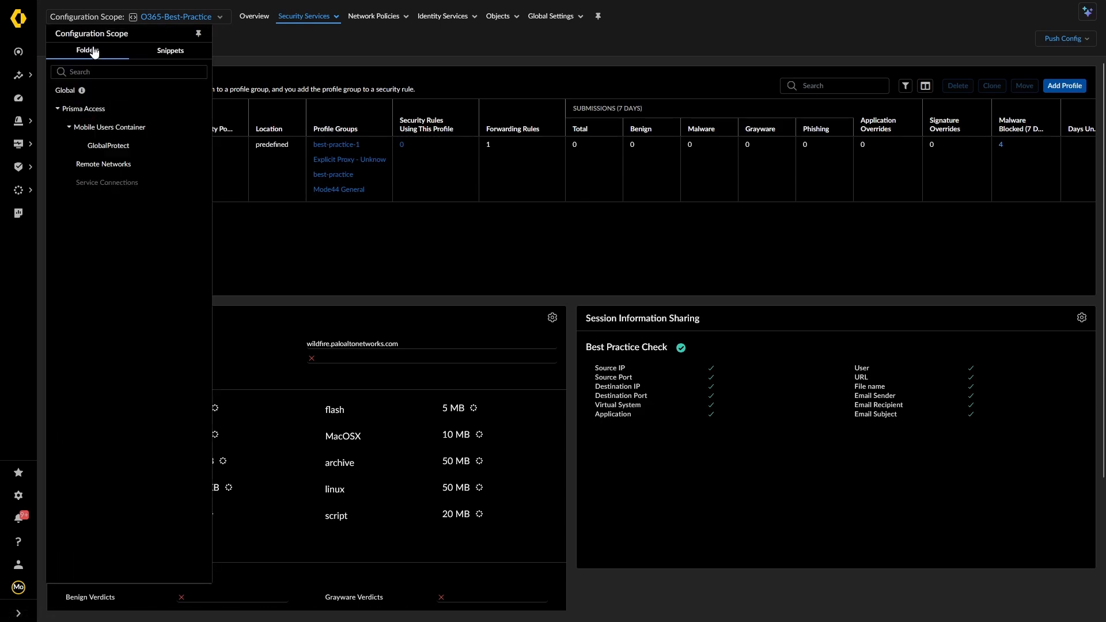
{"action": "left_click", "coordinate": [61, 92]}
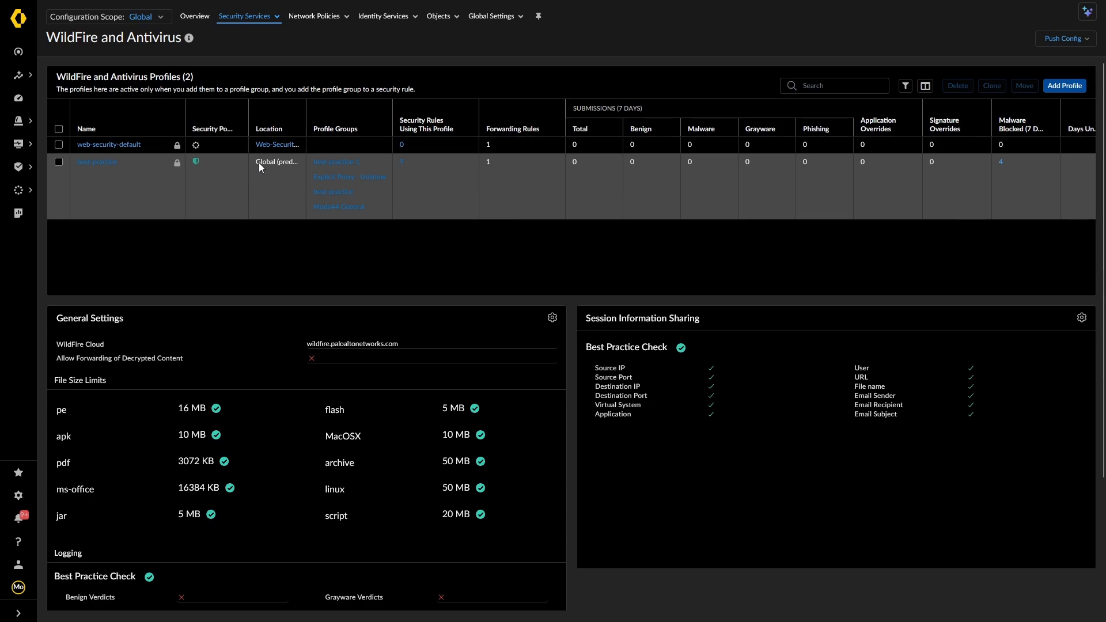
{"action": "left_click", "coordinate": [97, 162]}
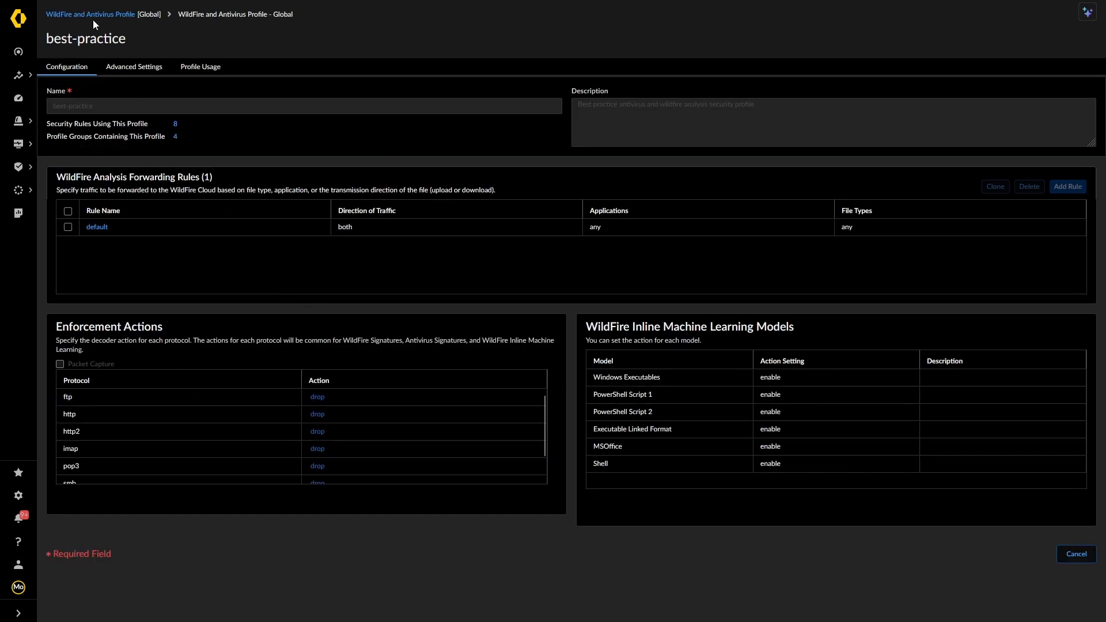
{"action": "left_click", "coordinate": [127, 13]}
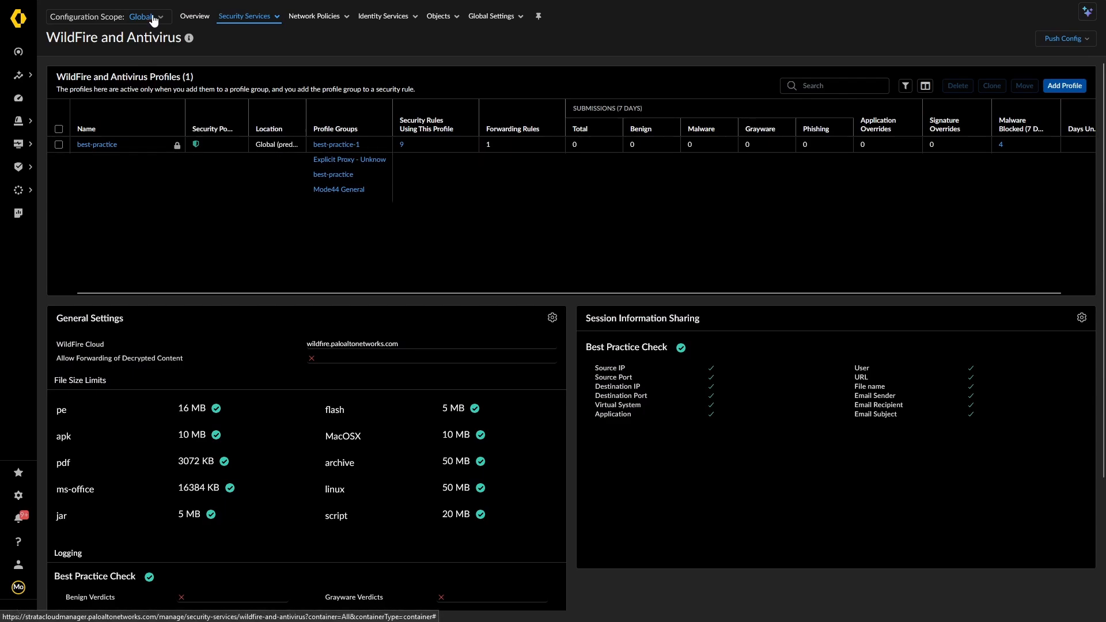
Switch the scope to the Prisma Access folder to list its WildFire and Antivirus profiles
{"action": "left_click", "coordinate": [150, 16]}
{"action": "left_click", "coordinate": [166, 51]}
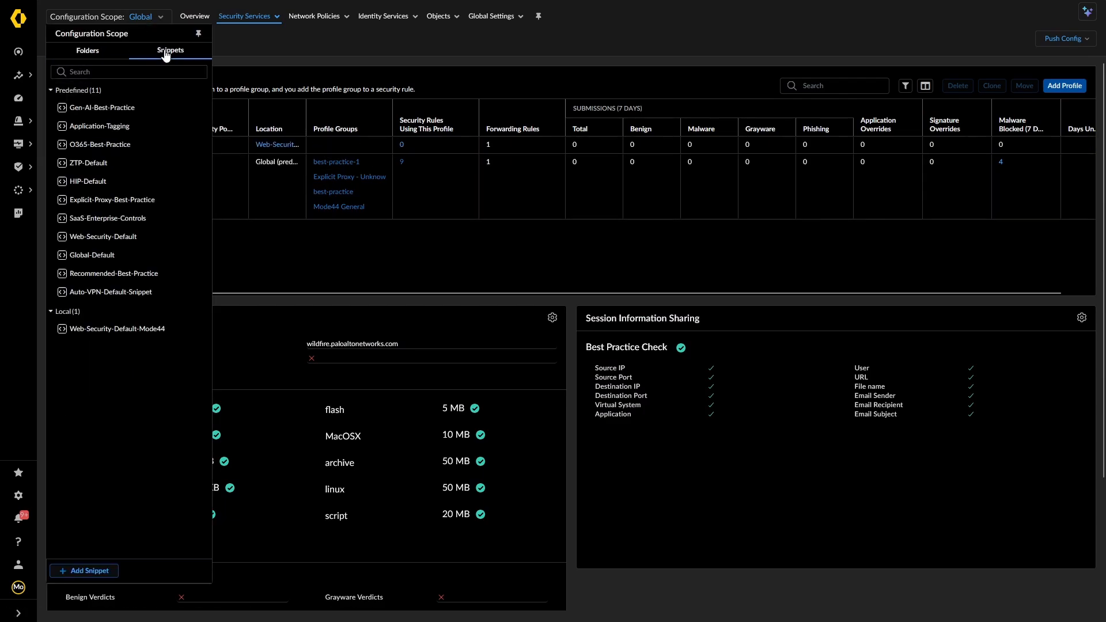
{"action": "left_click", "coordinate": [92, 52]}
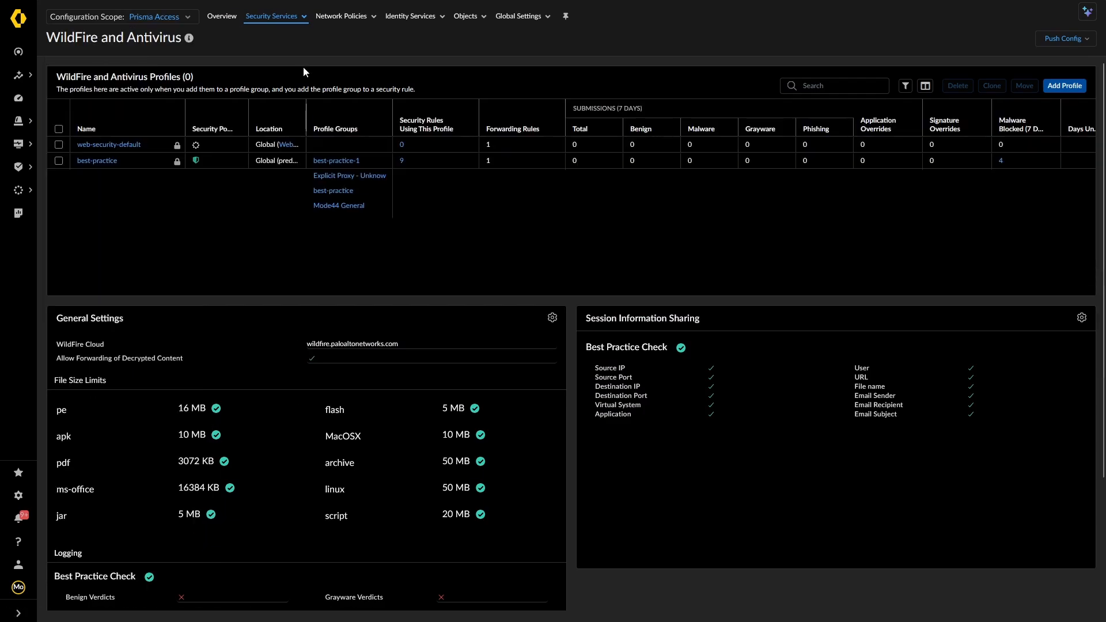
{"action": "left_click", "coordinate": [274, 17]}
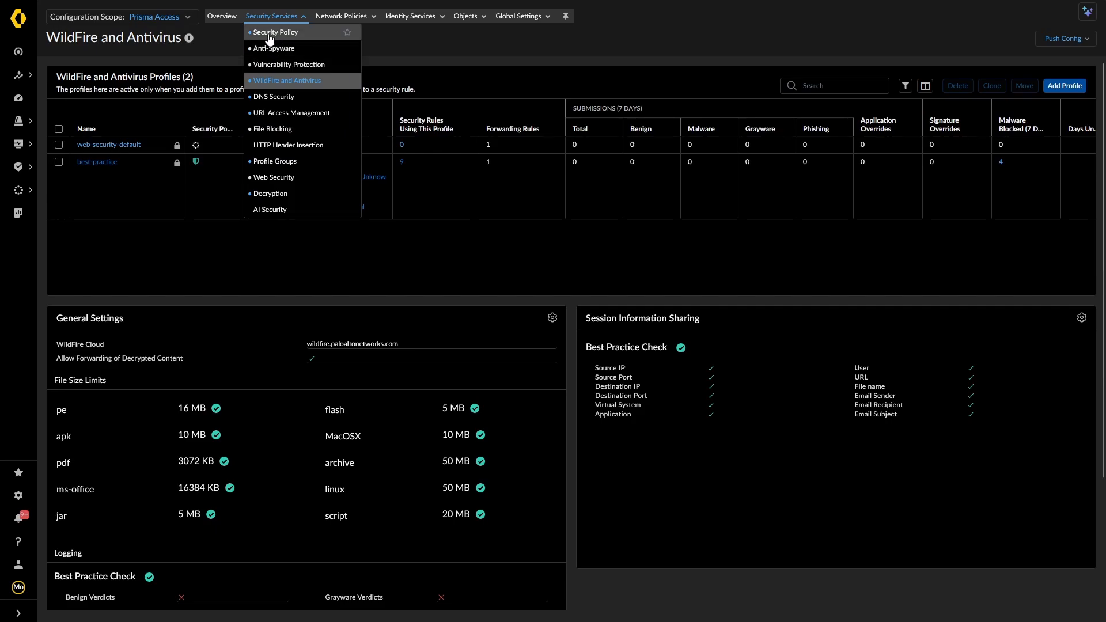
In Security Policy, expand the O365-Best-Practice group and review the Microsoft 365 rule
{"action": "left_click", "coordinate": [272, 33]}
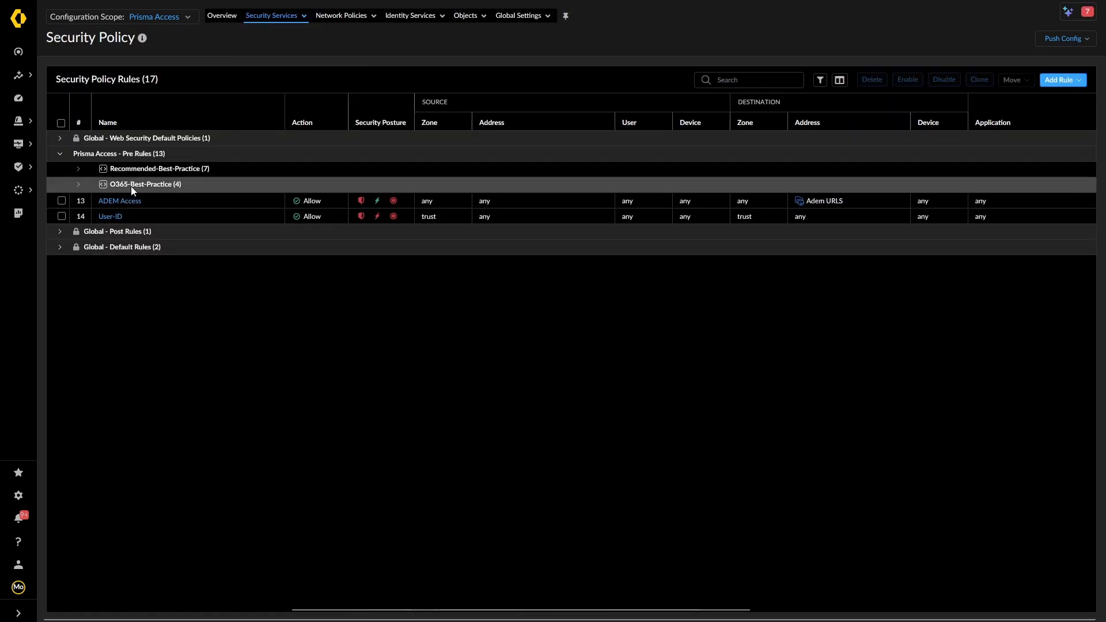
{"action": "left_click", "coordinate": [79, 185]}
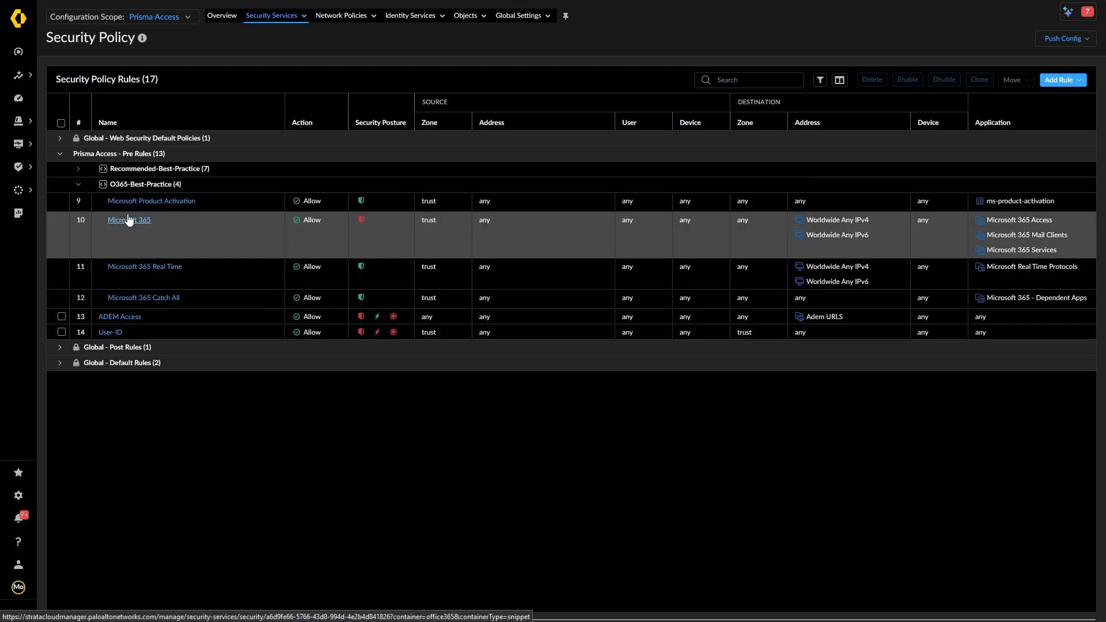
{"action": "left_click", "coordinate": [128, 221]}
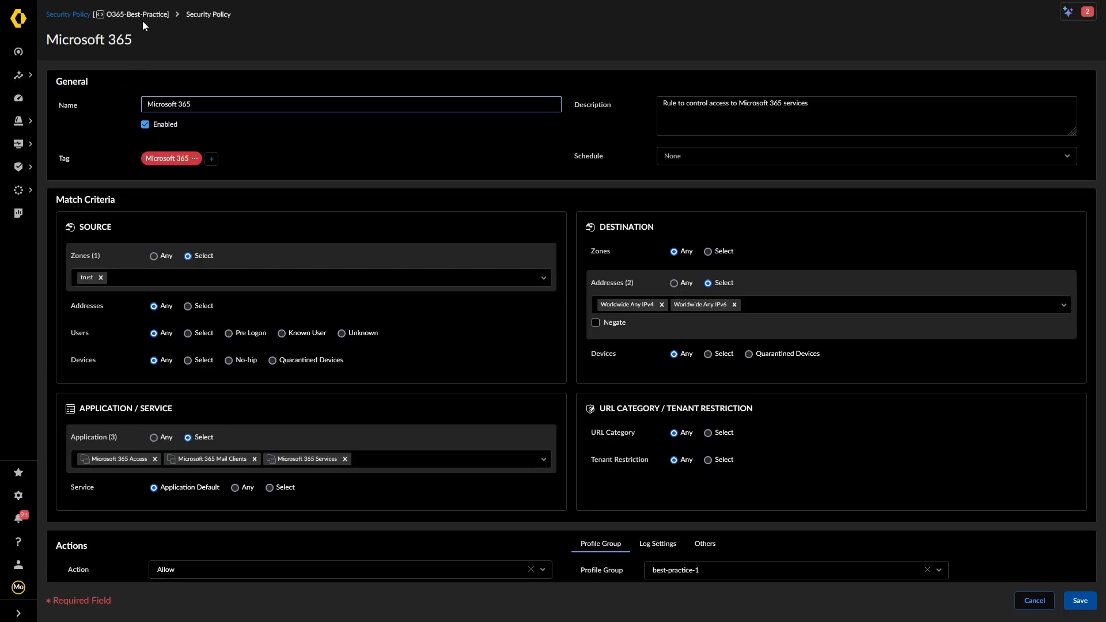
{"action": "left_click", "coordinate": [84, 18]}
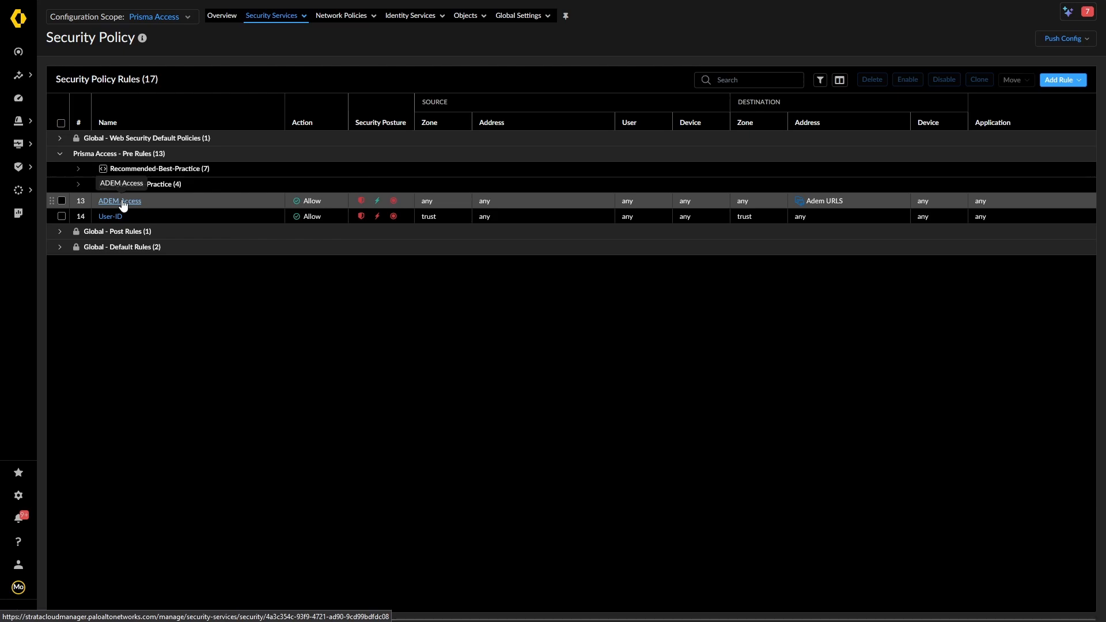
Review the ADEM Access rule, then return to the 17-rule Security Policy list
{"action": "left_click", "coordinate": [122, 201]}
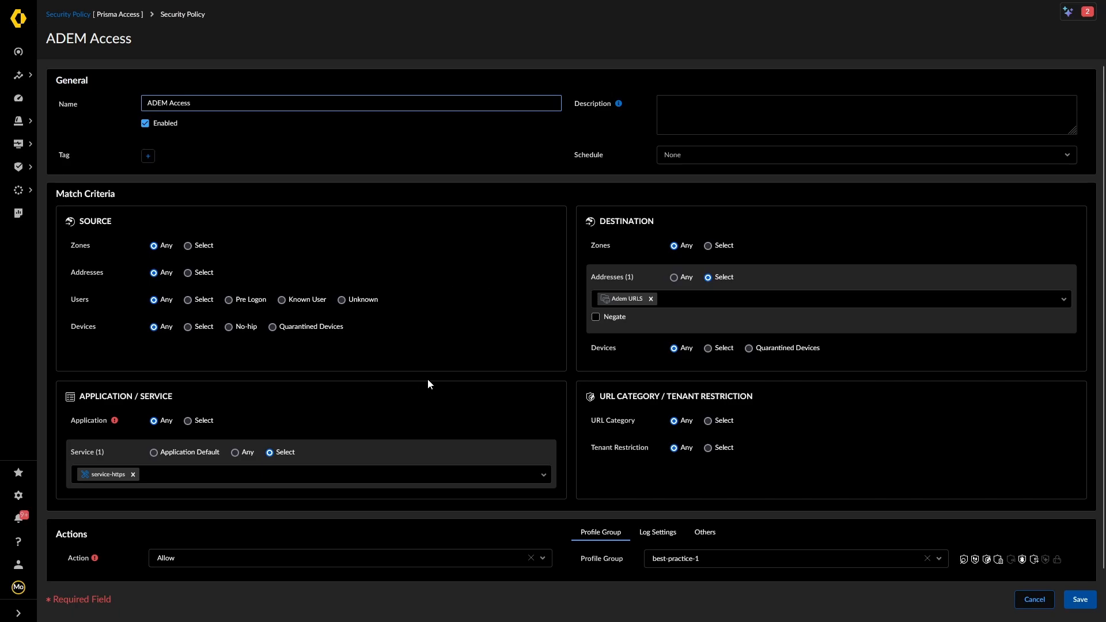
{"action": "scroll", "coordinate": [427, 383], "scroll_direction": "down", "scroll_amount": 1}
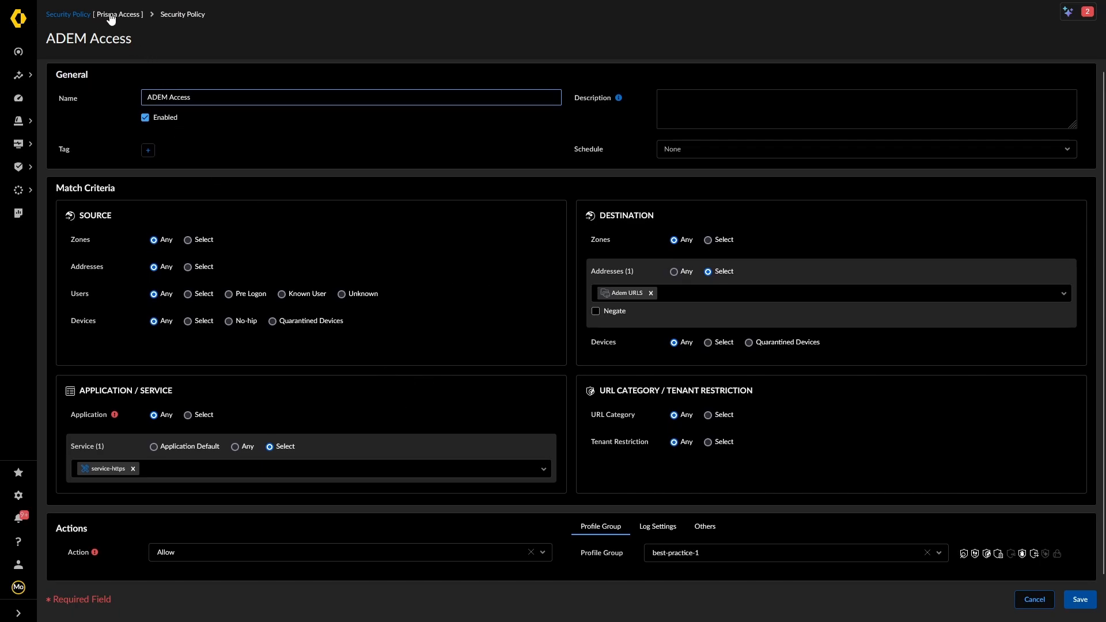
{"action": "left_click", "coordinate": [70, 14]}
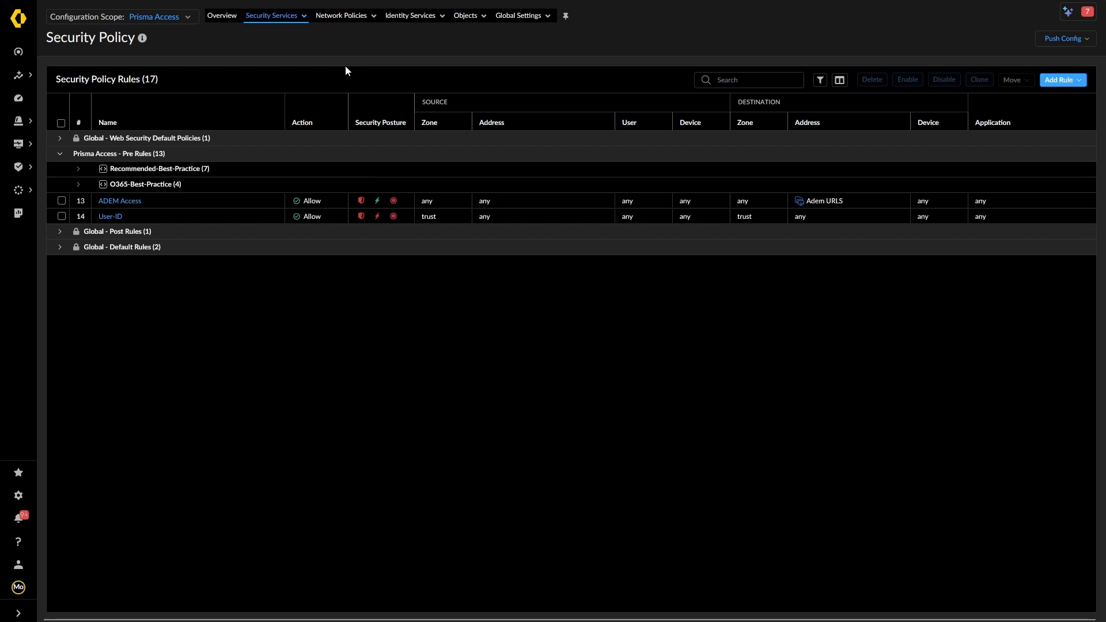
View Anti-Spyware profiles, moving the scope from Global to Prisma Access under Mobile Users
{"action": "left_click", "coordinate": [286, 17]}
{"action": "left_click", "coordinate": [268, 48]}
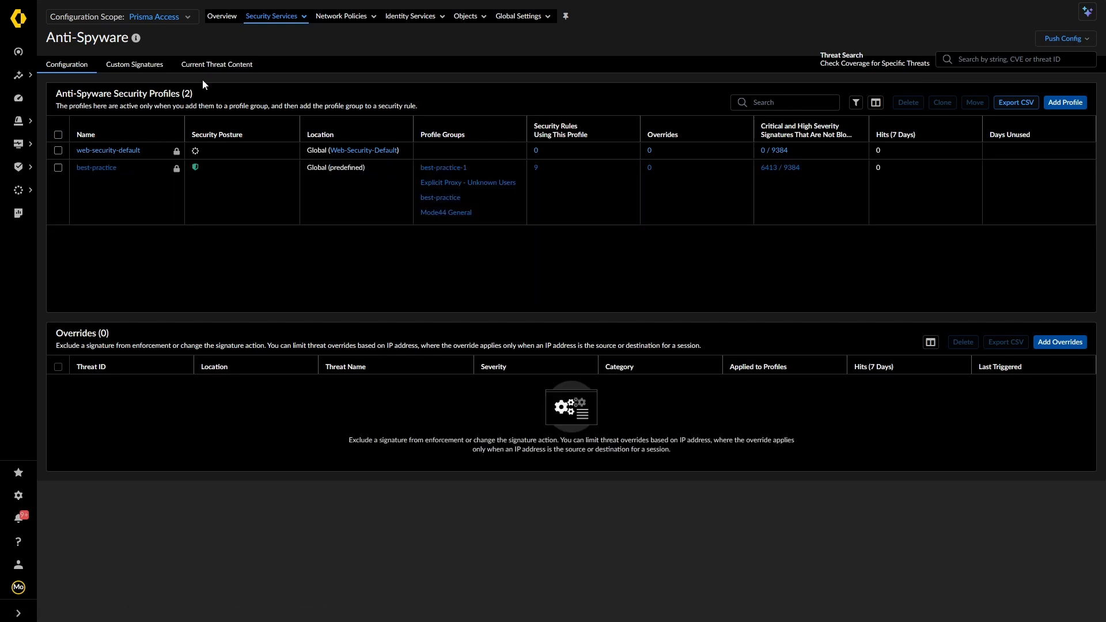
{"action": "left_click", "coordinate": [176, 17]}
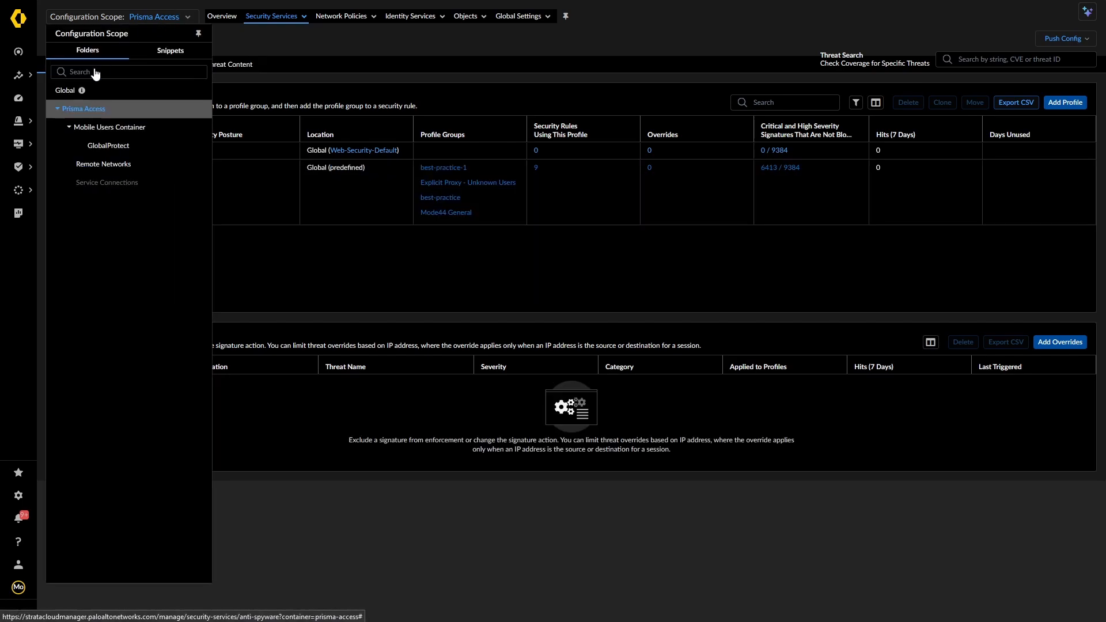
{"action": "left_click", "coordinate": [56, 96]}
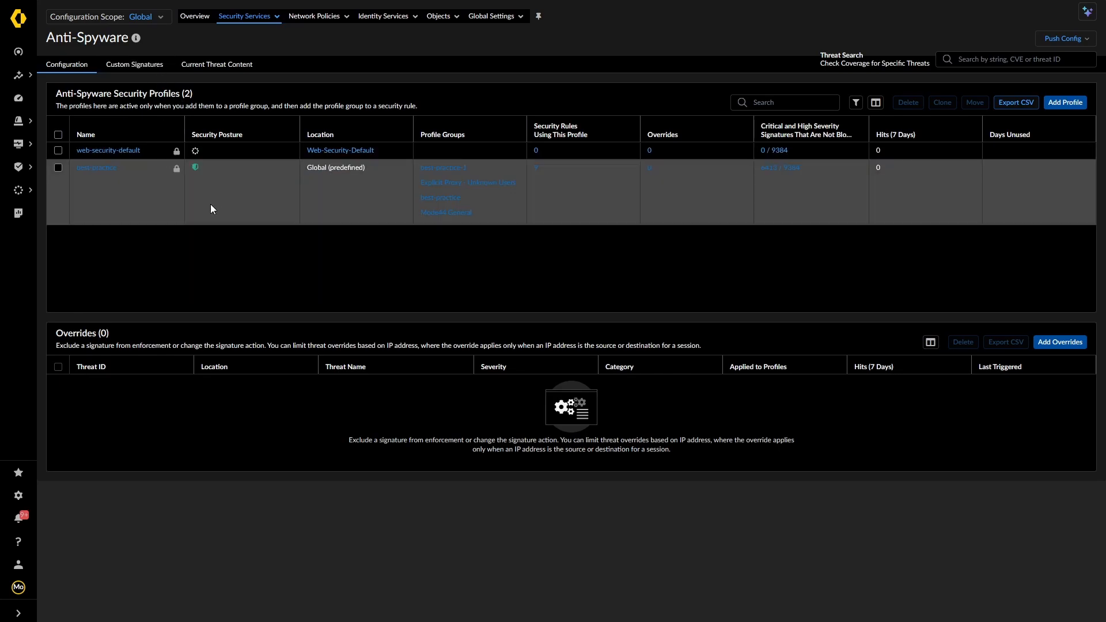
{"action": "left_click", "coordinate": [156, 16]}
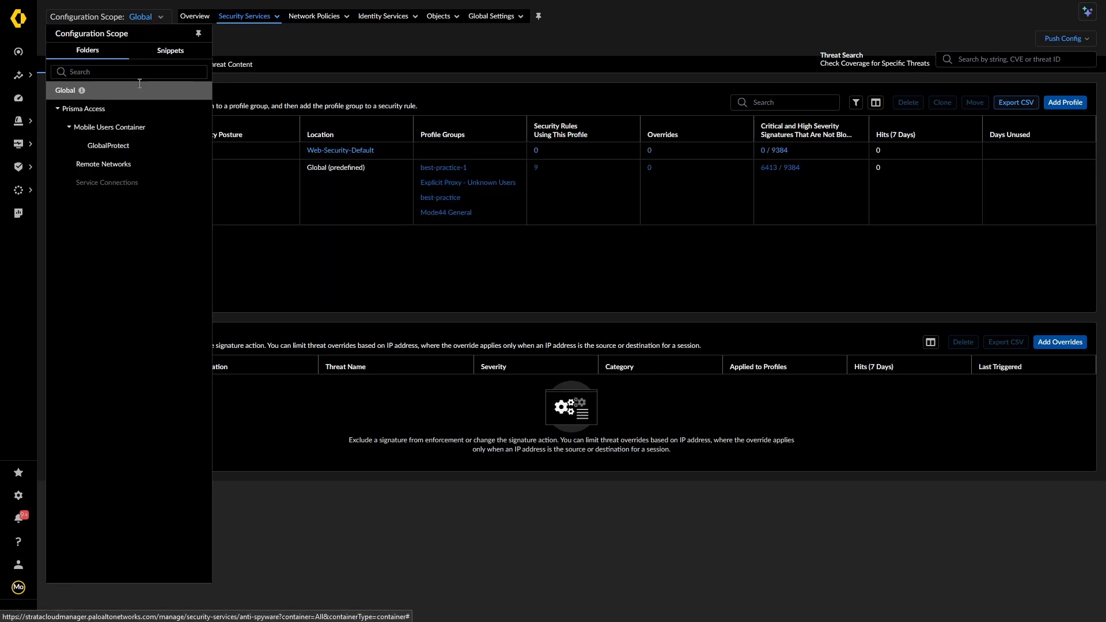
{"action": "left_click", "coordinate": [92, 109]}
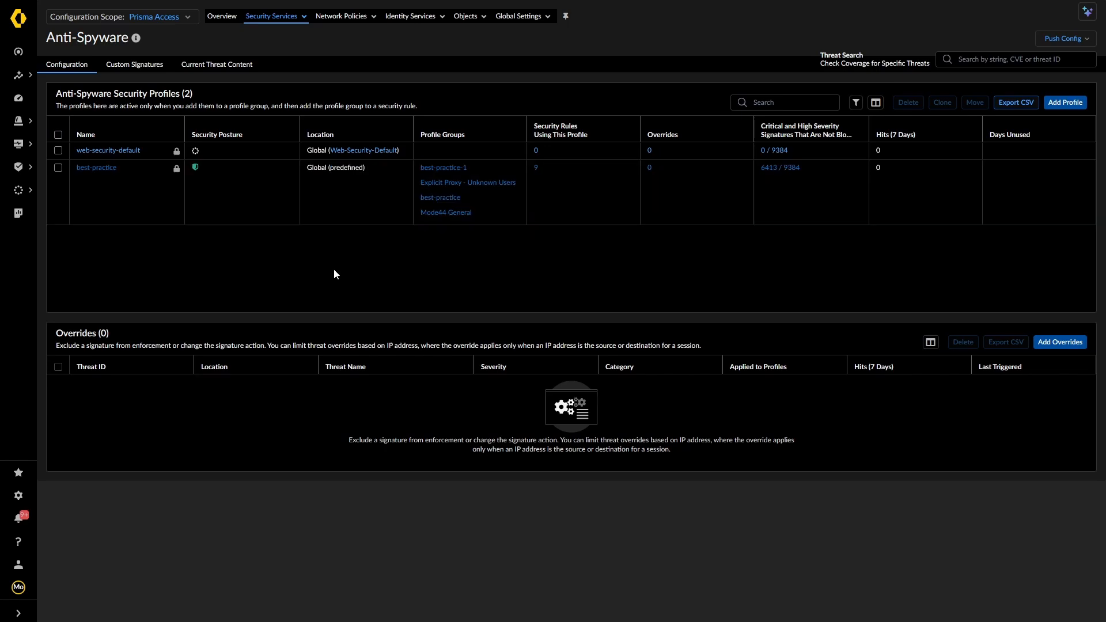
Start a new anti-spyware profile named 'EX Profile'
{"action": "left_click", "coordinate": [1065, 103]}
{"action": "left_click", "coordinate": [245, 115]}
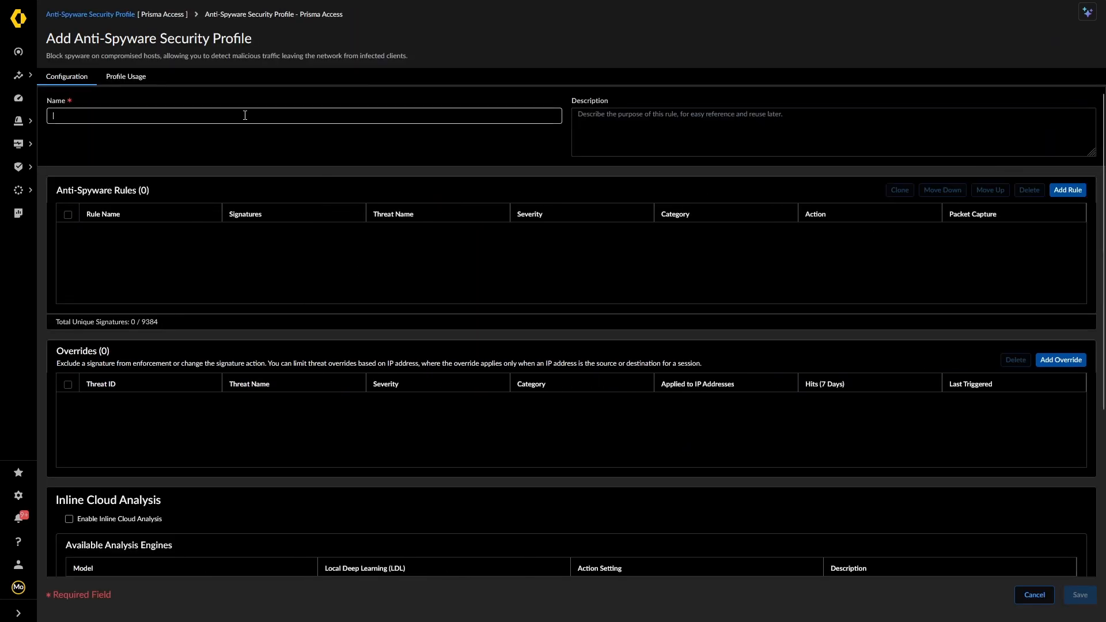
{"action": "type", "text": "EX"}
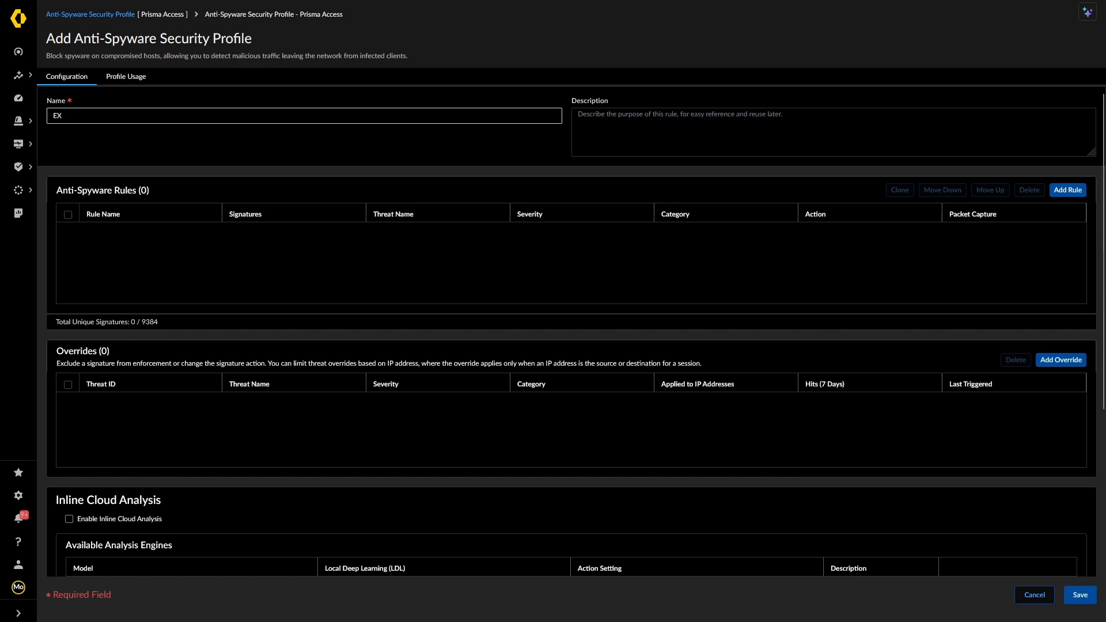
{"action": "type", "text": " Profile"}
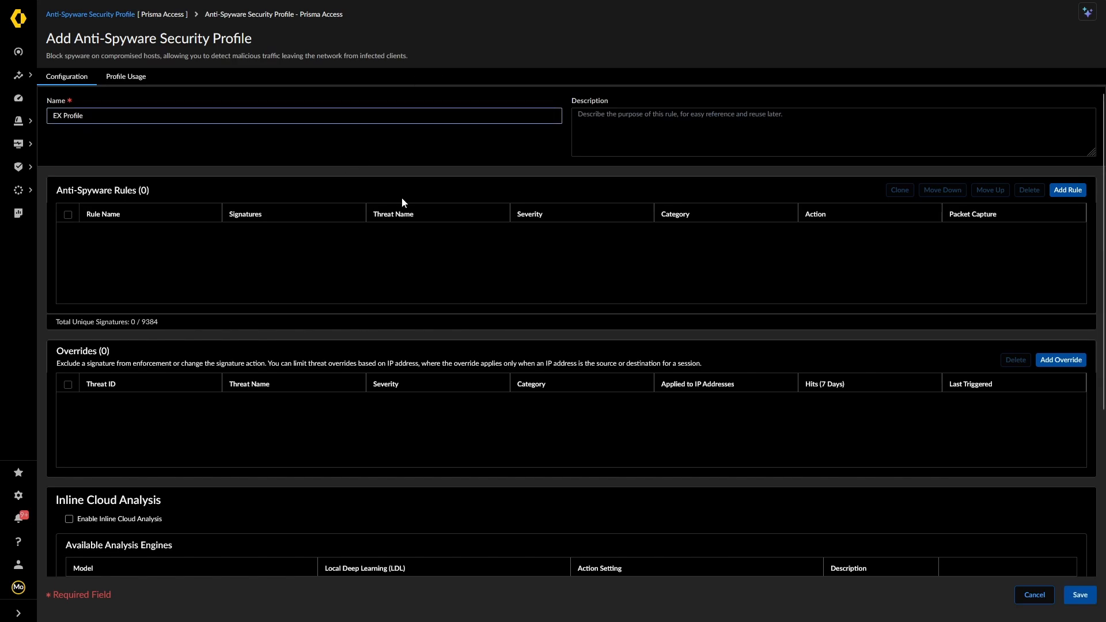
Add a rule named Critical that drops all critical-severity signatures (5309 matched)
{"action": "left_click", "coordinate": [1068, 190]}
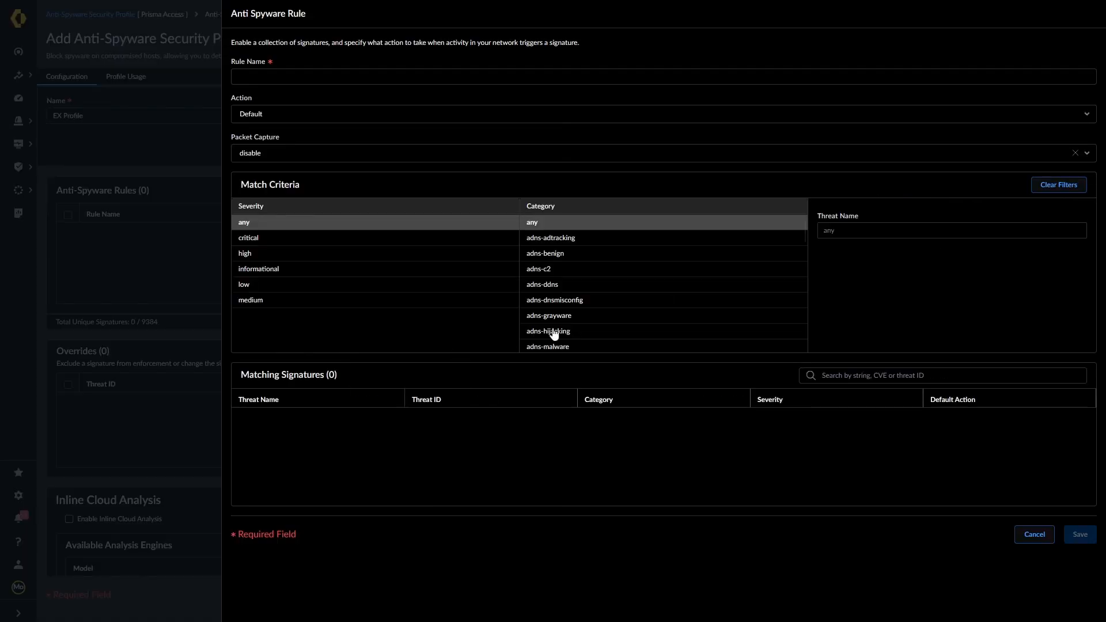
{"action": "left_click", "coordinate": [248, 238]}
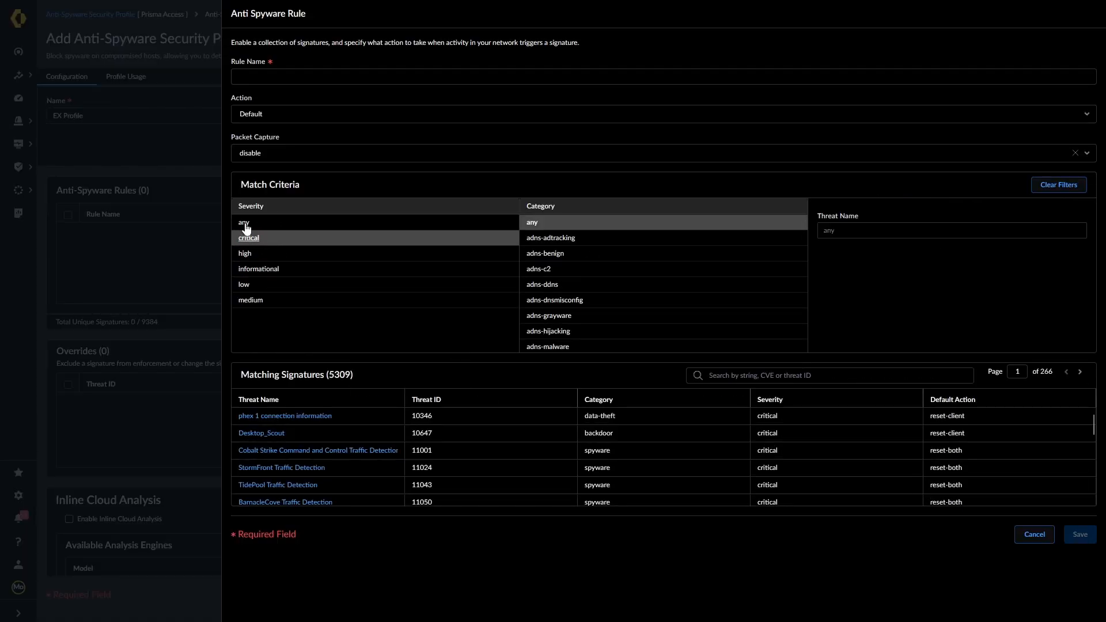
{"action": "left_click", "coordinate": [320, 75]}
{"action": "type", "text": "Cri"}
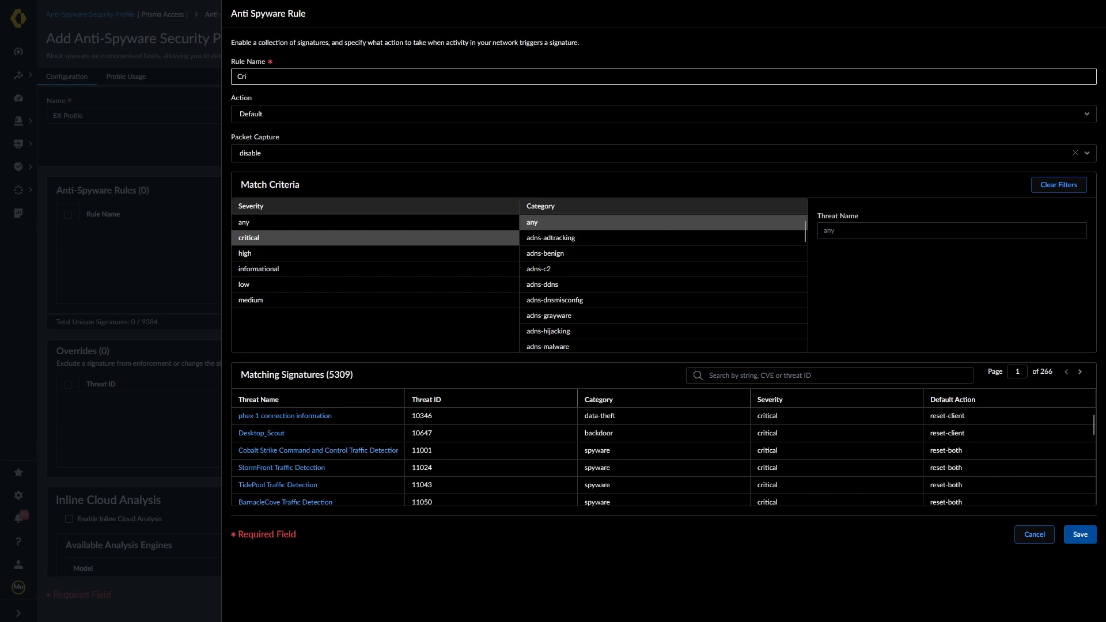
{"action": "type", "text": "tical"}
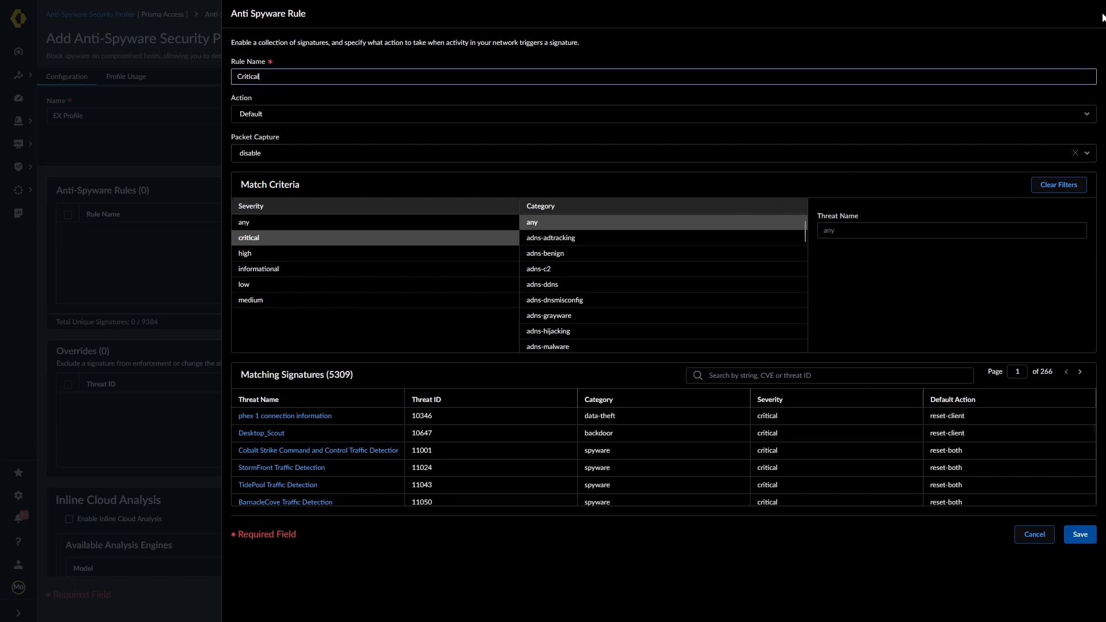
{"action": "left_click", "coordinate": [1077, 116]}
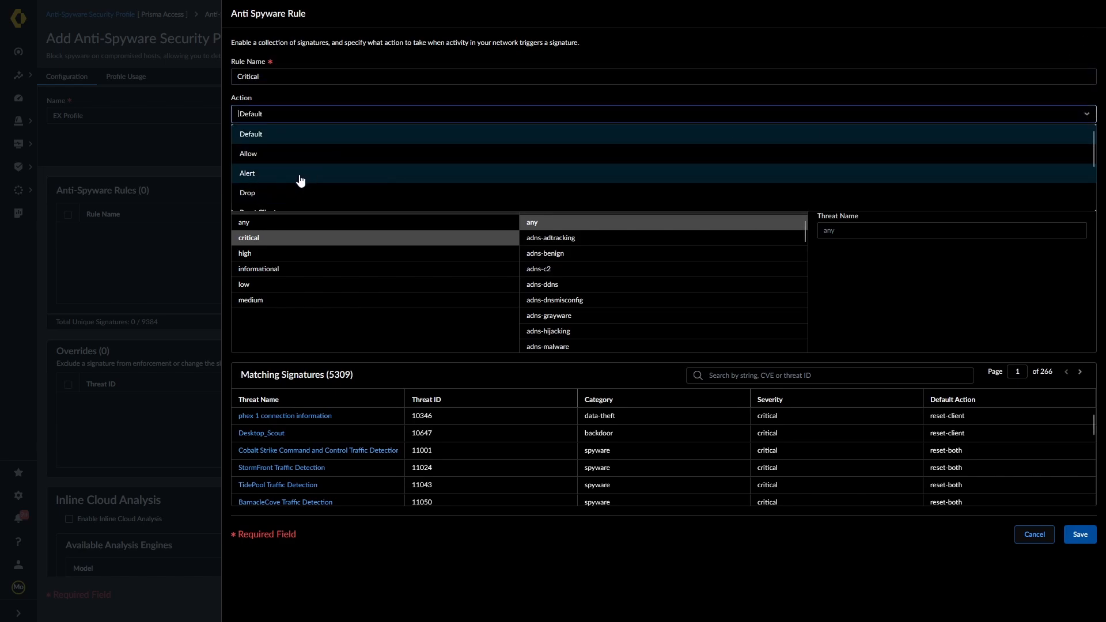
{"action": "scroll", "coordinate": [299, 179], "scroll_direction": "down", "scroll_amount": 2}
{"action": "scroll", "coordinate": [291, 173], "scroll_direction": "up", "scroll_amount": 1}
{"action": "scroll", "coordinate": [285, 165], "scroll_direction": "down", "scroll_amount": 1}
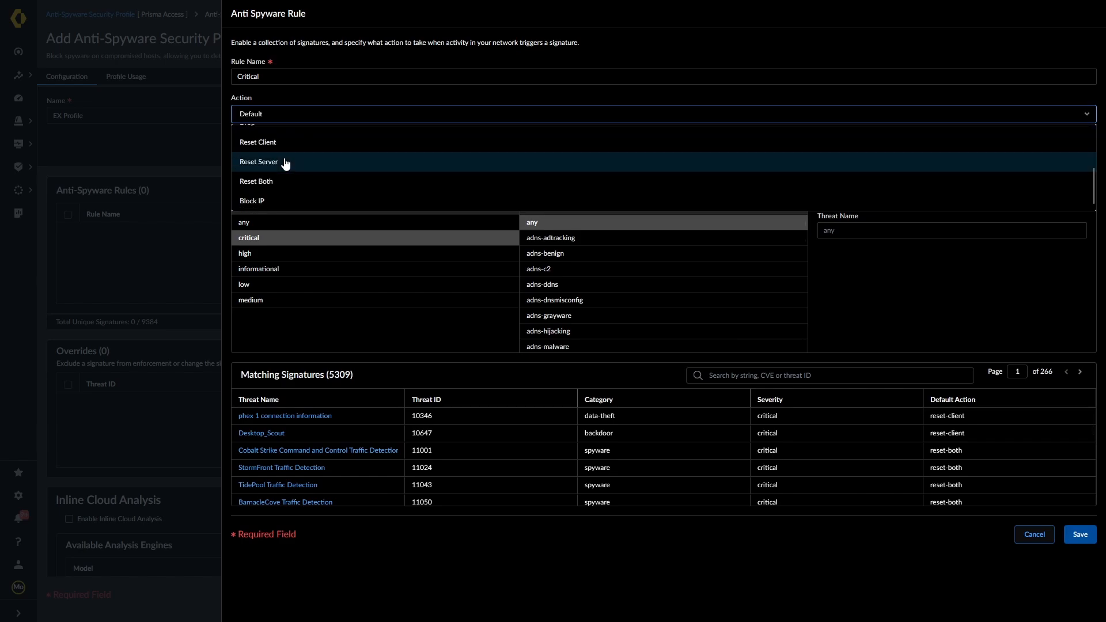
{"action": "scroll", "coordinate": [288, 173], "scroll_direction": "up", "scroll_amount": 3}
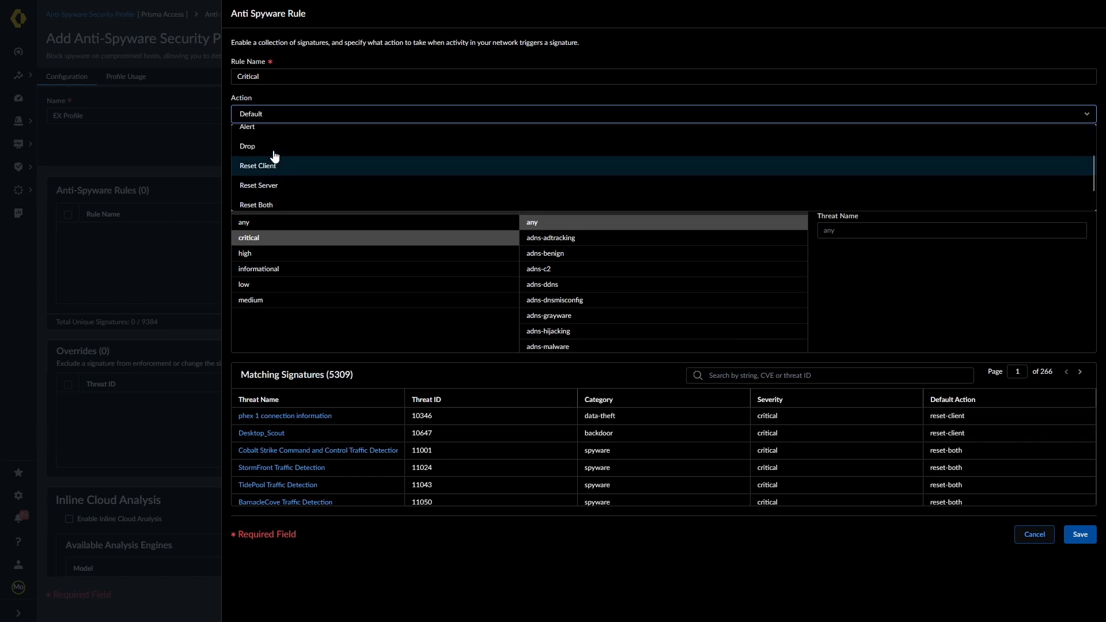
{"action": "left_click", "coordinate": [256, 197]}
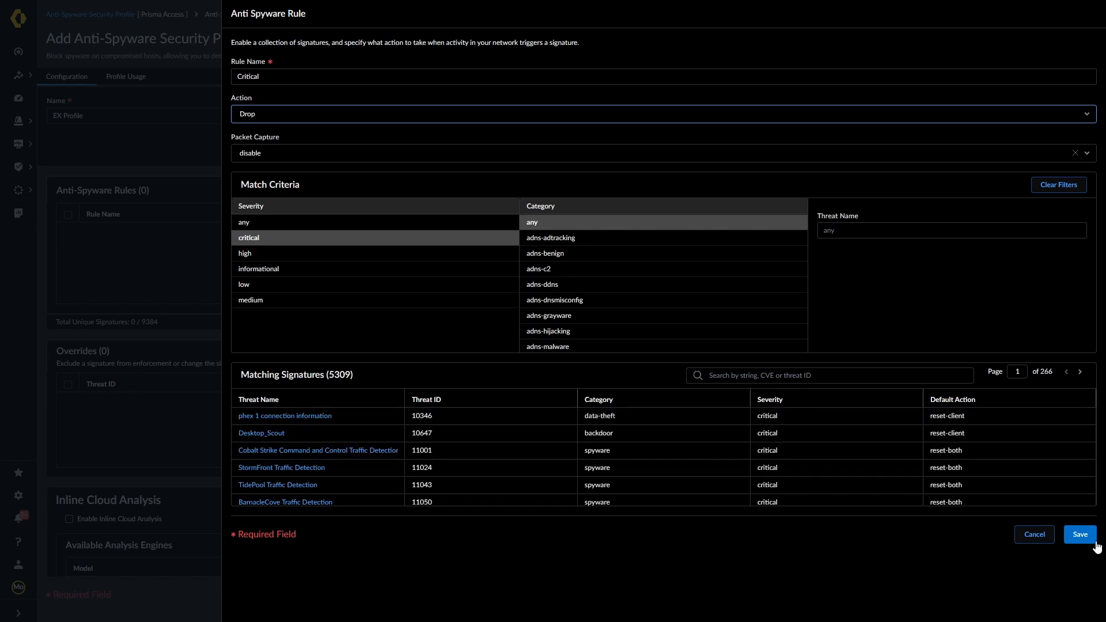
{"action": "left_click", "coordinate": [1080, 534]}
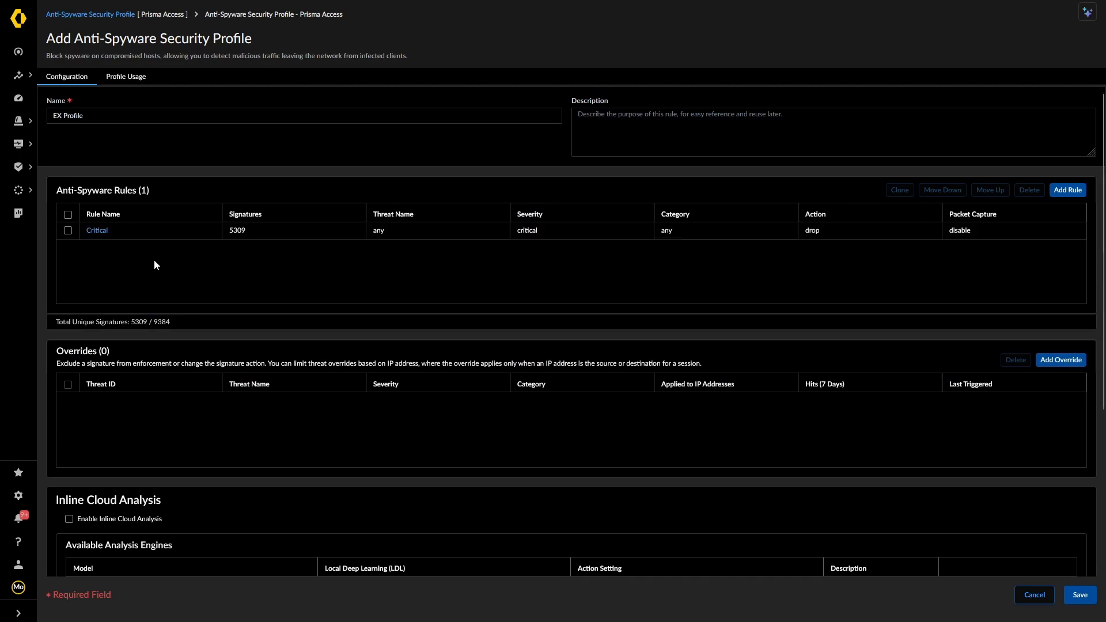
Add an override for threat ID 10003 (Palevo User-Agent Traffic), copied from its threat details
{"action": "scroll", "coordinate": [283, 437], "scroll_direction": "down", "scroll_amount": 2}
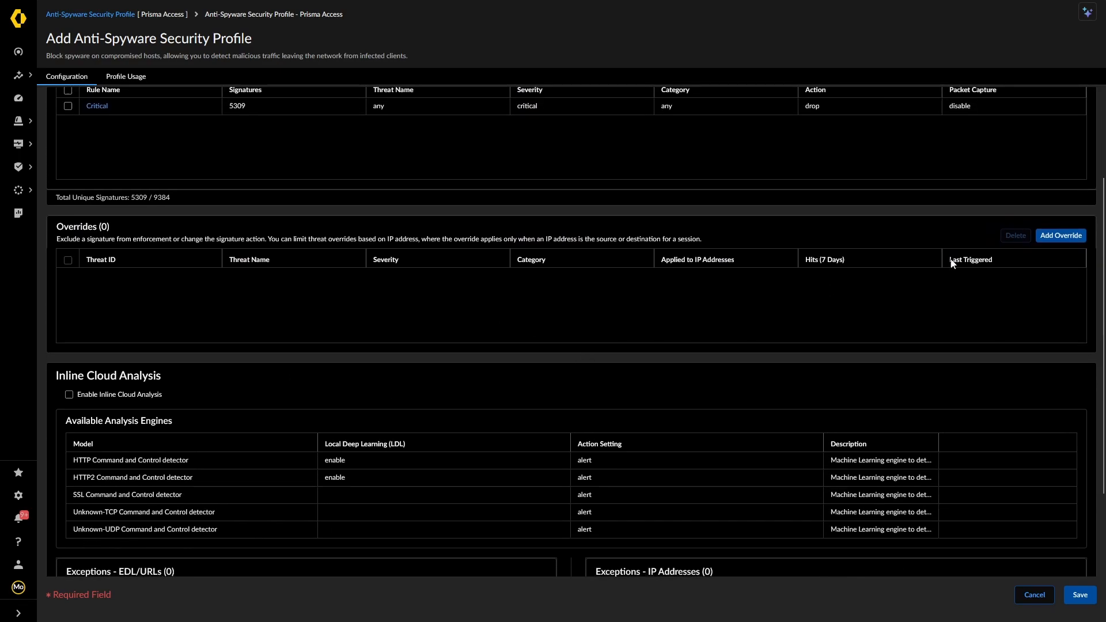
{"action": "left_click", "coordinate": [1061, 238]}
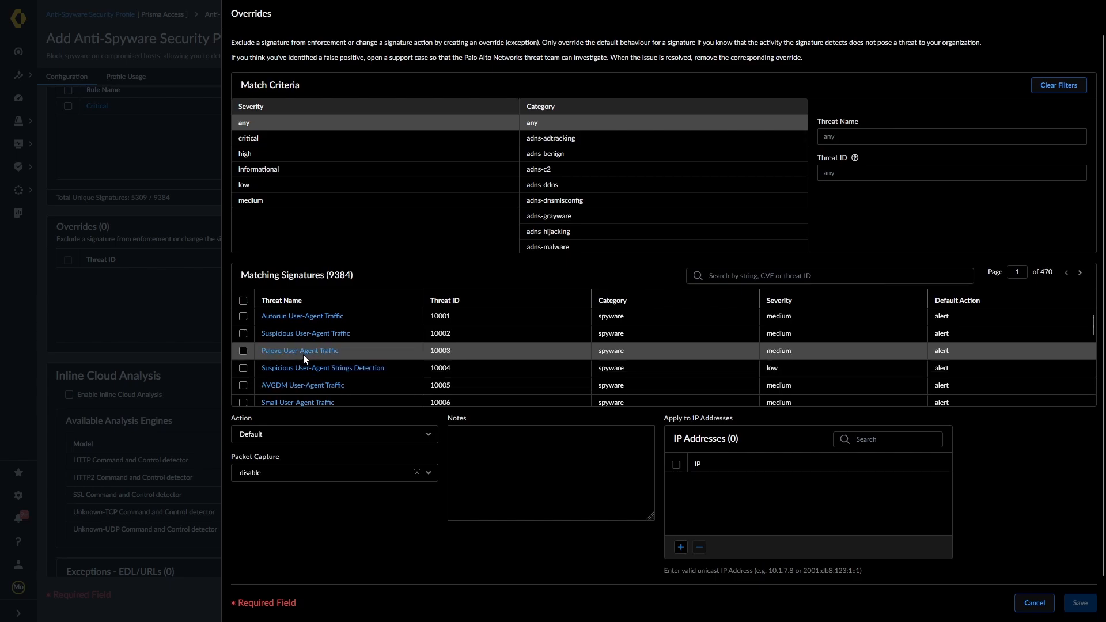
{"action": "left_click", "coordinate": [283, 351]}
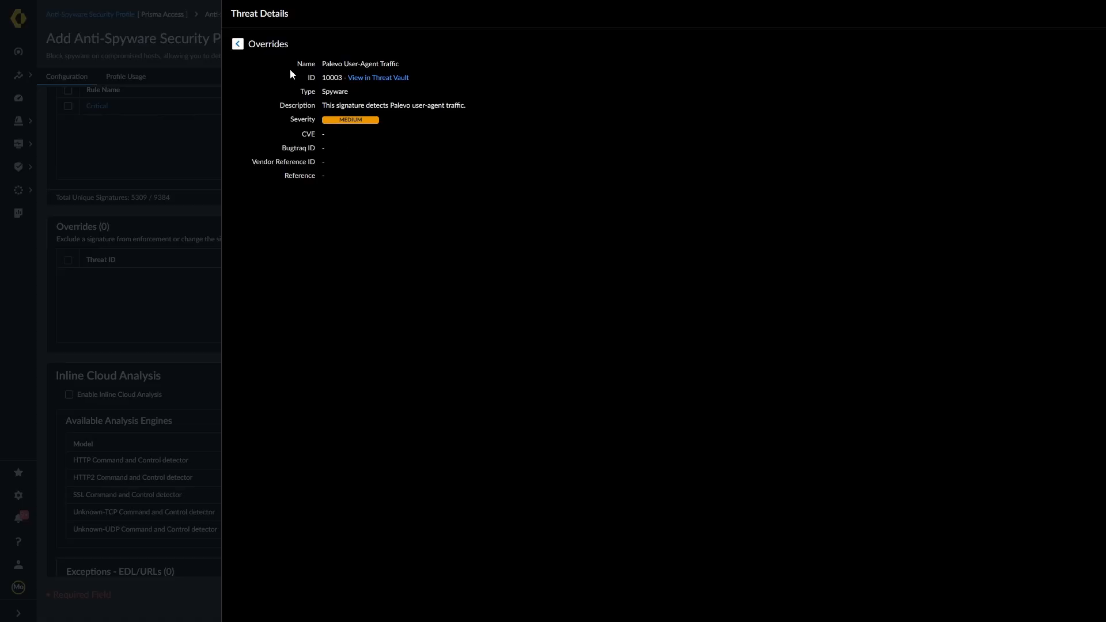
{"action": "double_click", "coordinate": [331, 78]}
{"action": "right_click", "coordinate": [331, 77]}
{"action": "left_click", "coordinate": [345, 86]}
{"action": "left_click", "coordinate": [237, 44]}
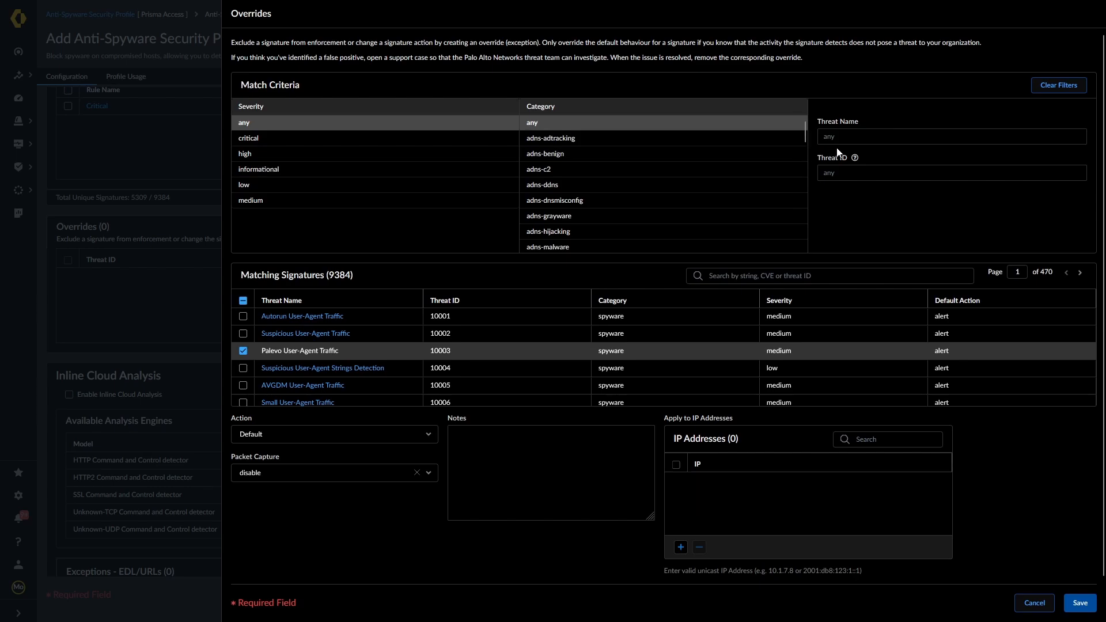
{"action": "left_click", "coordinate": [832, 173]}
{"action": "right_click", "coordinate": [840, 173]}
{"action": "left_click", "coordinate": [857, 259]}
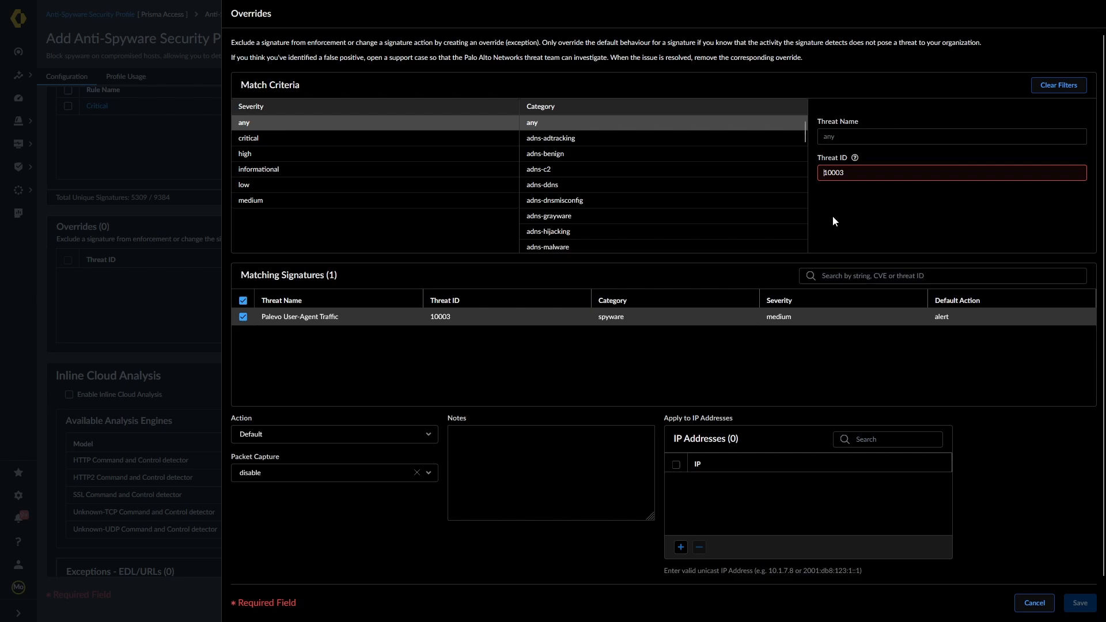
{"action": "left_click", "coordinate": [858, 172]}
{"action": "key", "text": "BackSpace"}
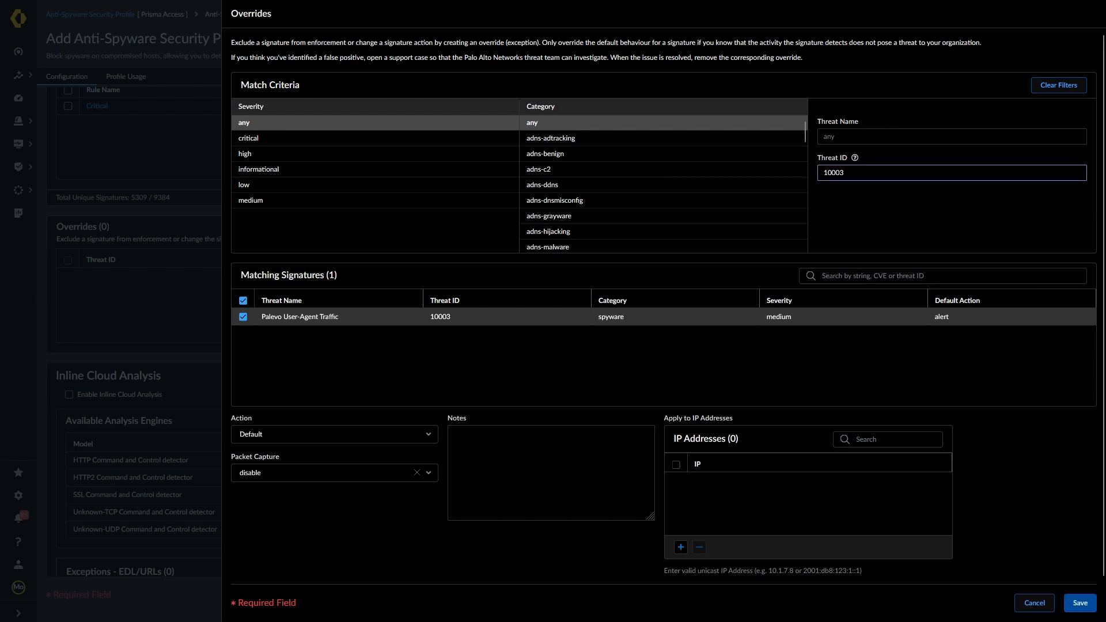
{"action": "left_click", "coordinate": [865, 215]}
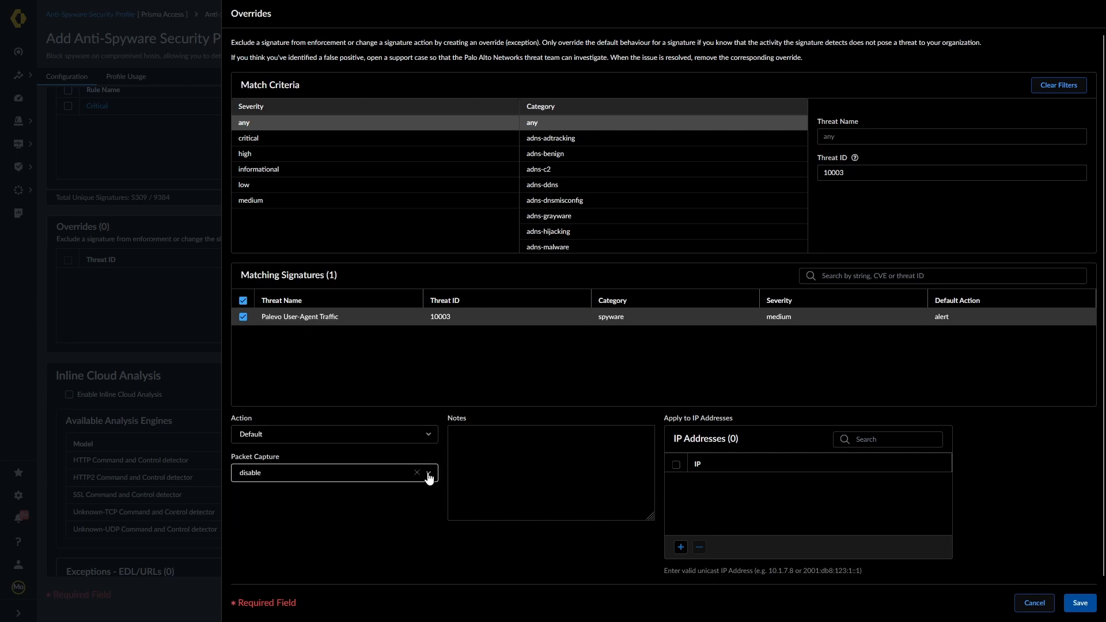
Set the override action to Alert with extended-capture packet capture and save it
{"action": "left_click", "coordinate": [430, 433]}
{"action": "left_click", "coordinate": [265, 493]}
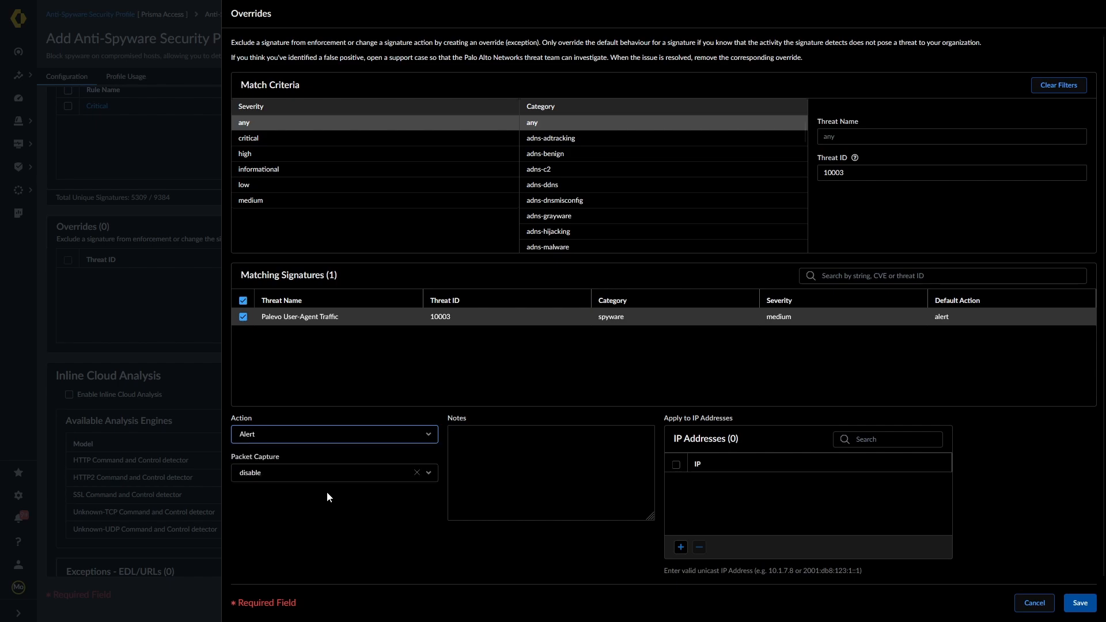
{"action": "left_click", "coordinate": [431, 476]}
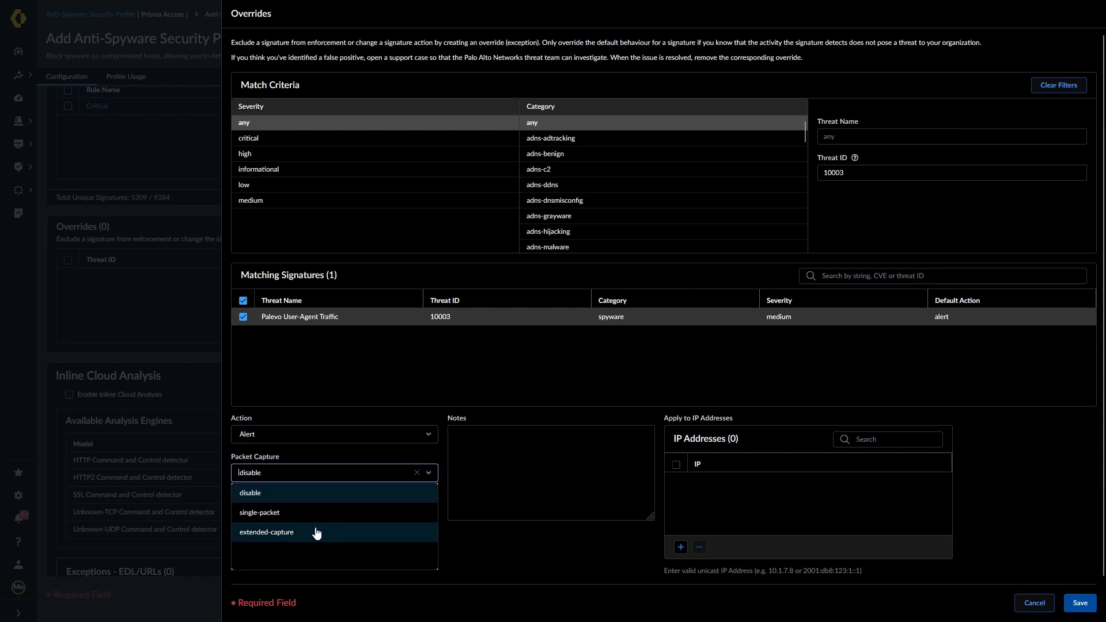
{"action": "left_click", "coordinate": [284, 531]}
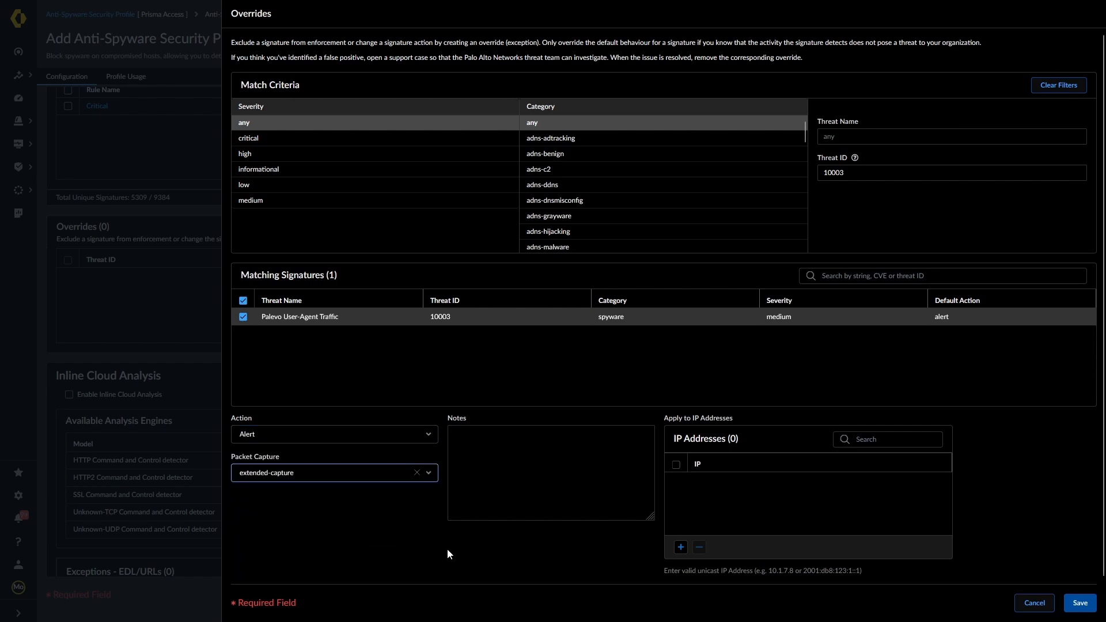
{"action": "left_click", "coordinate": [1079, 603]}
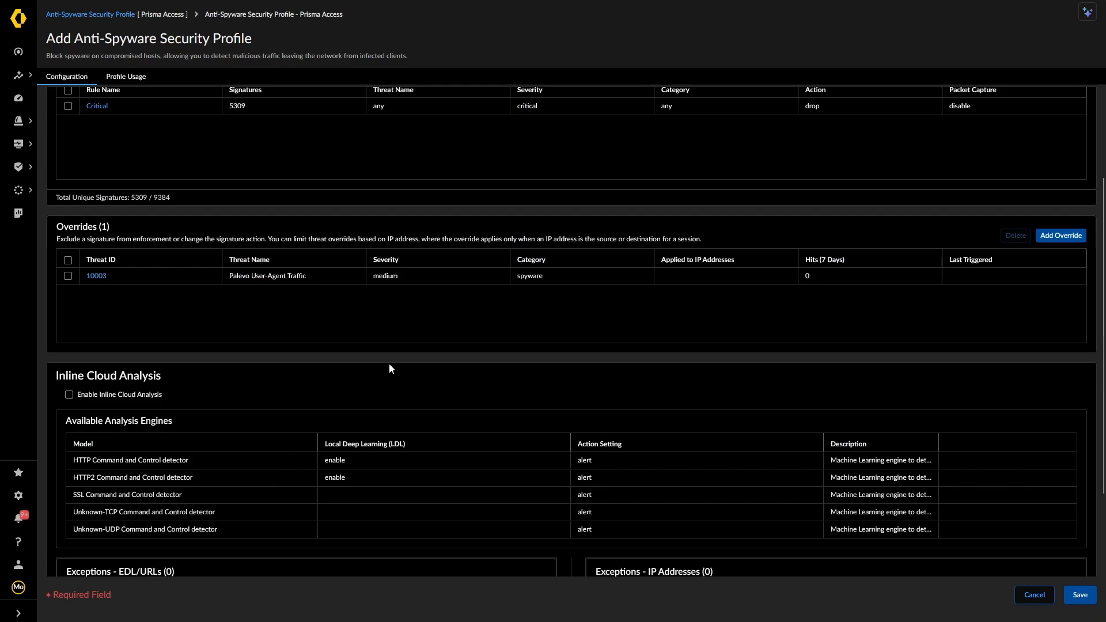
Enable Inline Cloud Analysis, keeping the HTTP detector action at alert, then check Profile Usage
{"action": "scroll", "coordinate": [273, 384], "scroll_direction": "down", "scroll_amount": 2}
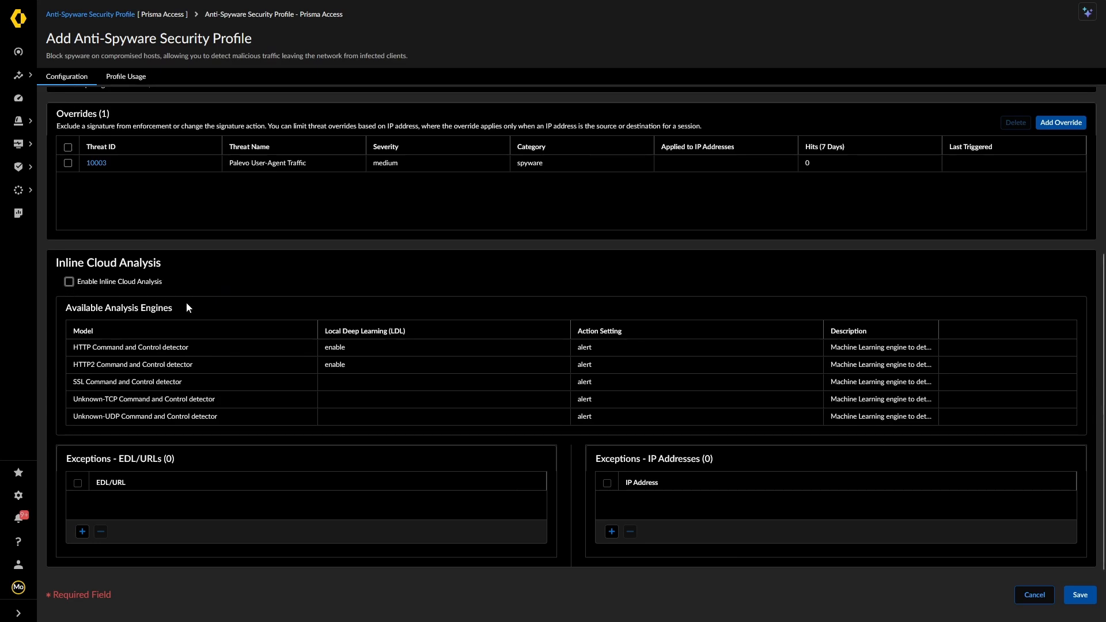
{"action": "left_click", "coordinate": [69, 281]}
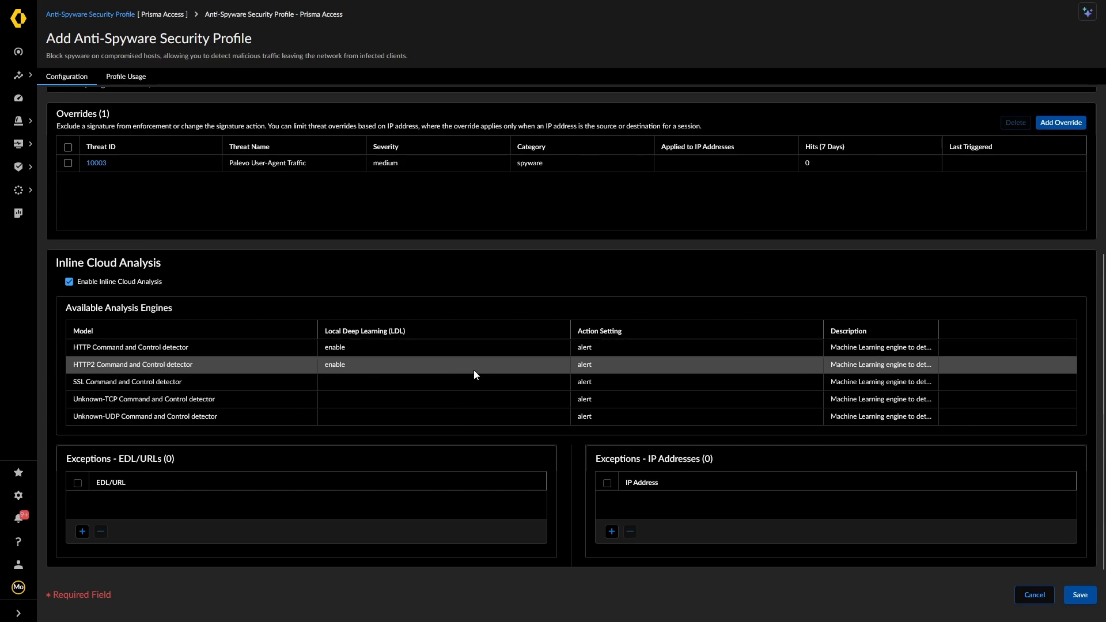
{"action": "left_click", "coordinate": [586, 348]}
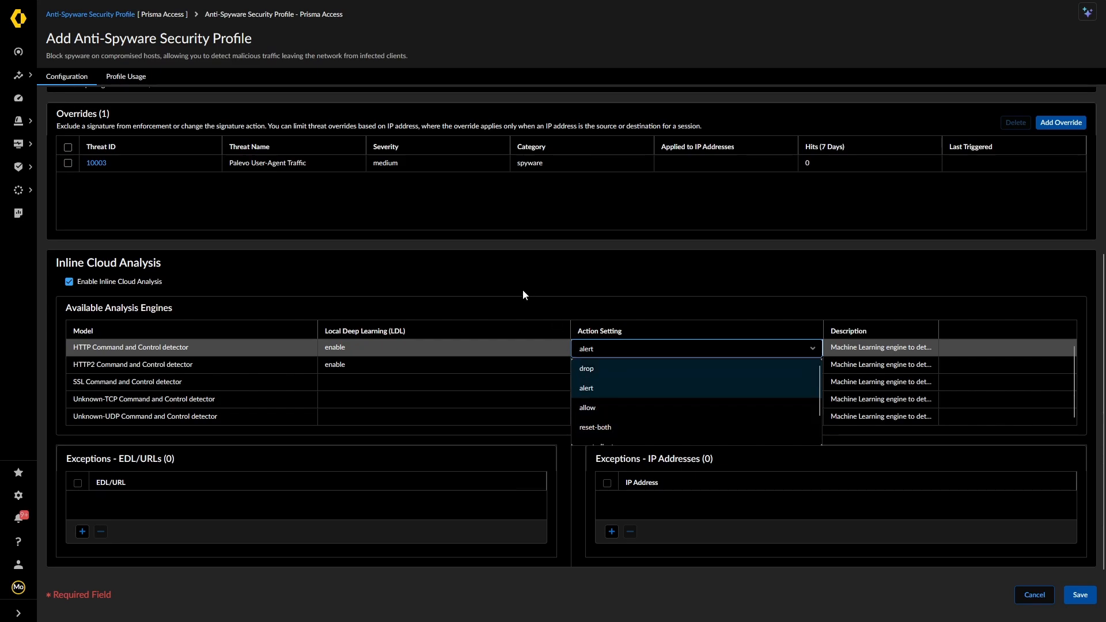
{"action": "left_click", "coordinate": [596, 276]}
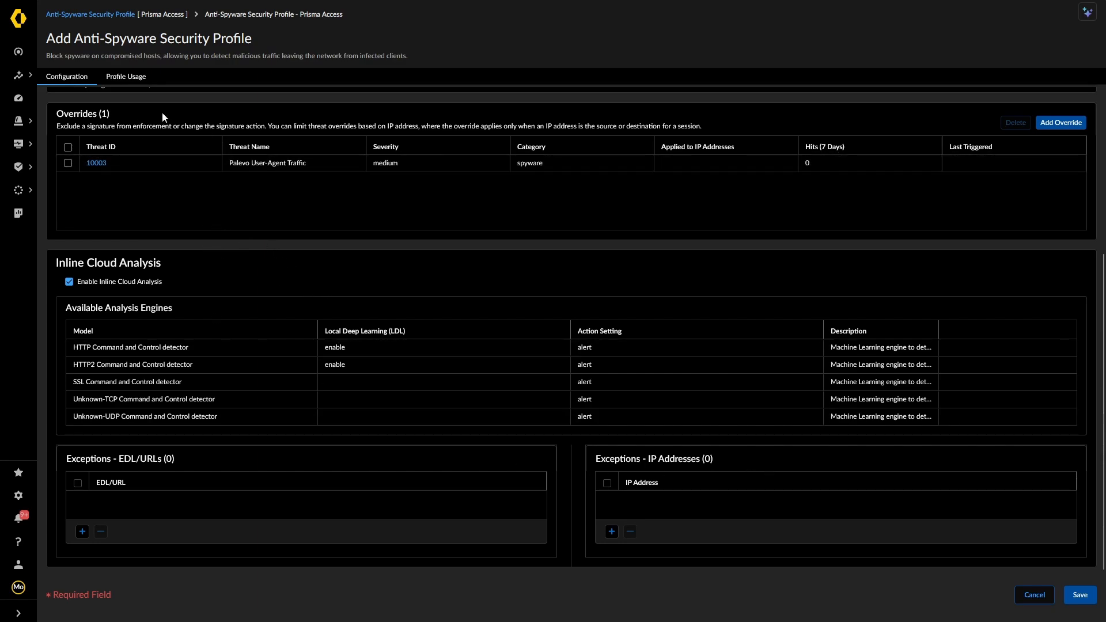
{"action": "left_click", "coordinate": [137, 82]}
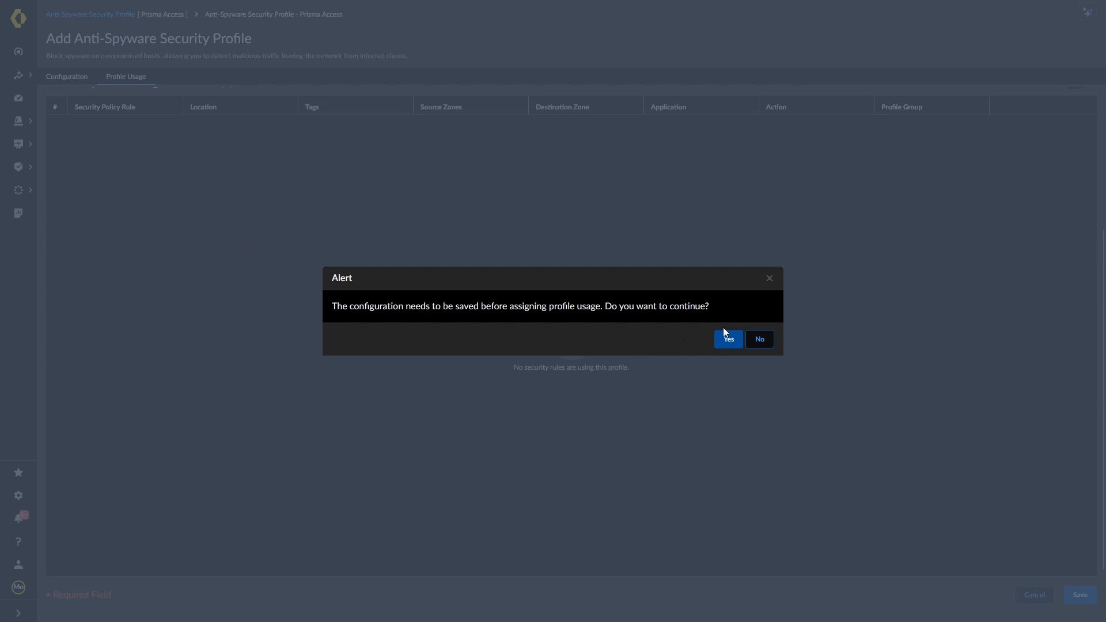
Decline saving EX Profile and go back to the Prisma Access Anti-Spyware profile list
{"action": "left_click", "coordinate": [760, 339]}
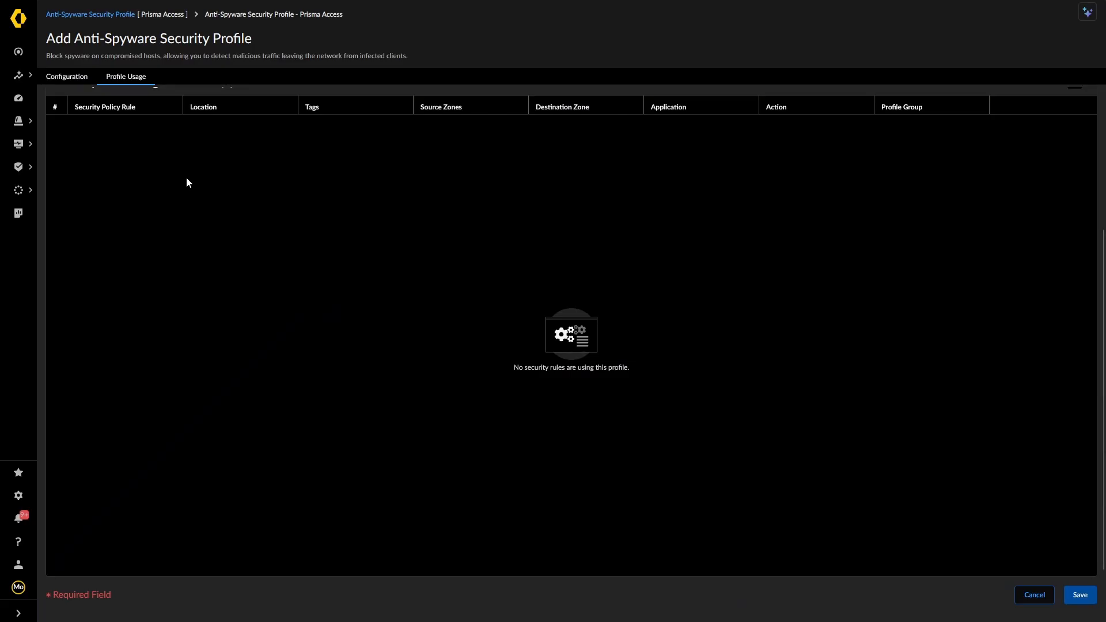
{"action": "mouse_move", "coordinate": [63, 84]}
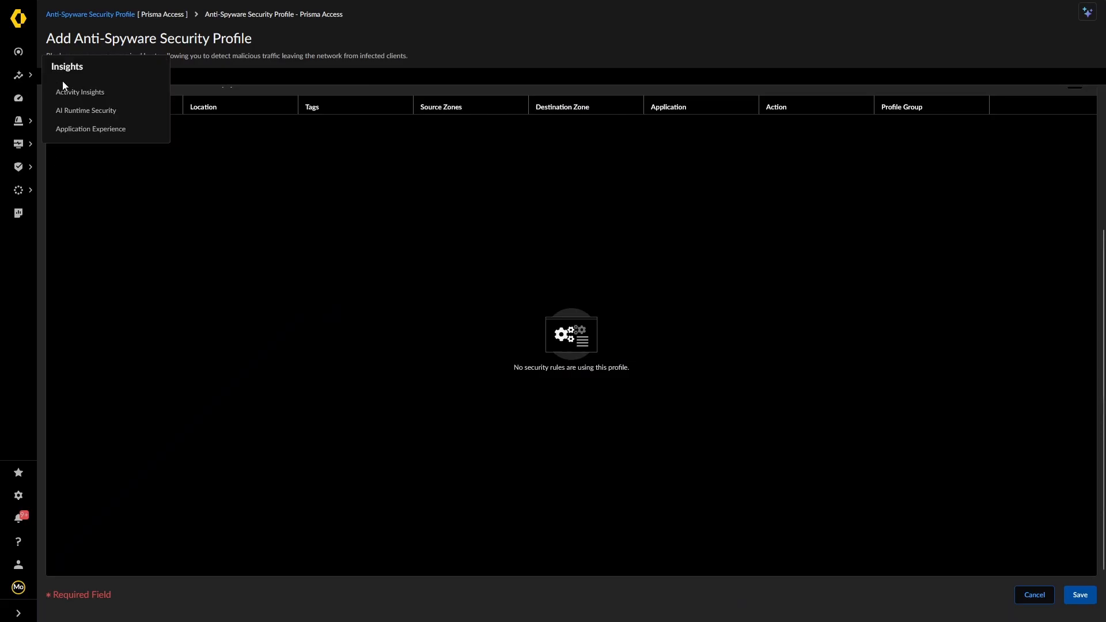
{"action": "left_click", "coordinate": [99, 15]}
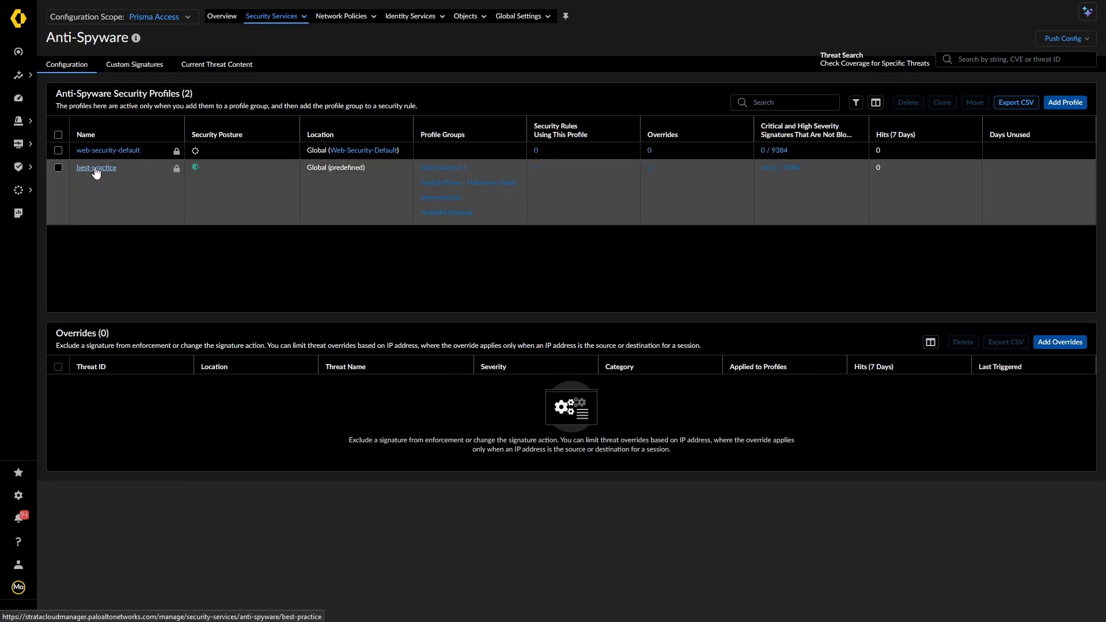
Review the best-practice anti-spyware profile's usage and configuration, then return to the Anti-Spyware list
{"action": "left_click", "coordinate": [185, 201]}
{"action": "left_click", "coordinate": [121, 79]}
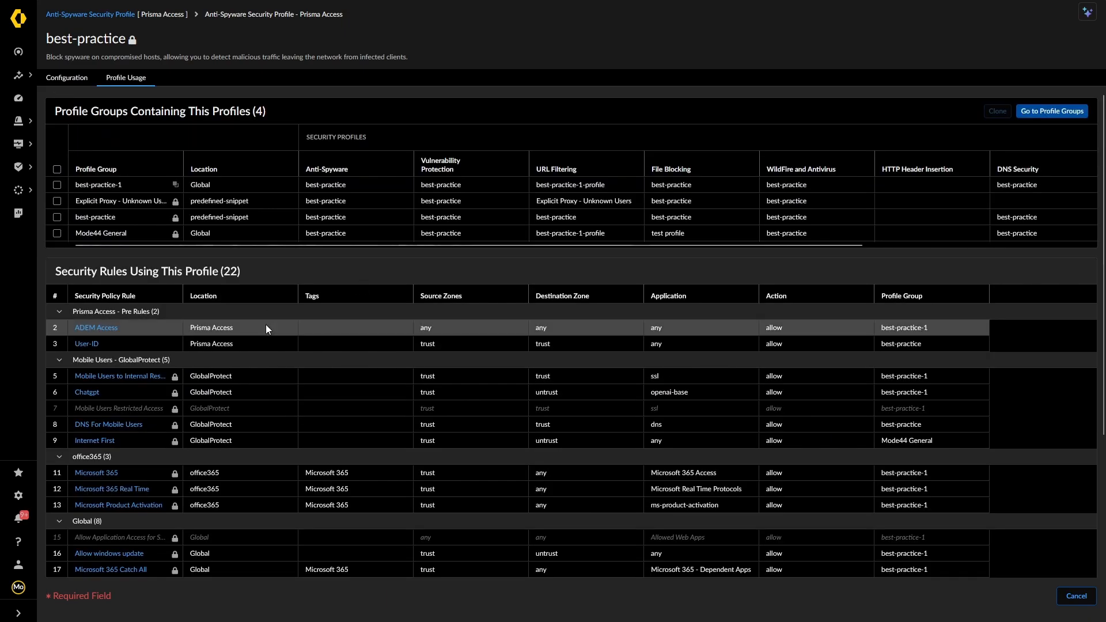
{"action": "scroll", "coordinate": [265, 327], "scroll_direction": "down", "scroll_amount": 1}
{"action": "scroll", "coordinate": [264, 327], "scroll_direction": "up", "scroll_amount": 1}
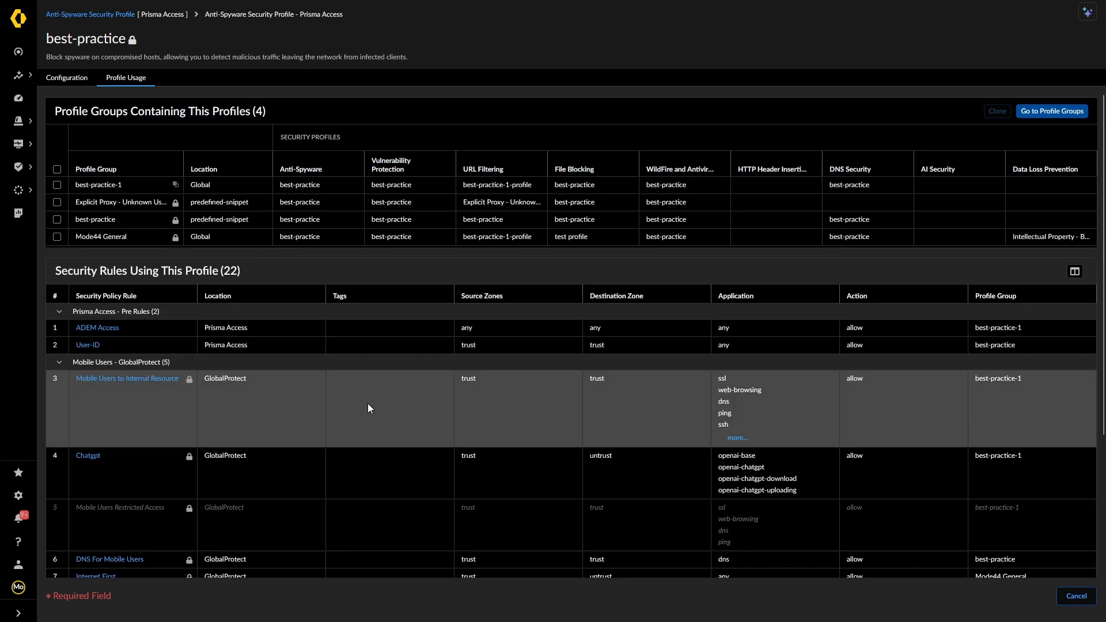
{"action": "left_click", "coordinate": [68, 79]}
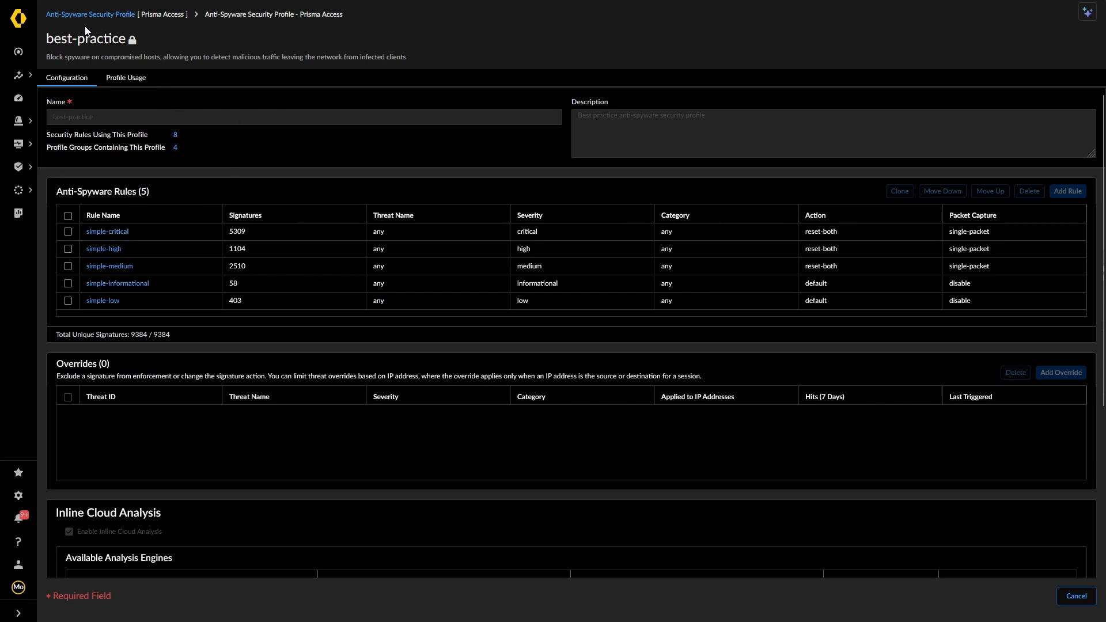
{"action": "left_click", "coordinate": [76, 14]}
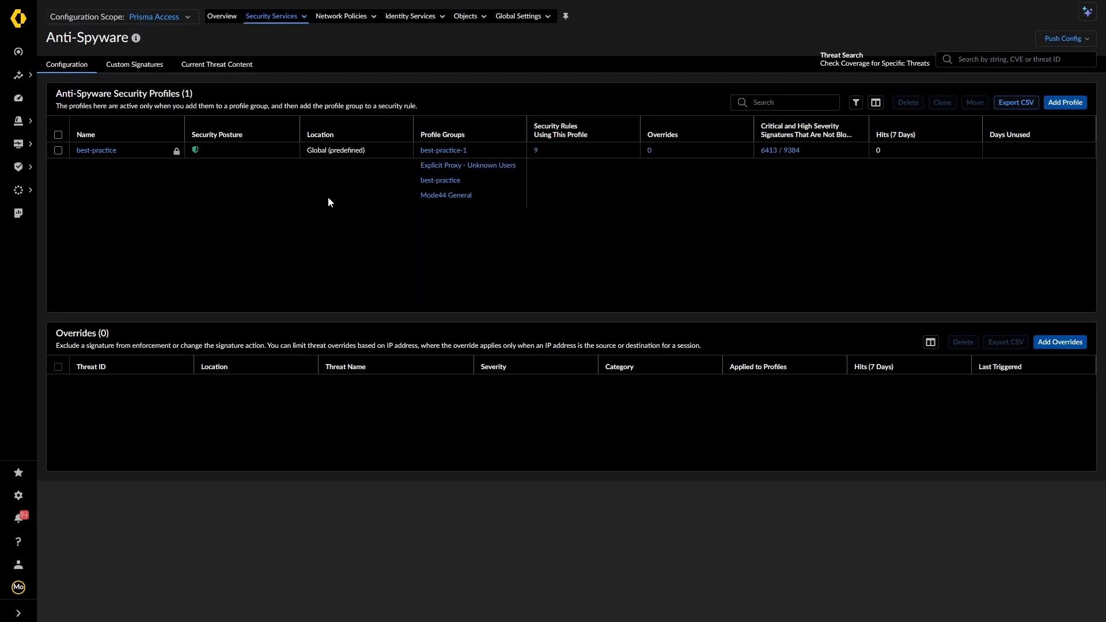
Switch to Vulnerability Protection, preview Custom Signatures with a cancelled new signature, and return to the profiles
{"action": "left_click", "coordinate": [274, 17]}
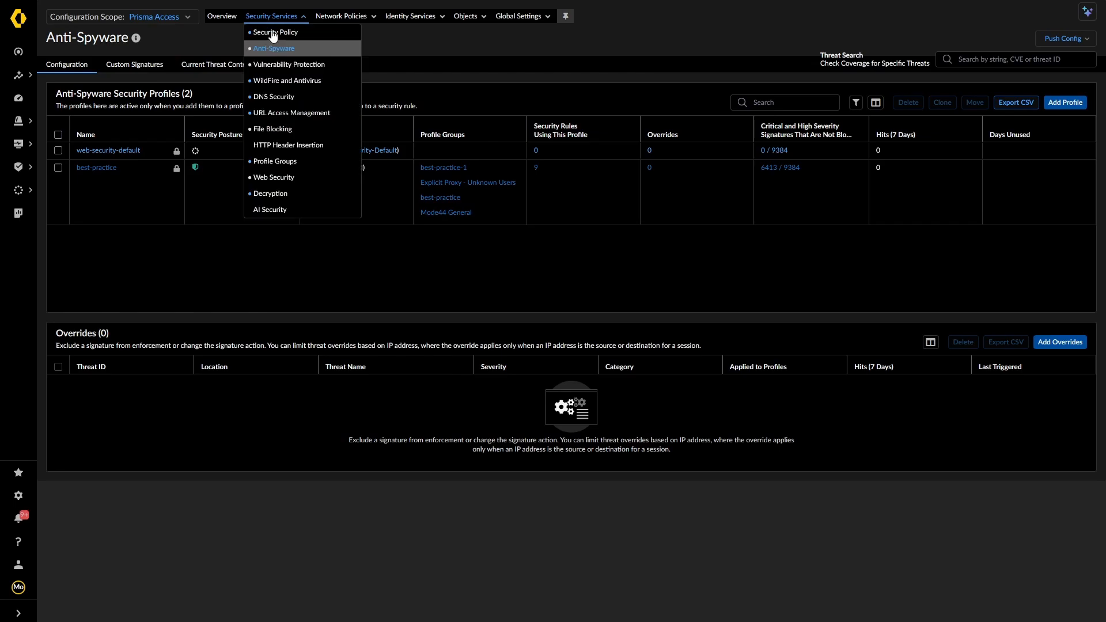
{"action": "left_click", "coordinate": [272, 68]}
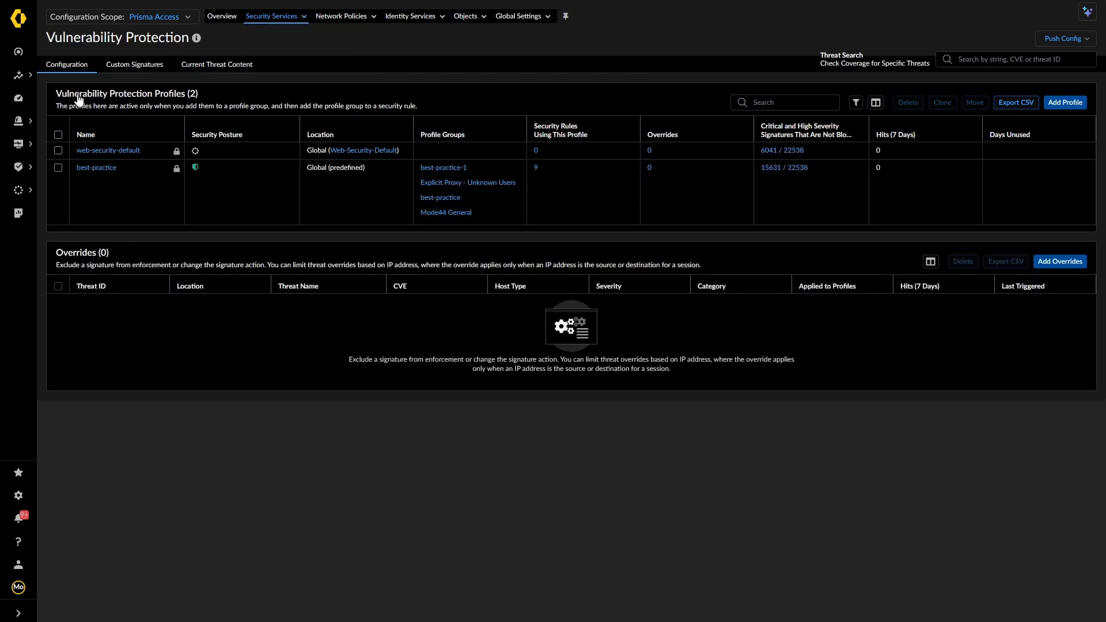
{"action": "left_click", "coordinate": [129, 71]}
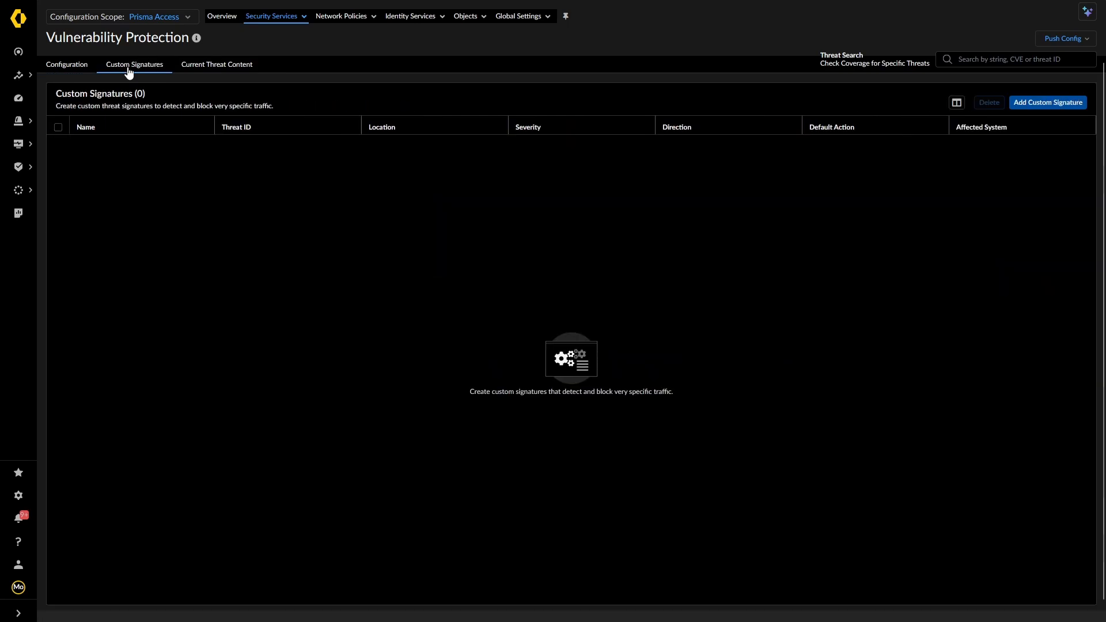
{"action": "left_click", "coordinate": [1036, 107]}
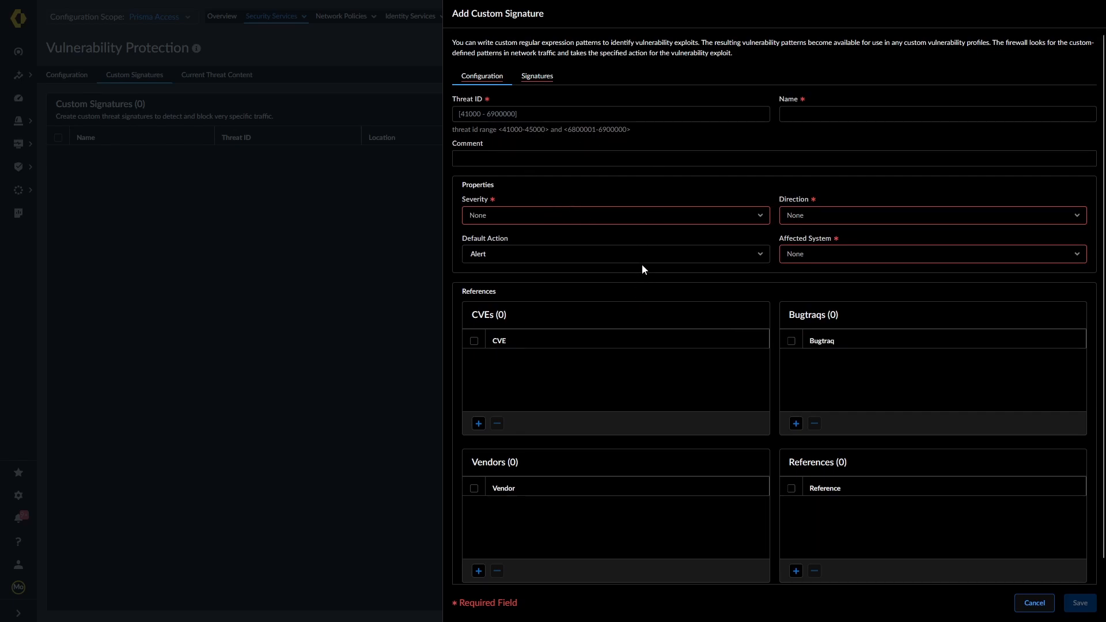
{"action": "left_click", "coordinate": [1029, 605]}
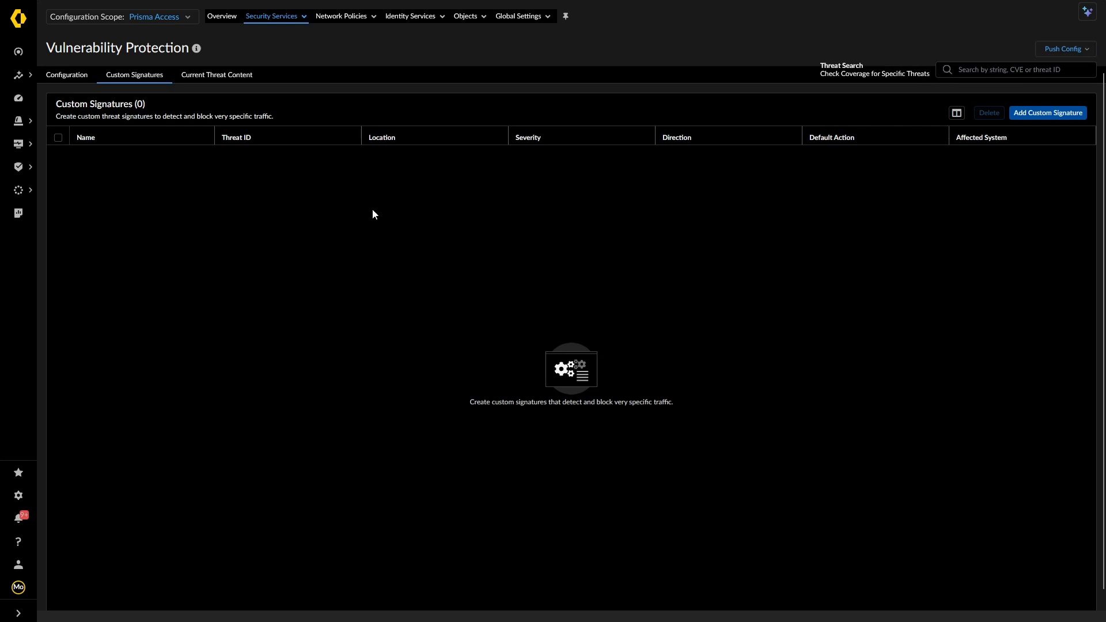
{"action": "left_click", "coordinate": [91, 81]}
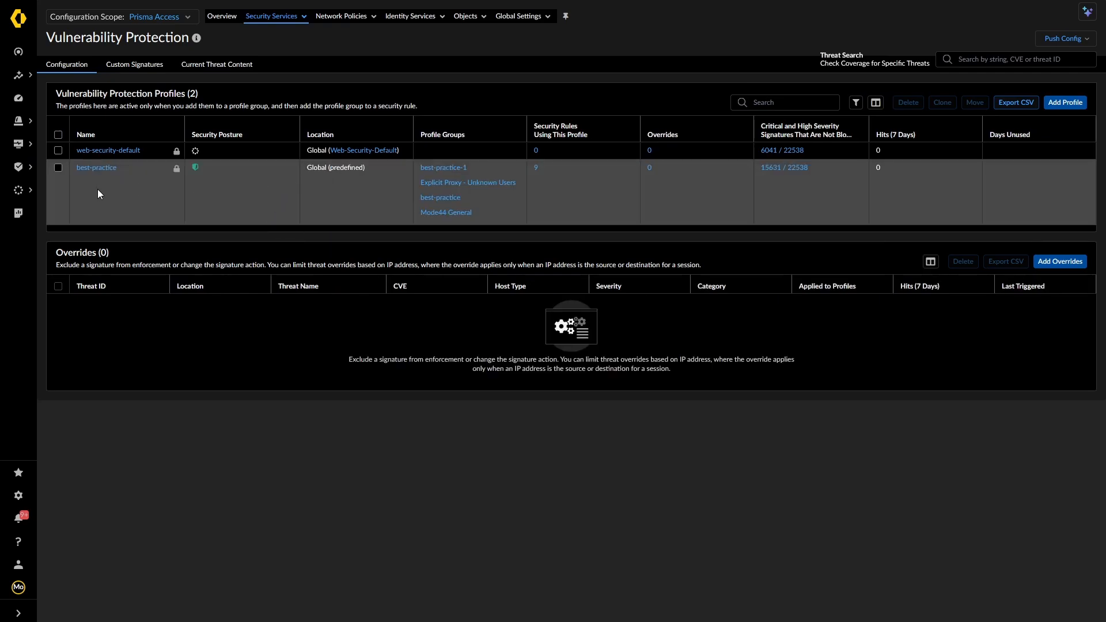
Create a vulnerability protection profile named 'EX Profile VUL' and start adding a rule
{"action": "left_click", "coordinate": [1065, 104]}
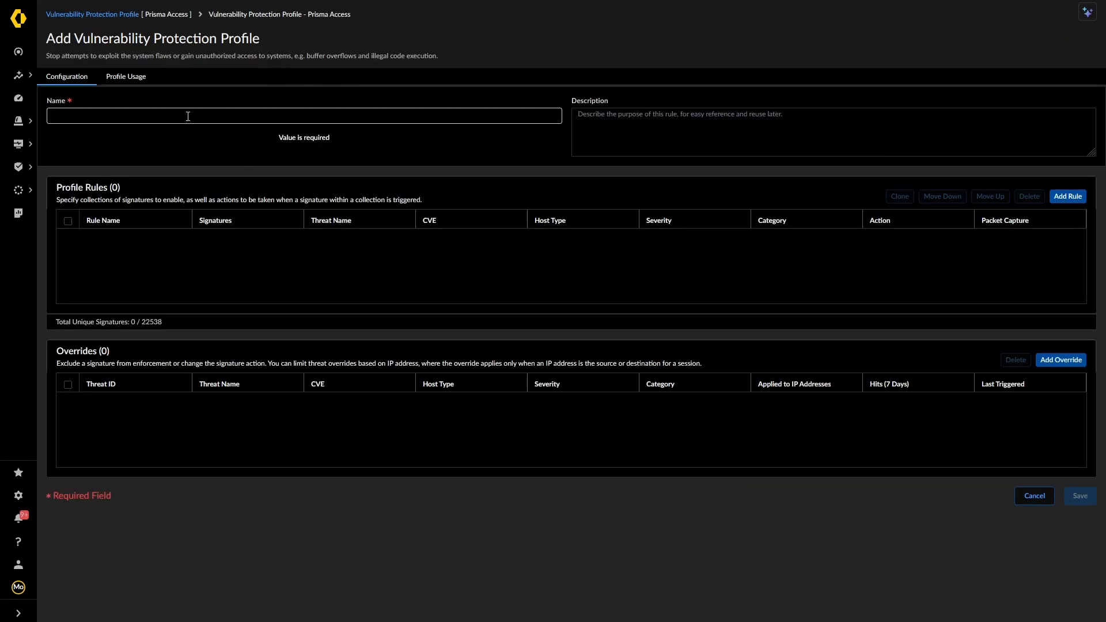
{"action": "type", "text": "EX P"}
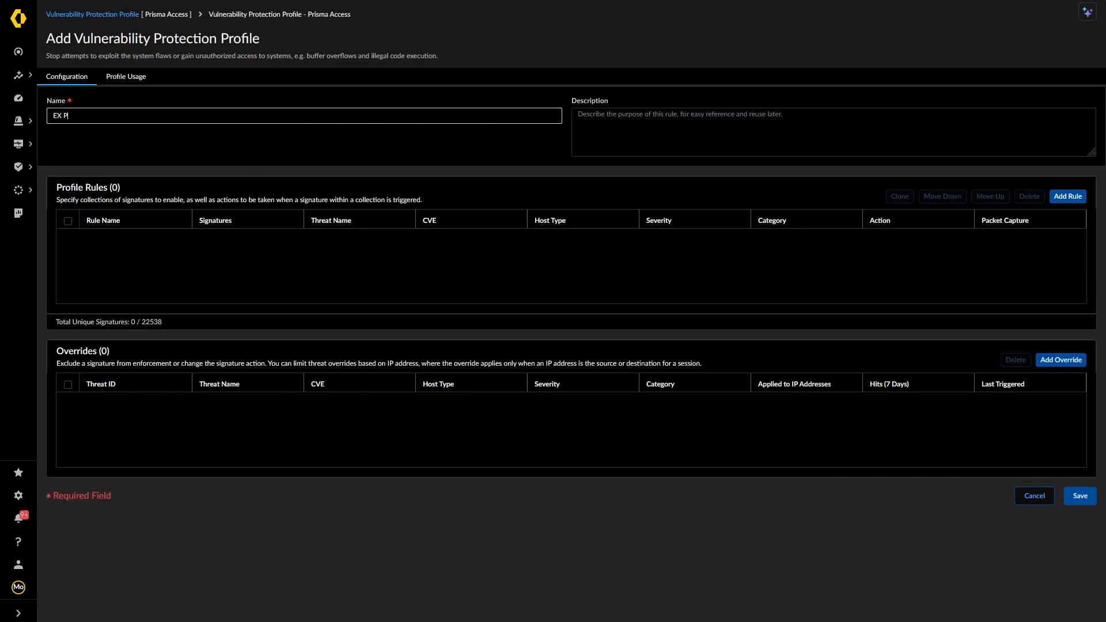
{"action": "type", "text": "rofile VUL"}
{"action": "left_click", "coordinate": [1067, 196]}
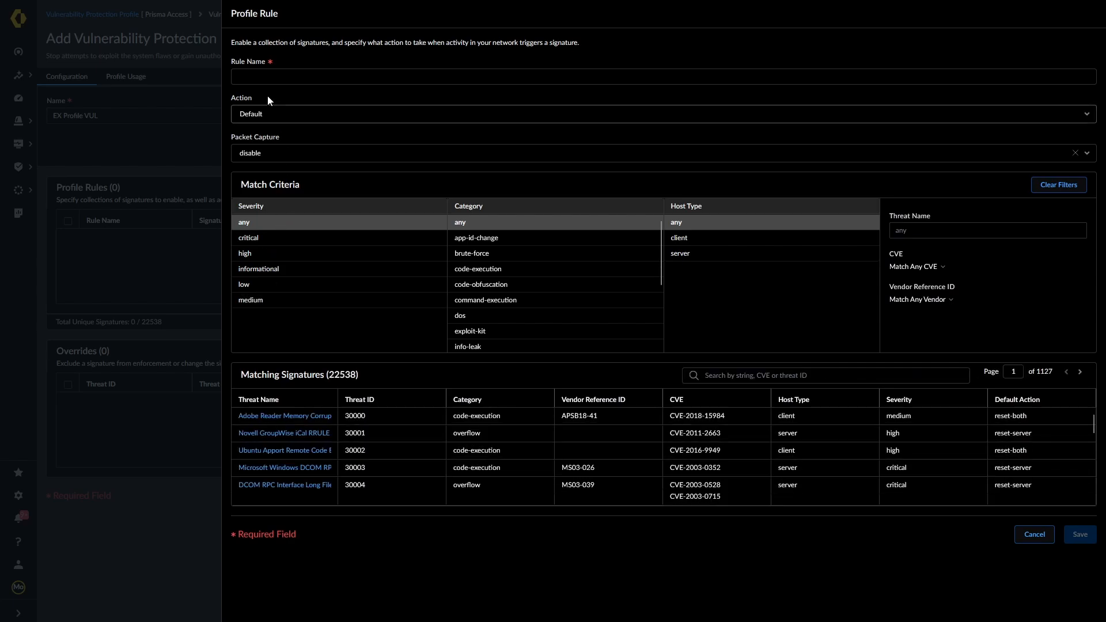
Add a rule named 'Test' limited to critical-severity signatures
{"action": "left_click", "coordinate": [268, 77]}
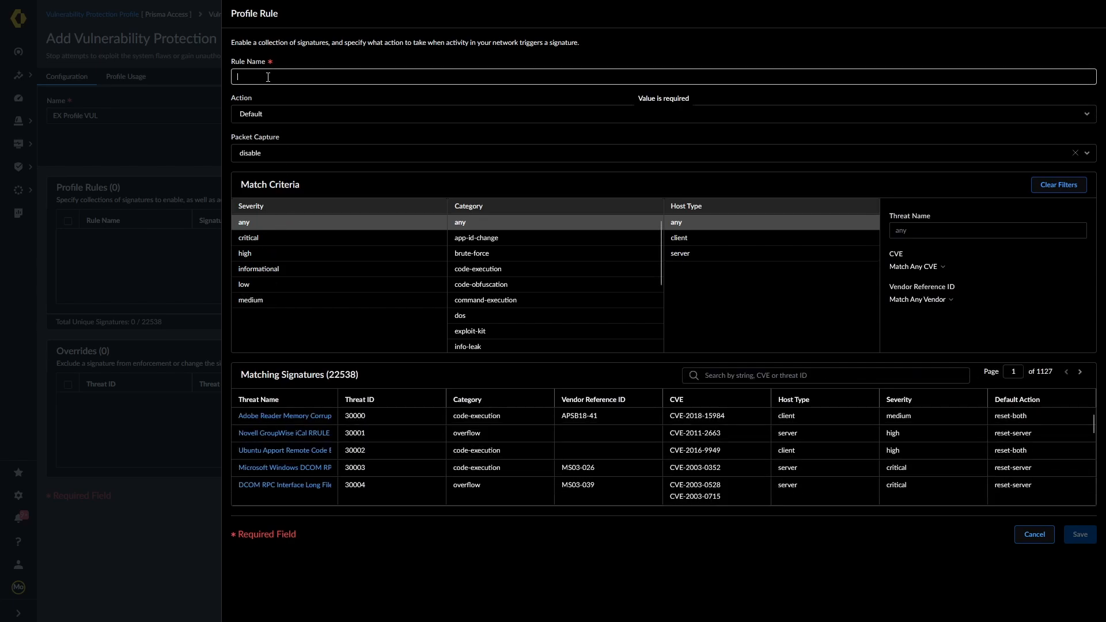
{"action": "type", "text": "Test"}
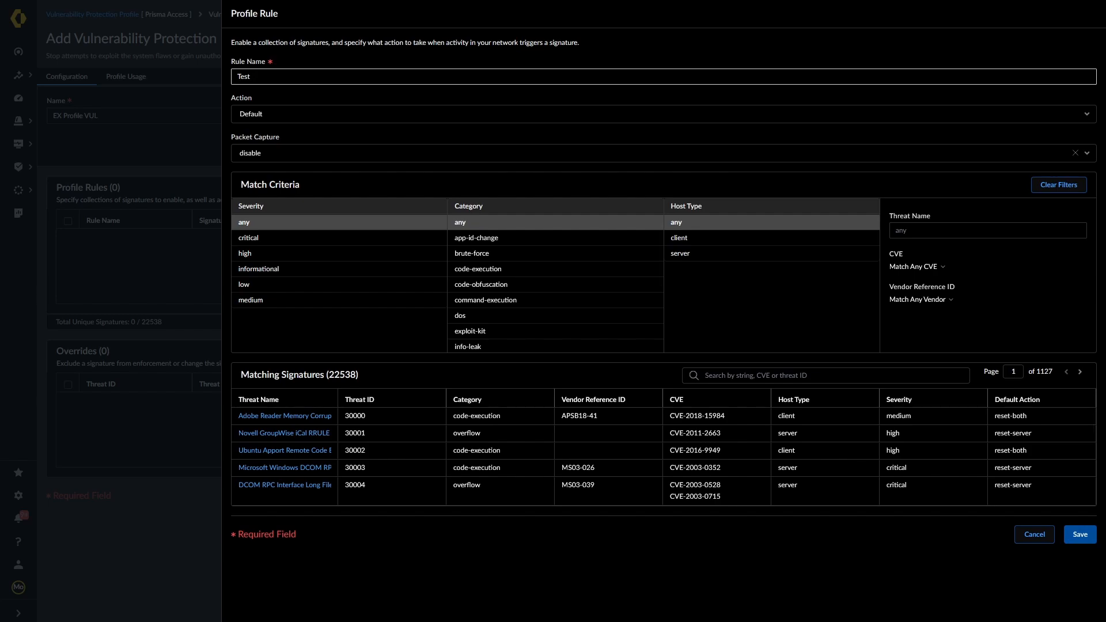
{"action": "left_click", "coordinate": [256, 241]}
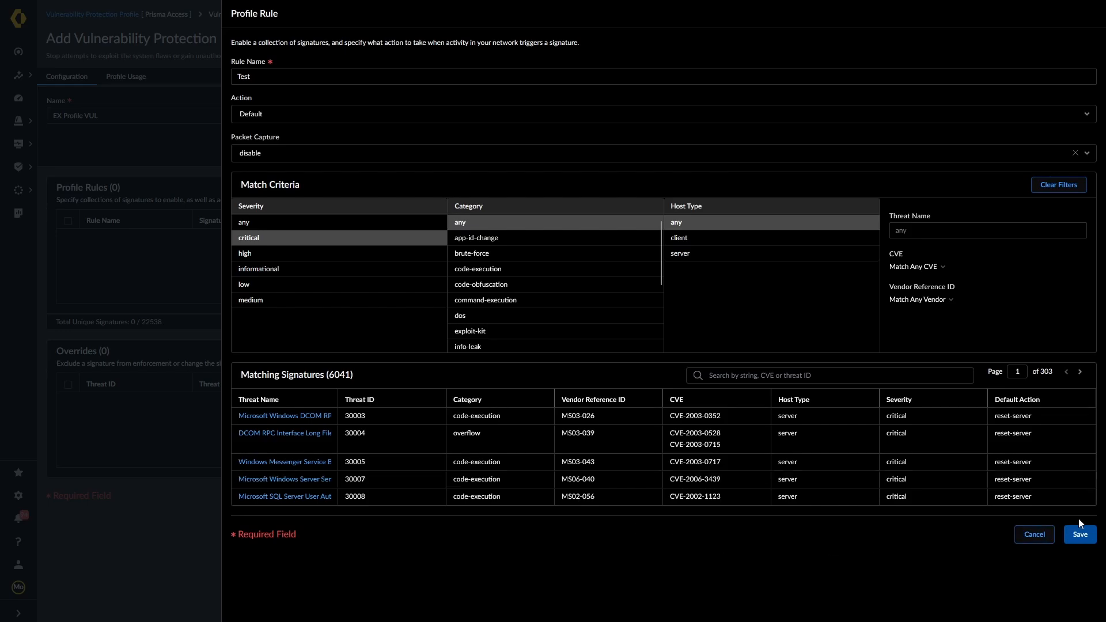
{"action": "left_click", "coordinate": [1079, 534]}
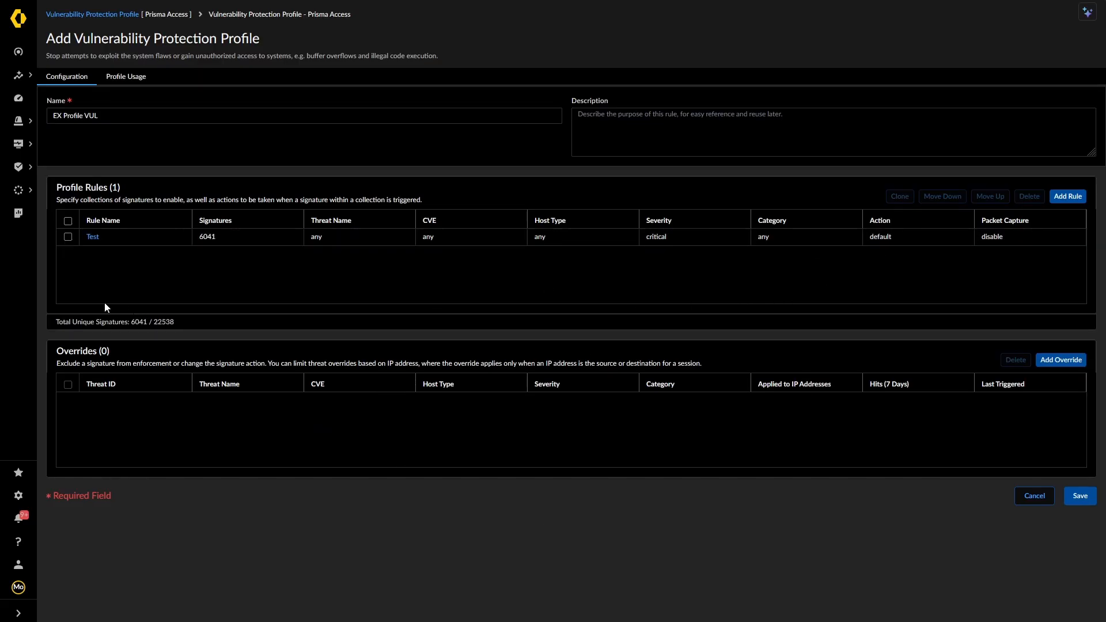
Set the Test rule's action to drop with single-packet capture, then save the profile
{"action": "left_click", "coordinate": [95, 241]}
{"action": "left_click", "coordinate": [92, 238]}
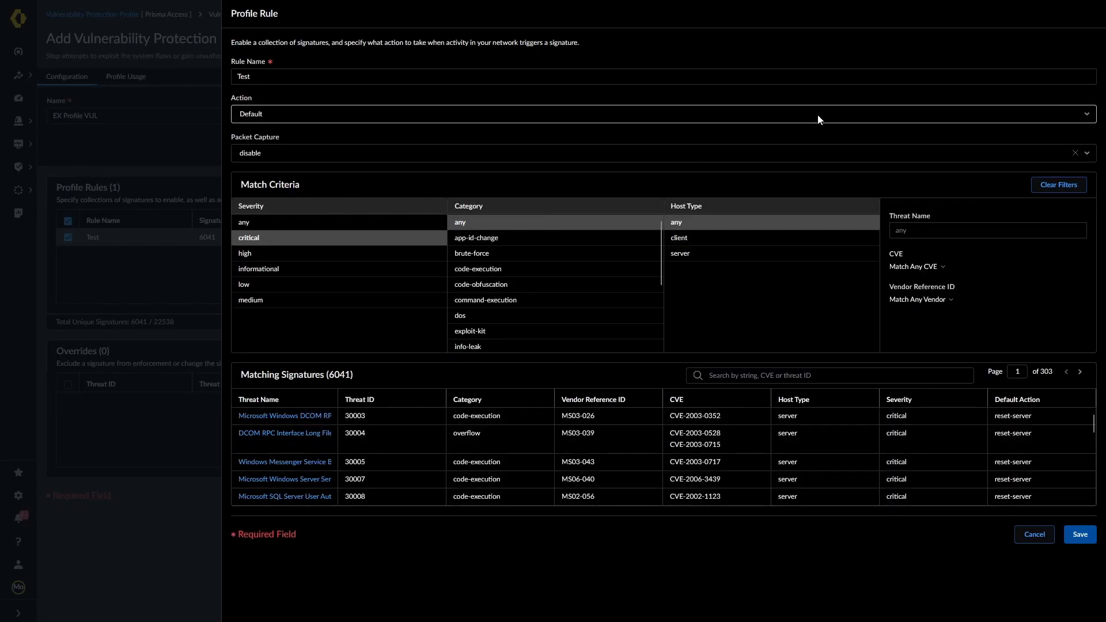
{"action": "left_click", "coordinate": [1087, 115]}
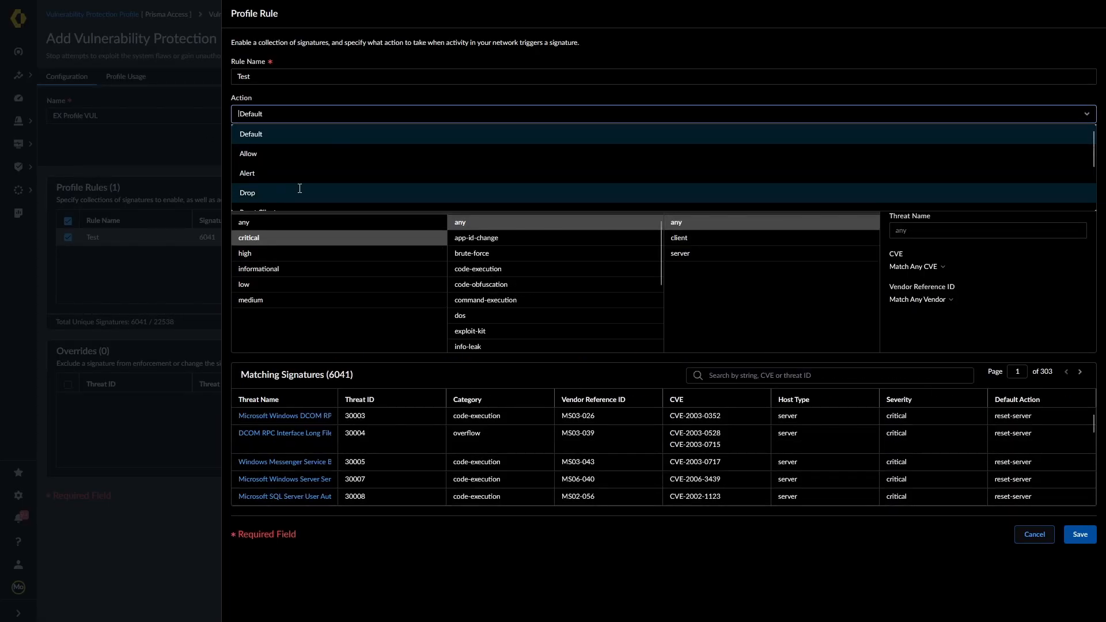
{"action": "left_click", "coordinate": [280, 194]}
{"action": "left_click", "coordinate": [1079, 154]}
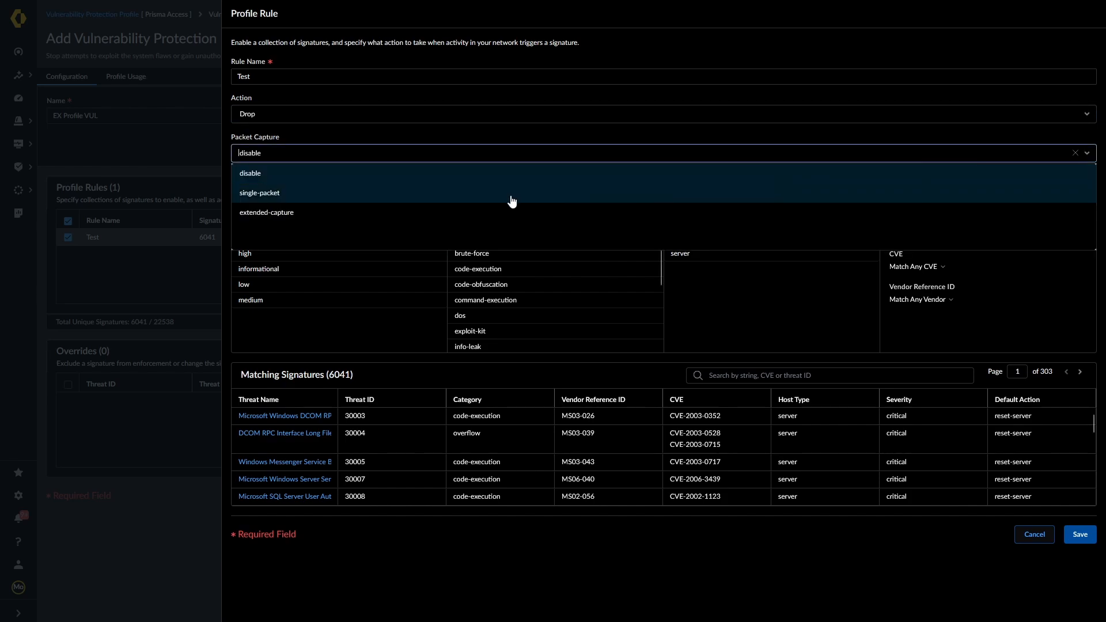
{"action": "left_click", "coordinate": [266, 196]}
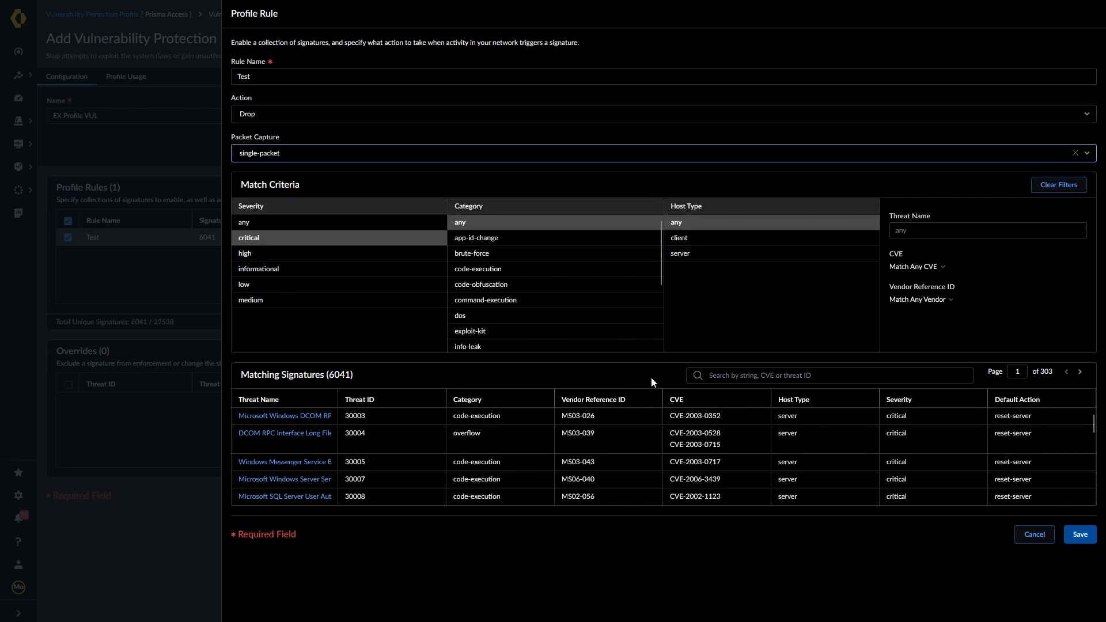
{"action": "left_click", "coordinate": [1080, 534]}
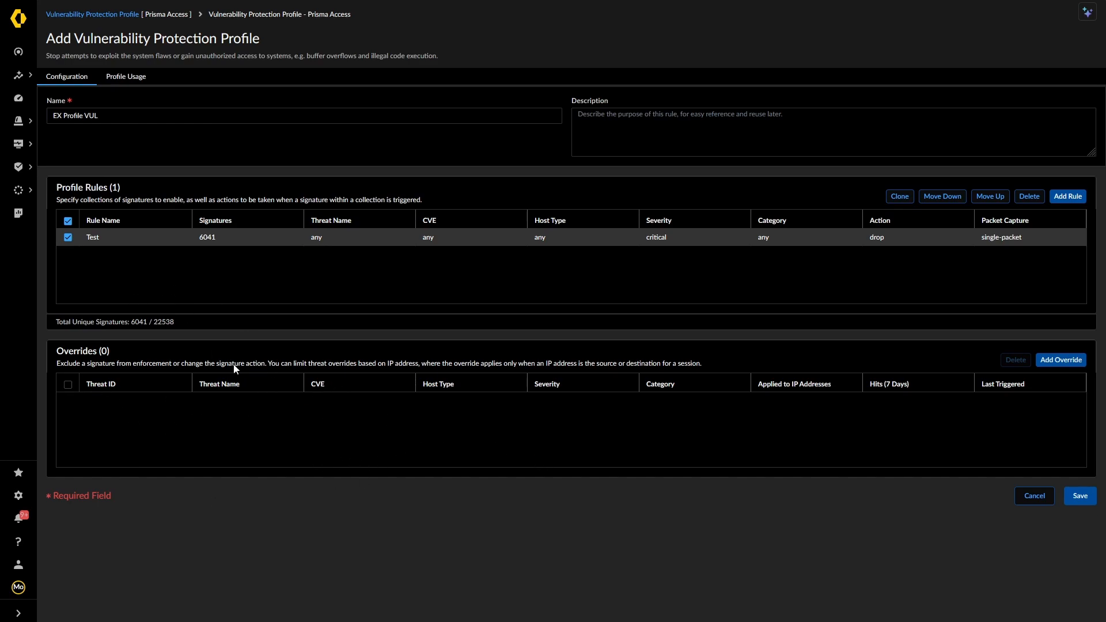
{"action": "left_click", "coordinate": [1083, 496]}
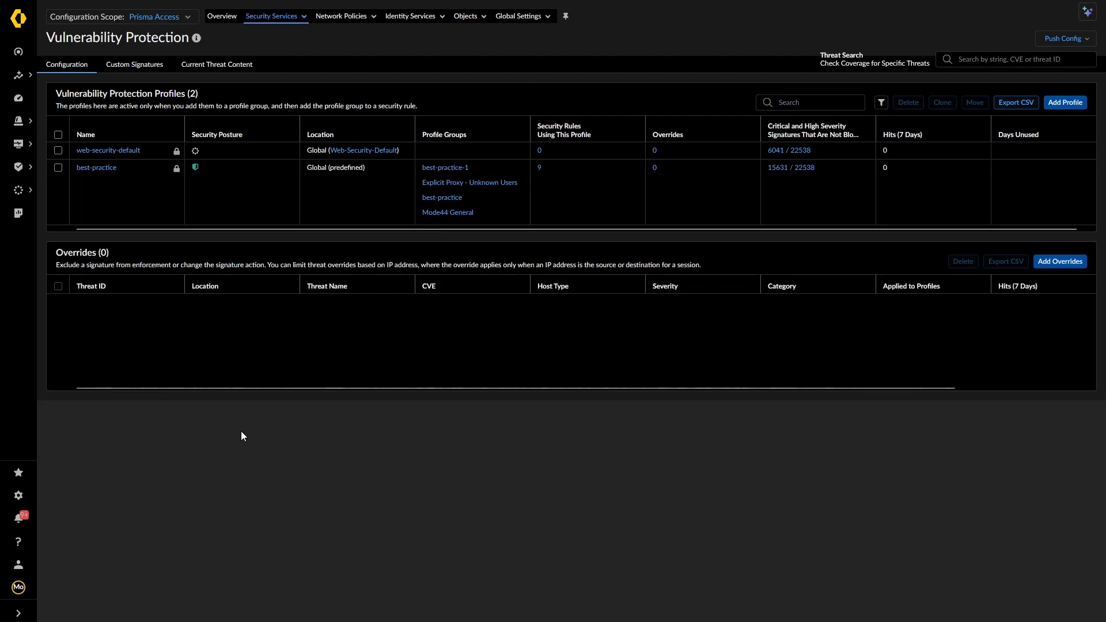
Go to WildFire and Antivirus profiles and open the best-practice profile
{"action": "left_click", "coordinate": [272, 16]}
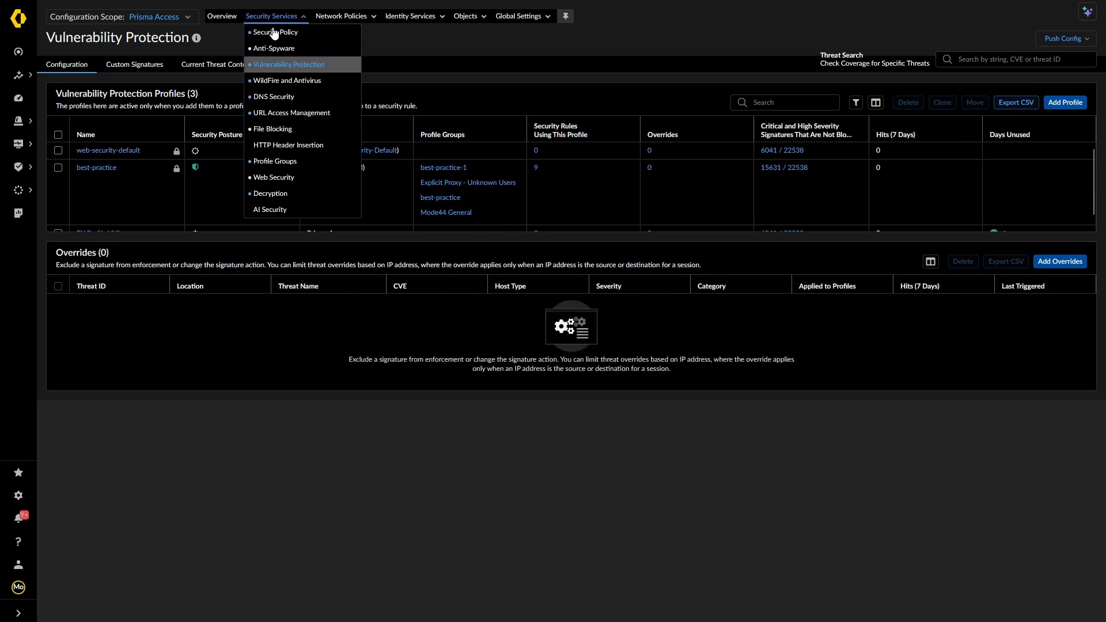
{"action": "left_click", "coordinate": [282, 81]}
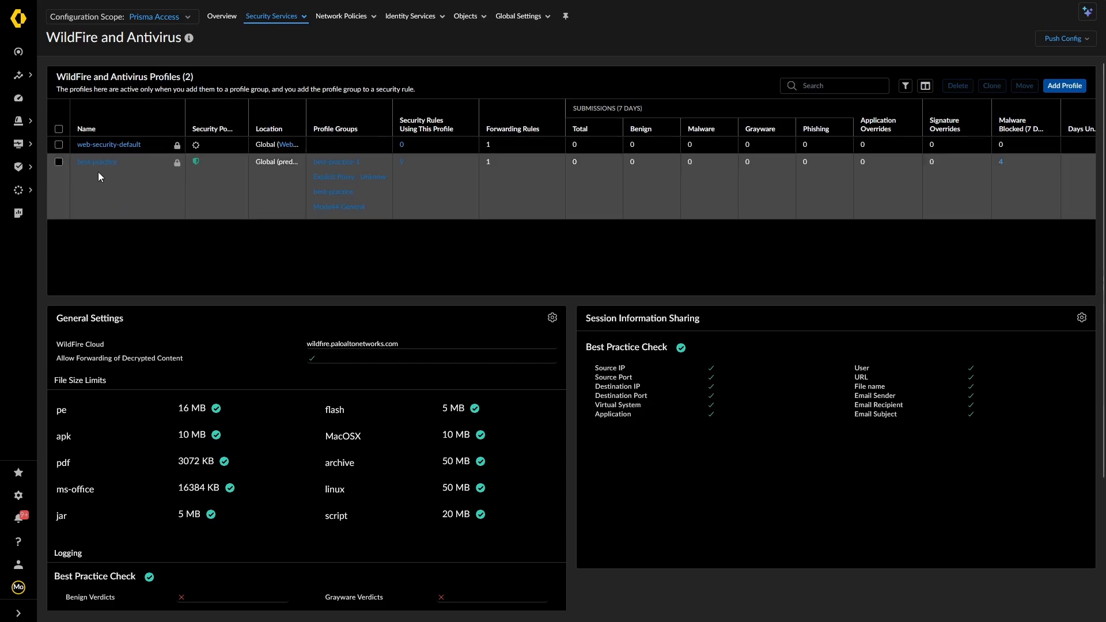
{"action": "left_click", "coordinate": [92, 162]}
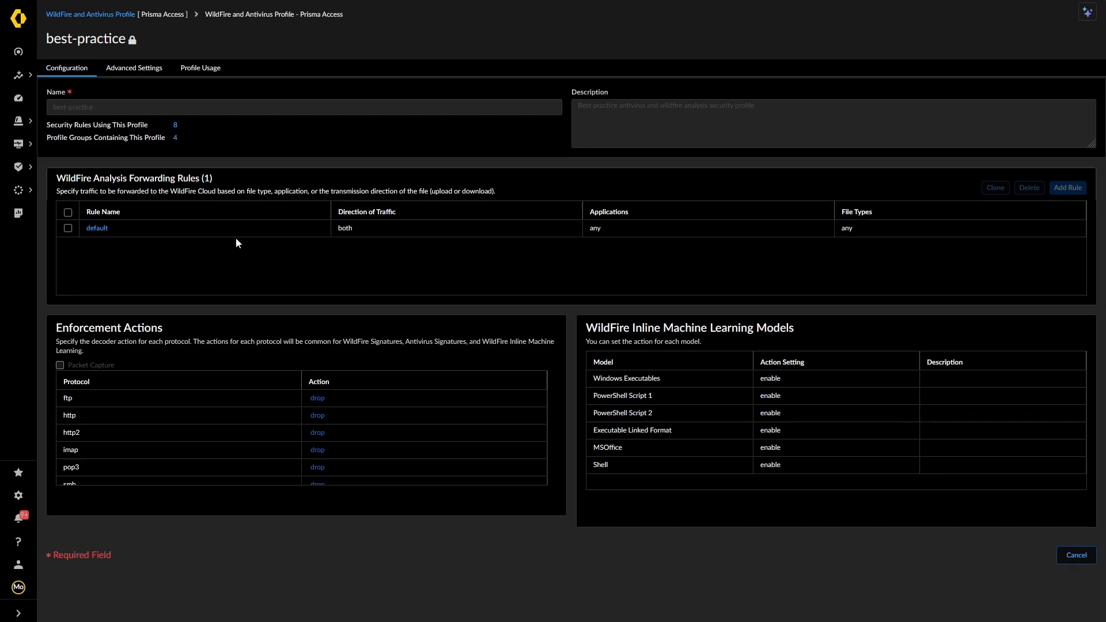
Check the best-practice profile's Advanced Settings exceptions and Profile Usage, then cancel back to the list
{"action": "left_click", "coordinate": [128, 69]}
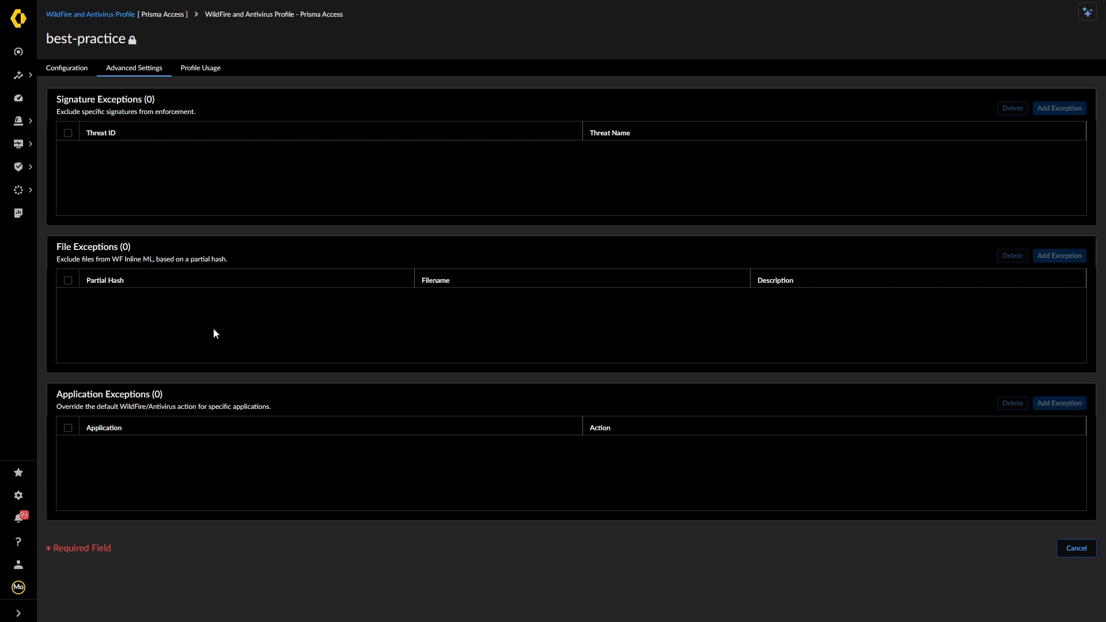
{"action": "left_click", "coordinate": [202, 68]}
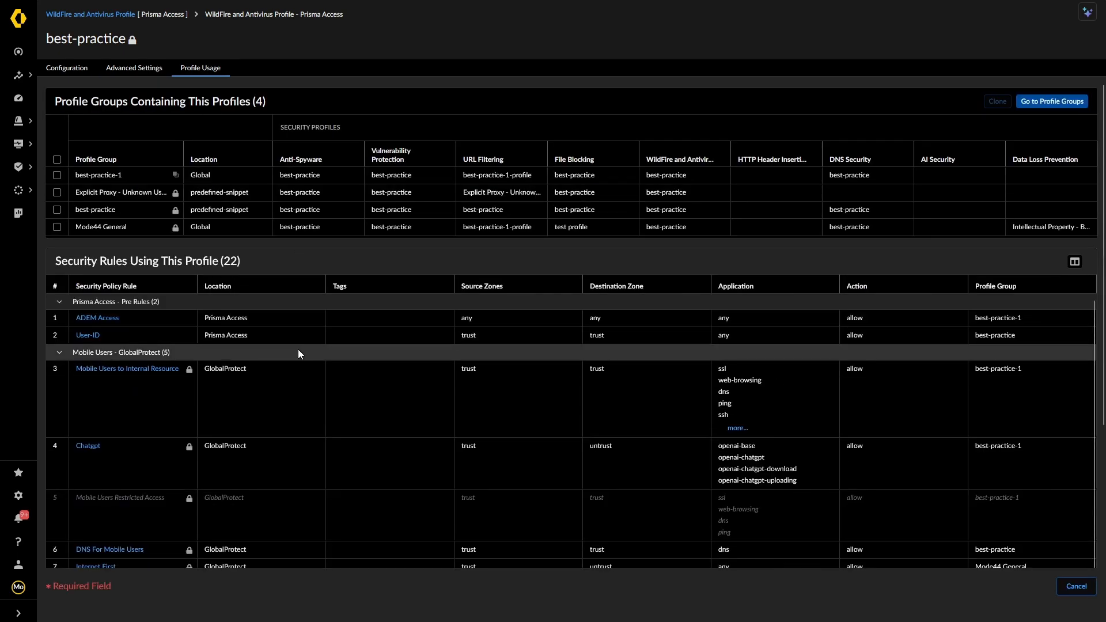
{"action": "scroll", "coordinate": [298, 353], "scroll_direction": "down", "scroll_amount": 2}
{"action": "scroll", "coordinate": [298, 366], "scroll_direction": "up", "scroll_amount": 2}
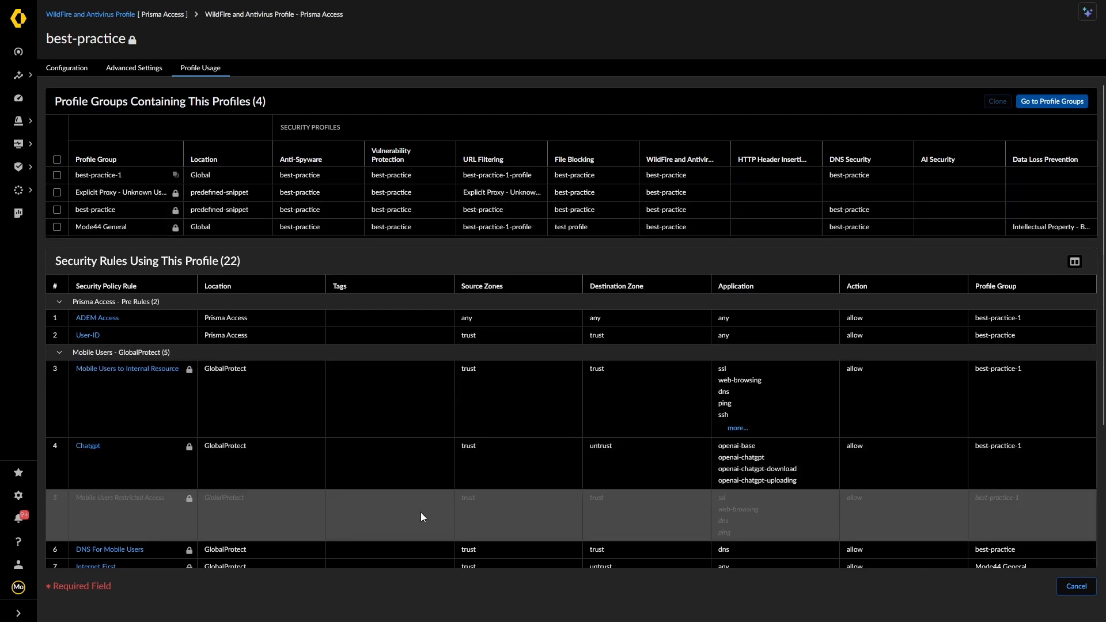
{"action": "left_click", "coordinate": [1076, 586]}
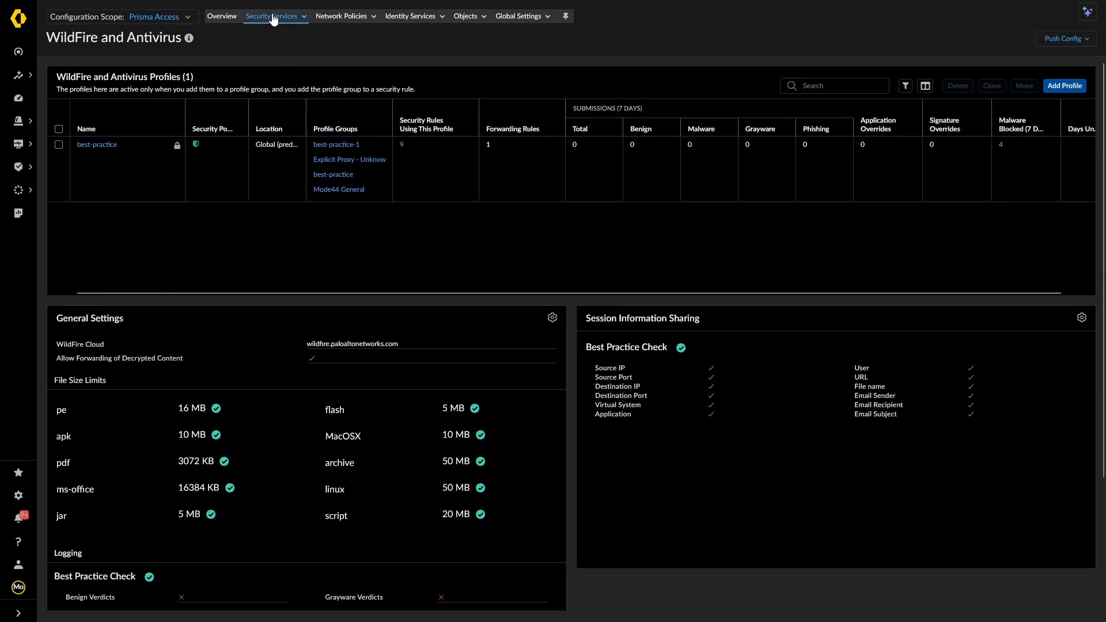
Switch to DNS Security profiles and open the profile 'My profile'
{"action": "left_click", "coordinate": [271, 16]}
{"action": "left_click", "coordinate": [265, 97]}
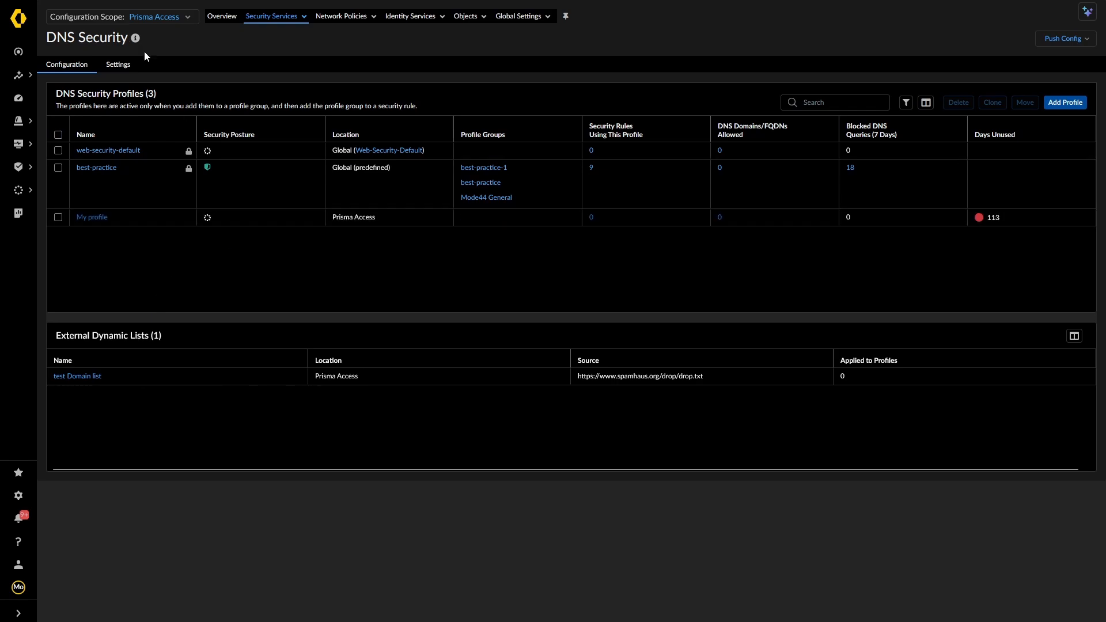
{"action": "left_click", "coordinate": [92, 219]}
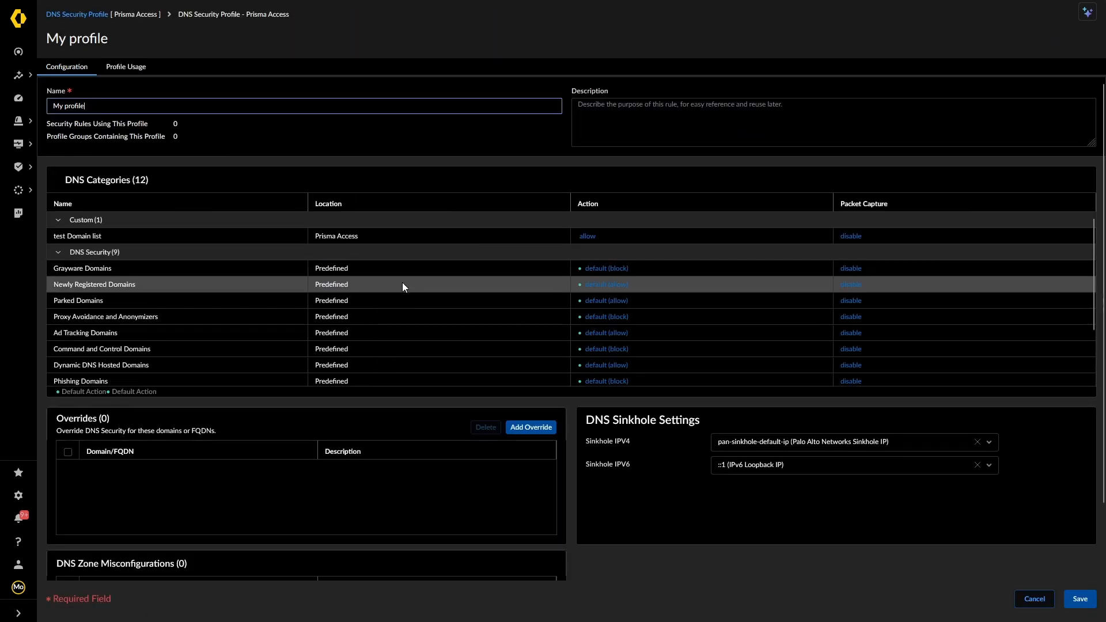
Set the Grayware Domains DNS category action to block
{"action": "scroll", "coordinate": [401, 282], "scroll_direction": "down", "scroll_amount": 2}
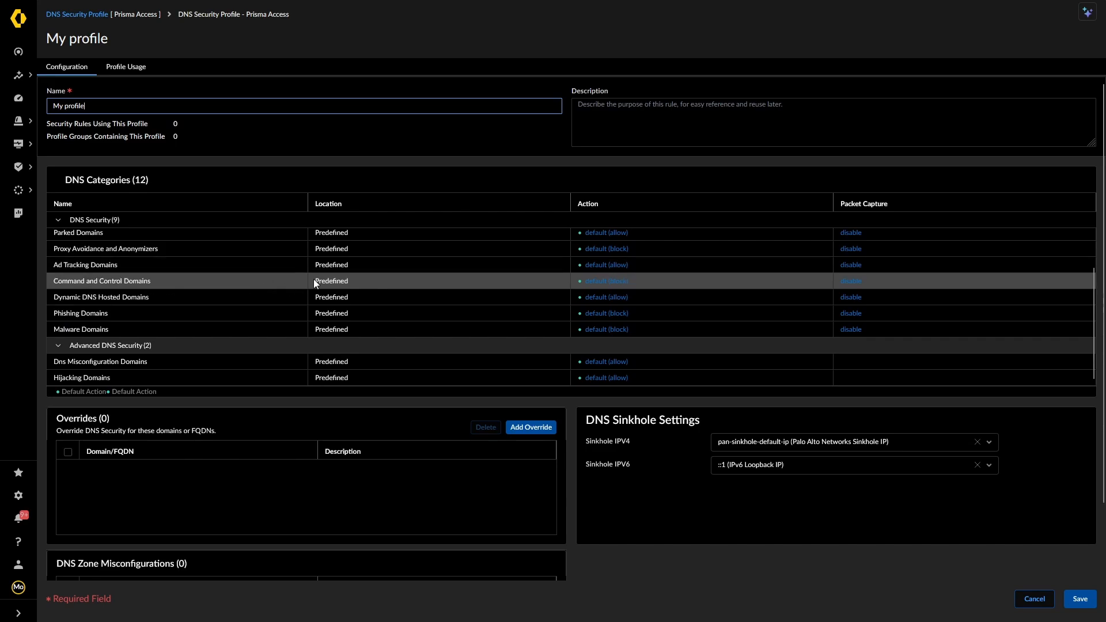
{"action": "scroll", "coordinate": [314, 278], "scroll_direction": "up", "scroll_amount": 2}
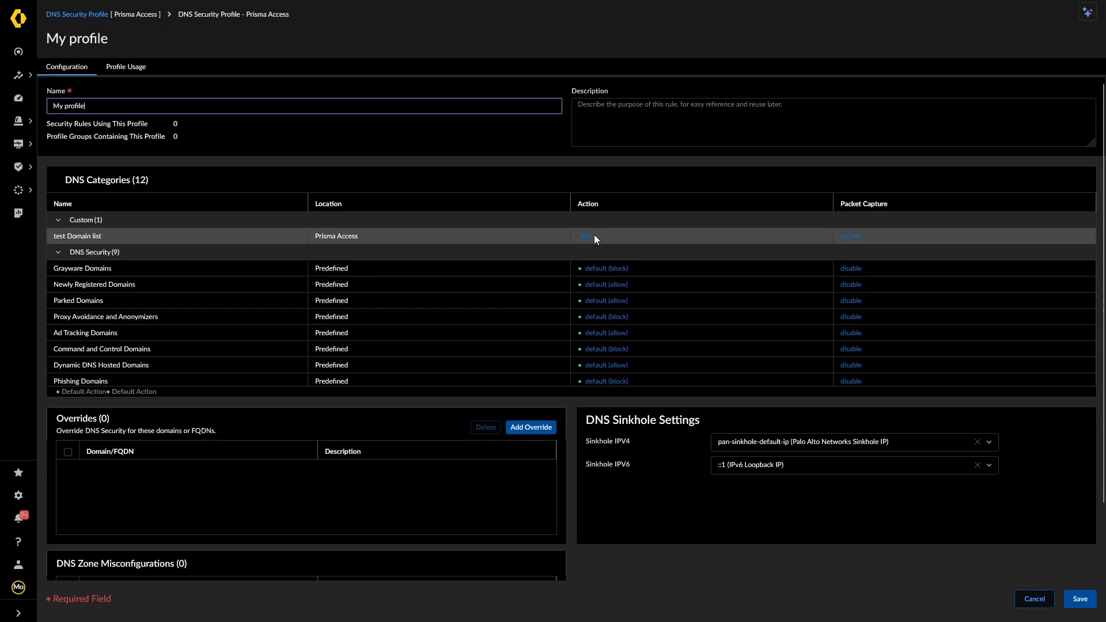
{"action": "left_click", "coordinate": [609, 270]}
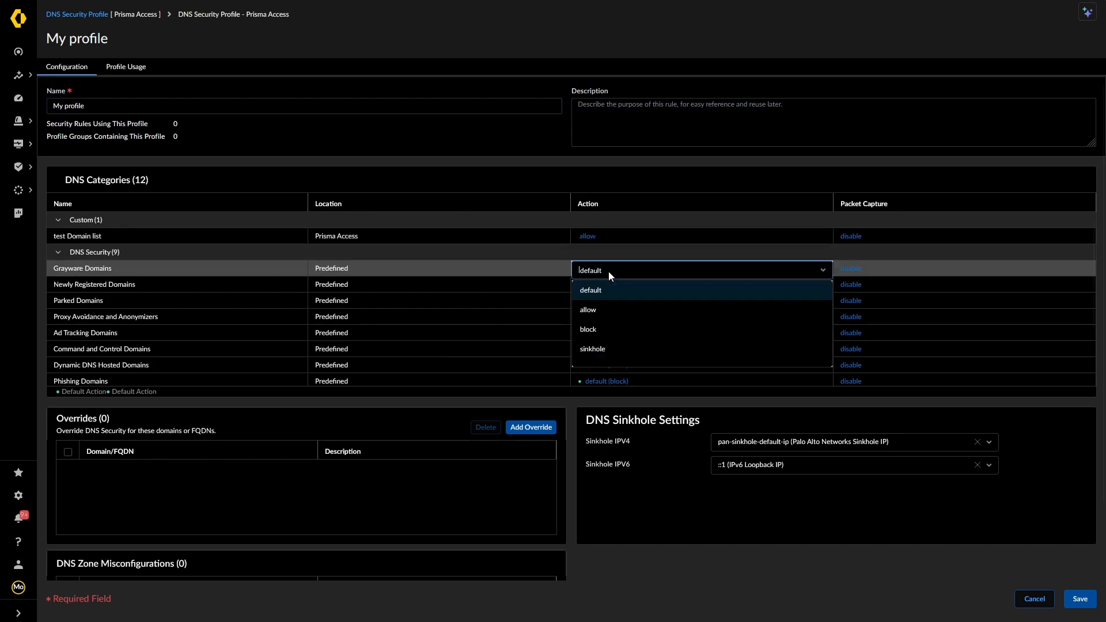
{"action": "left_click", "coordinate": [606, 333]}
Set Proxy Avoidance and Anonymizers packet capture to extended-capture
{"action": "scroll", "coordinate": [758, 317], "scroll_direction": "down", "scroll_amount": 2}
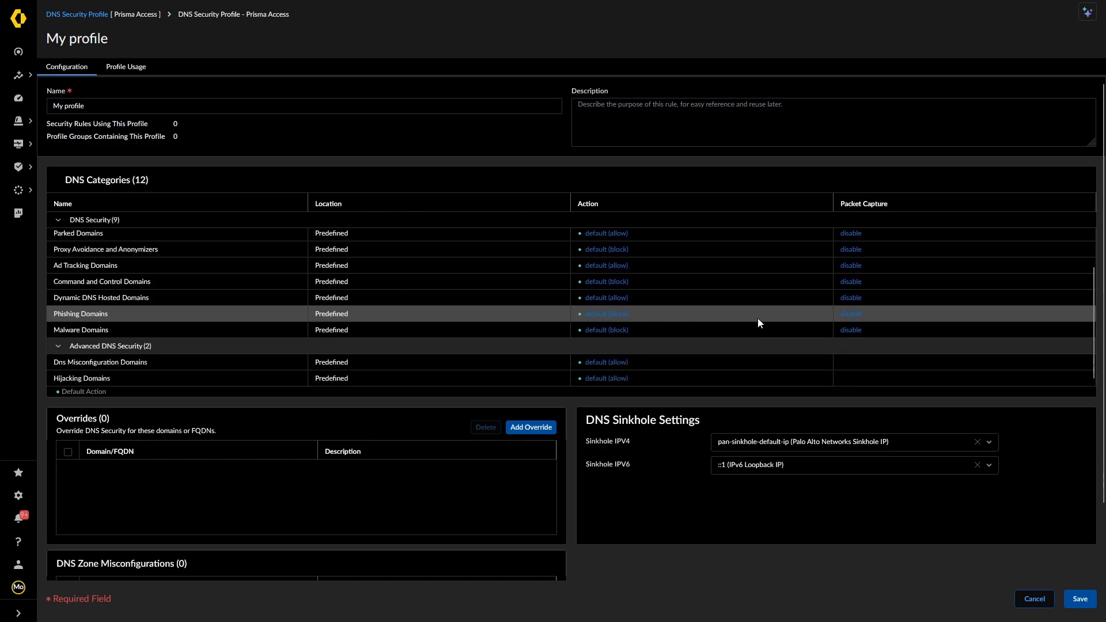
{"action": "left_click", "coordinate": [858, 249]}
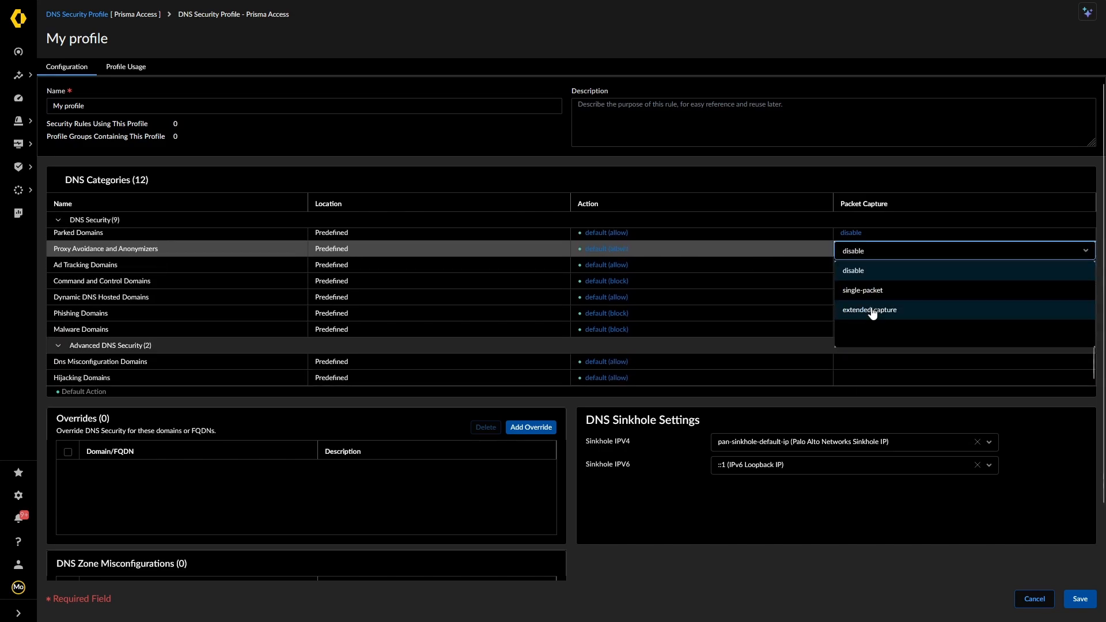
{"action": "left_click", "coordinate": [866, 314]}
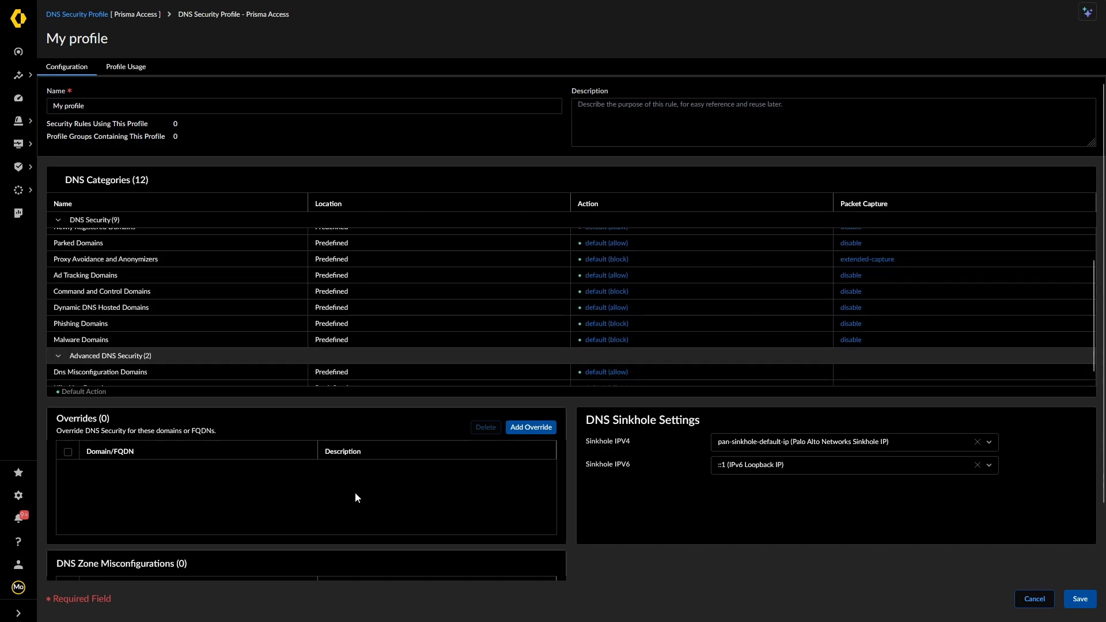
{"action": "scroll", "coordinate": [317, 488], "scroll_direction": "down", "scroll_amount": 1}
{"action": "scroll", "coordinate": [317, 490], "scroll_direction": "down", "scroll_amount": 1}
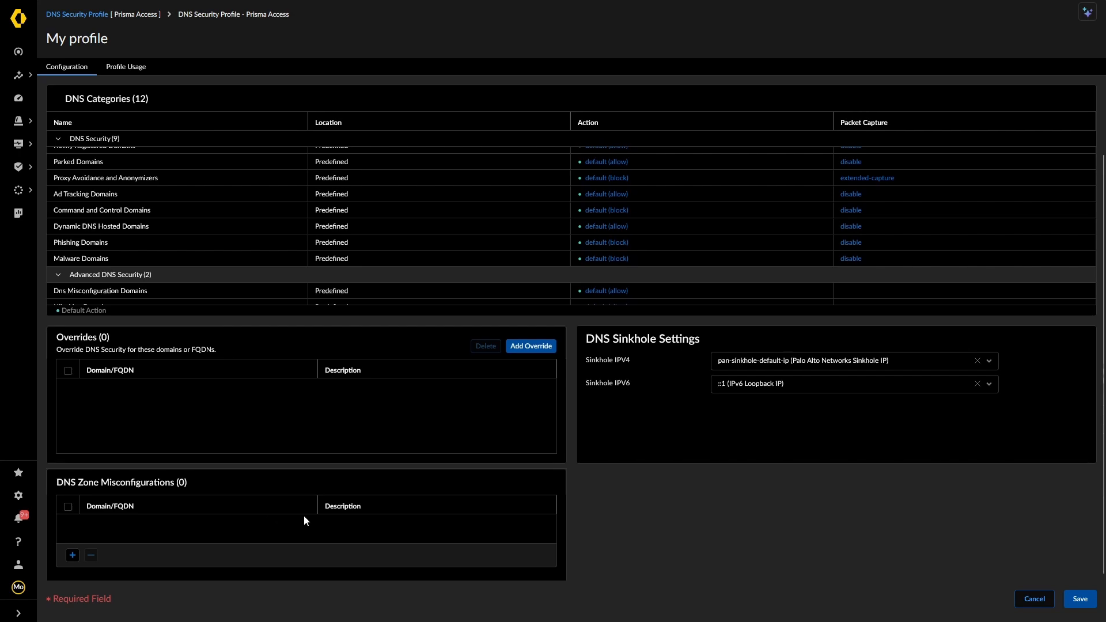
{"action": "scroll", "coordinate": [303, 514], "scroll_direction": "up", "scroll_amount": 2}
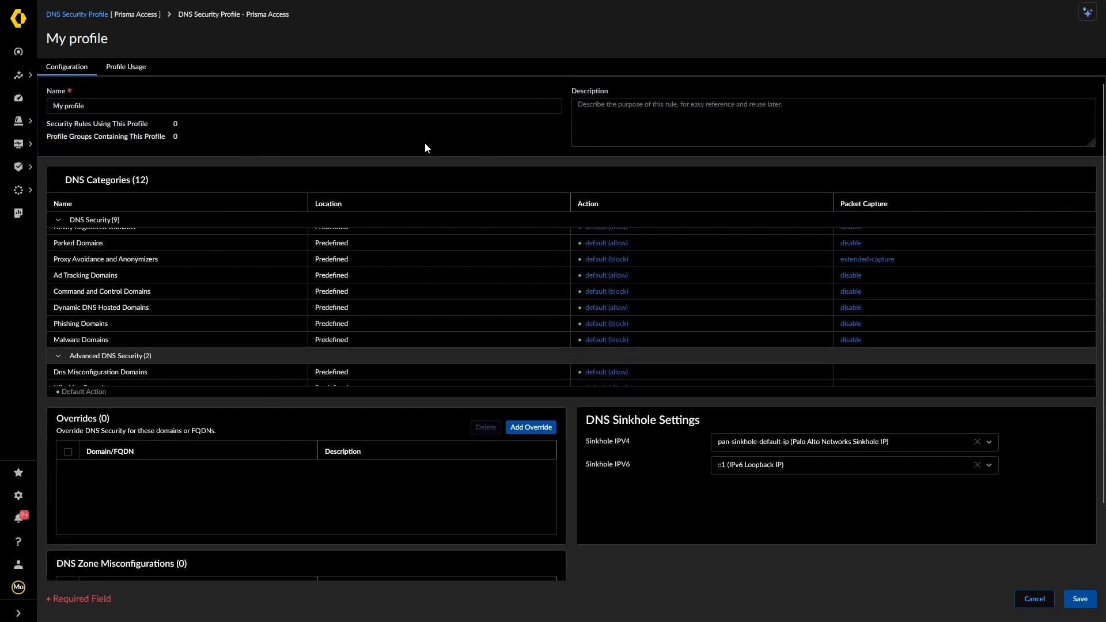
Save the My profile DNS profile and go to the URL Access Management profiles
{"action": "left_click", "coordinate": [1080, 600]}
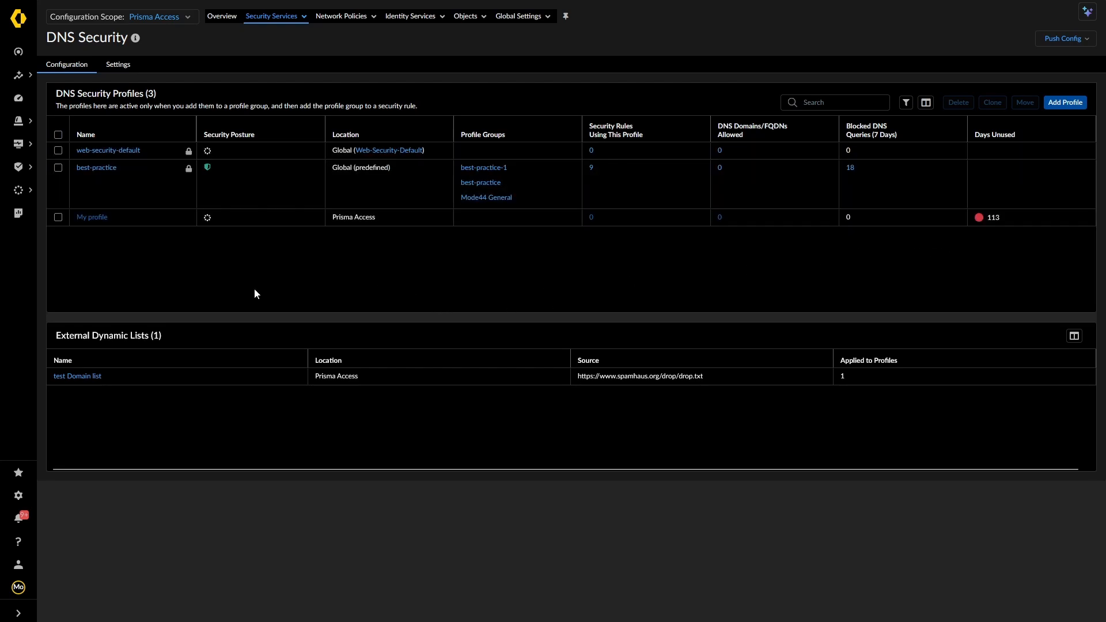
{"action": "left_click", "coordinate": [118, 64]}
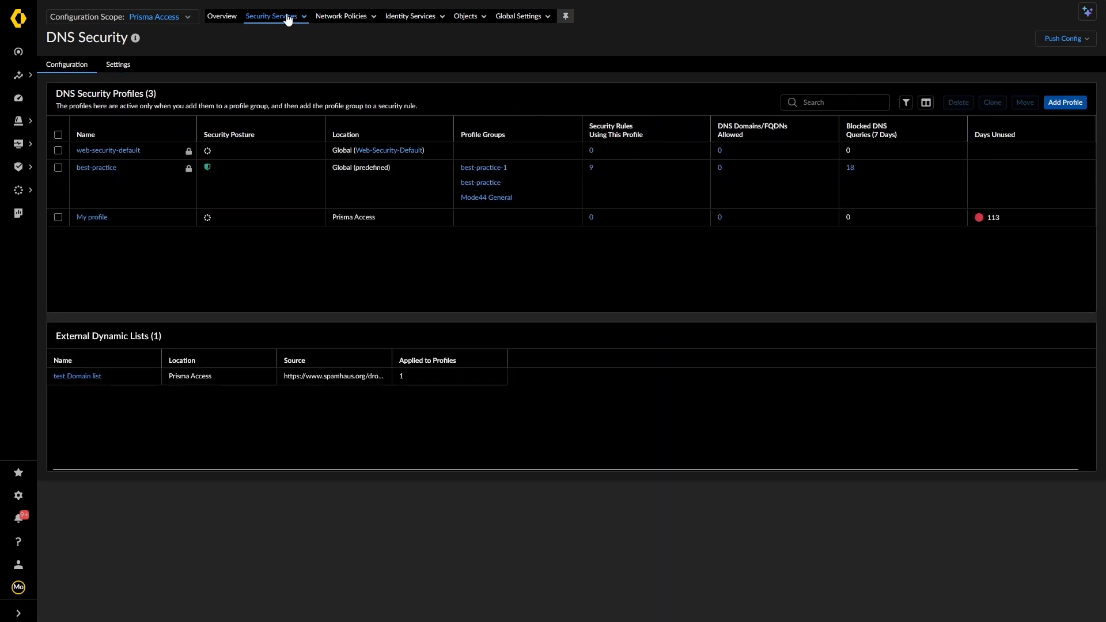
{"action": "left_click", "coordinate": [288, 16]}
{"action": "left_click", "coordinate": [293, 113]}
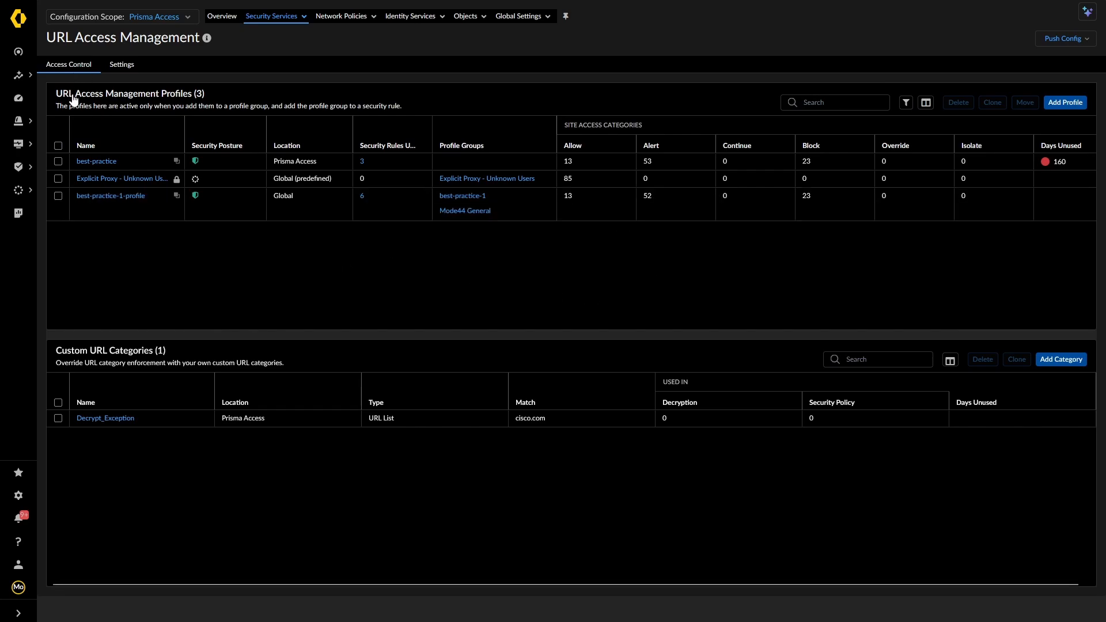
Add URL profile 'TEST URL Filtering' detecting credentials via Domain Credential Filter at medium log severity
{"action": "left_click", "coordinate": [1066, 104]}
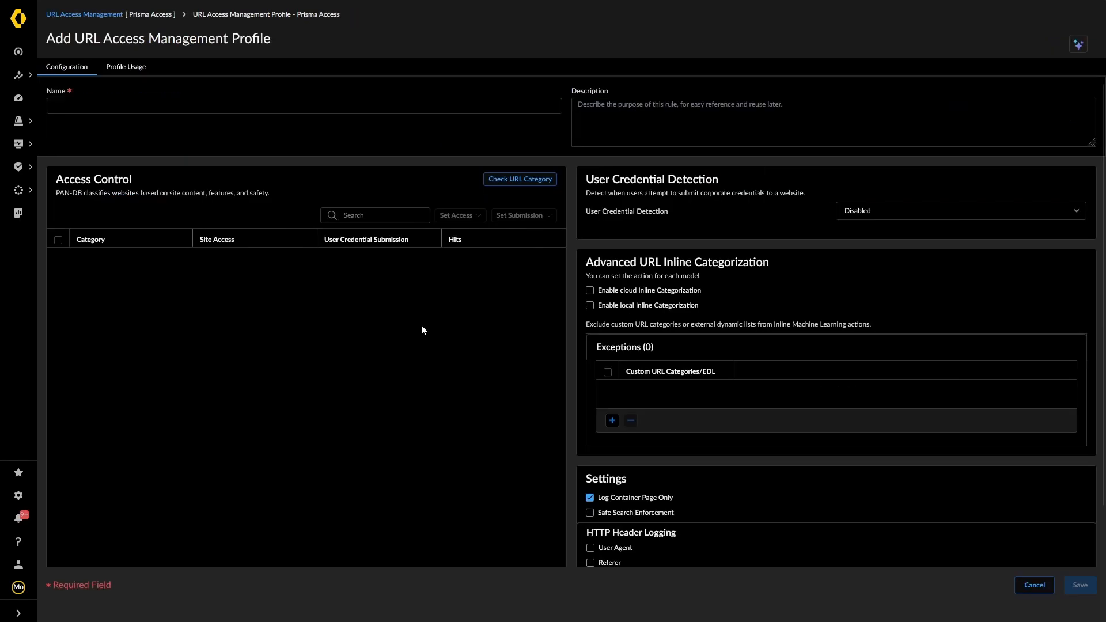
{"action": "left_click", "coordinate": [248, 105]}
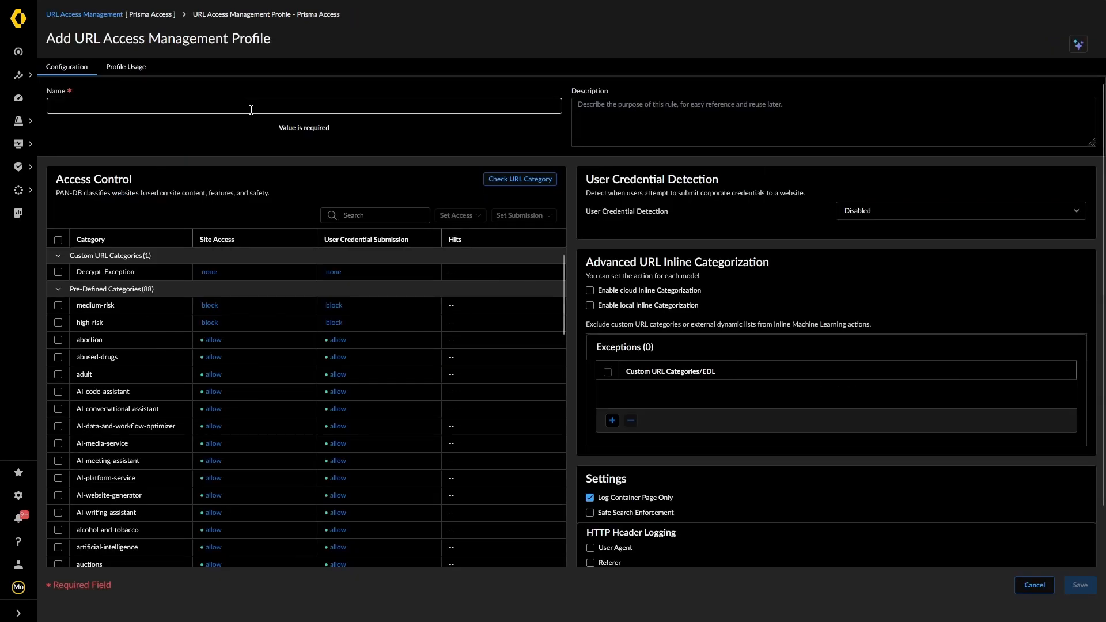
{"action": "type", "text": "TE"}
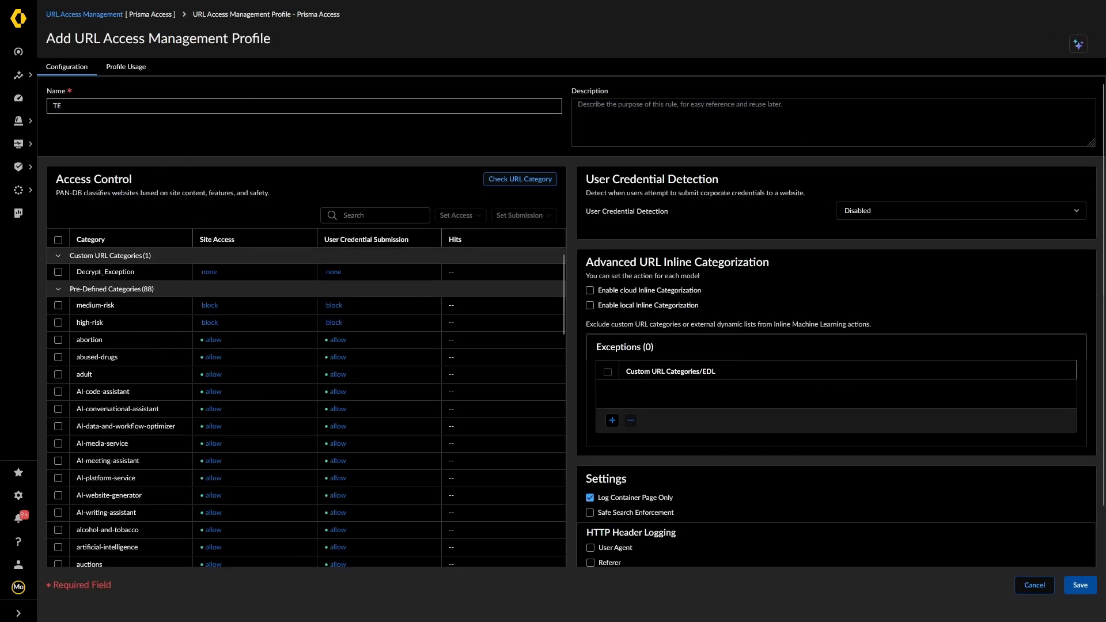
{"action": "type", "text": "ST URL Filteri"}
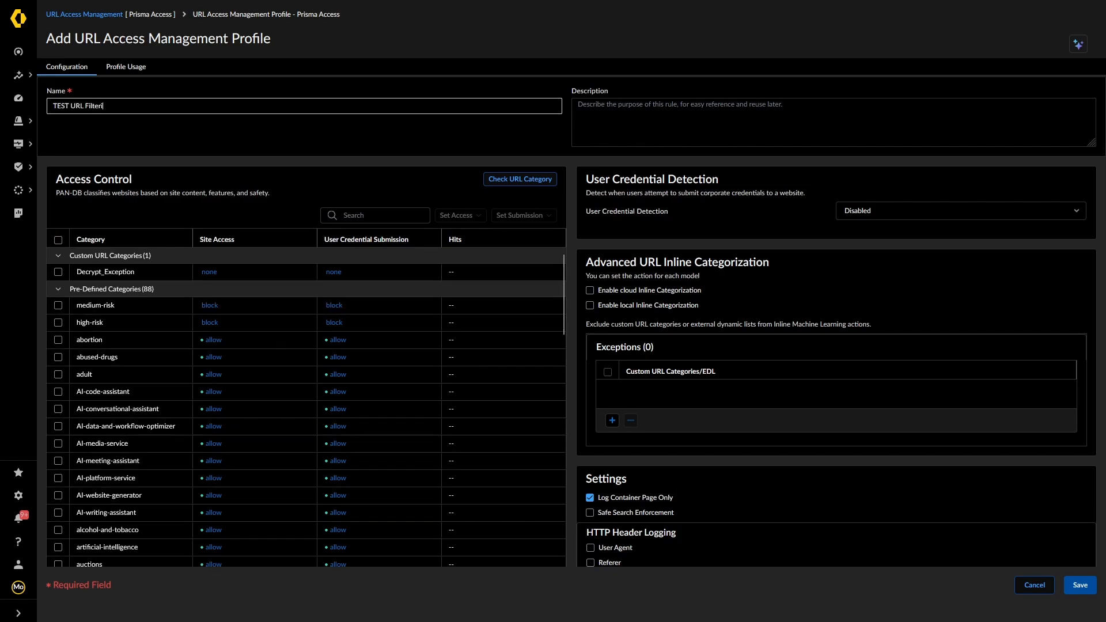
{"action": "type", "text": "ng"}
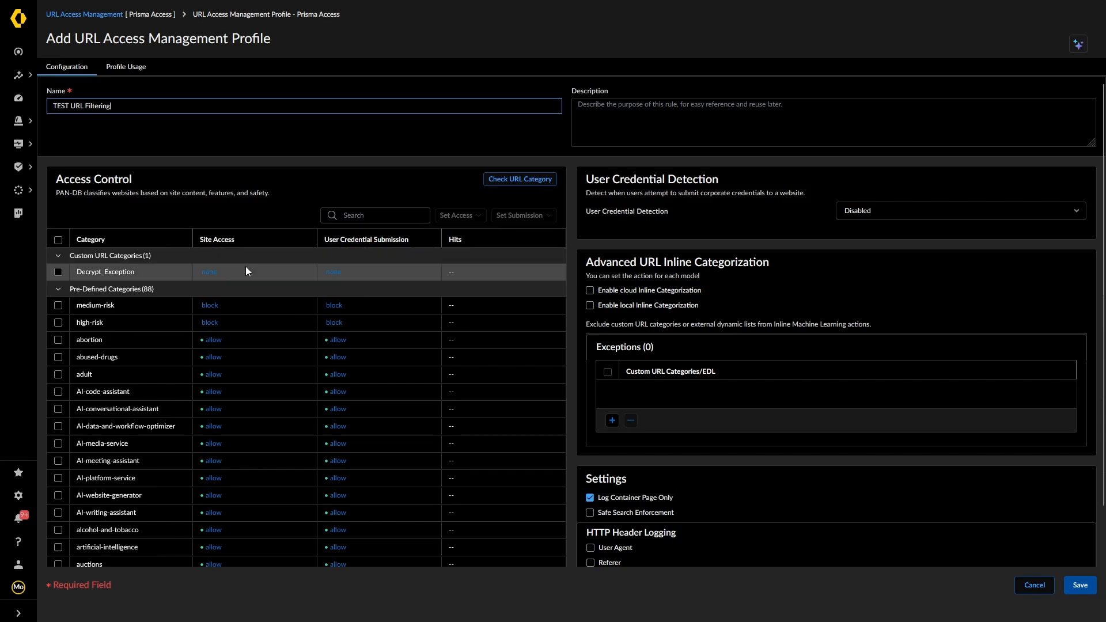
{"action": "scroll", "coordinate": [230, 266], "scroll_direction": "down", "scroll_amount": 2}
{"action": "scroll", "coordinate": [202, 271], "scroll_direction": "up", "scroll_amount": 2}
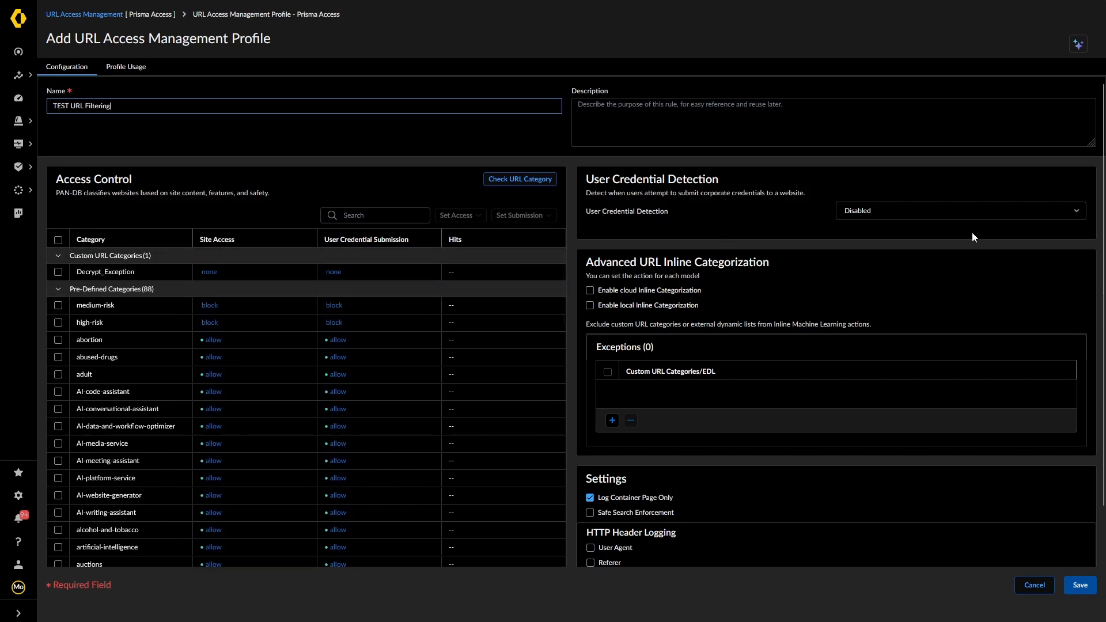
{"action": "left_click", "coordinate": [1075, 211]}
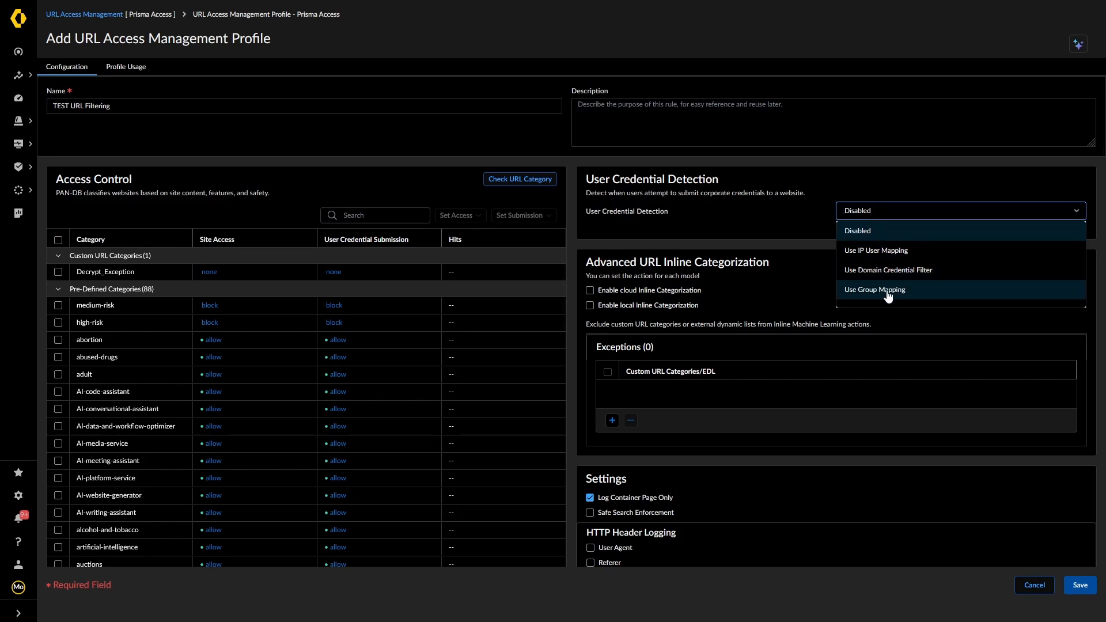
{"action": "left_click", "coordinate": [875, 269]}
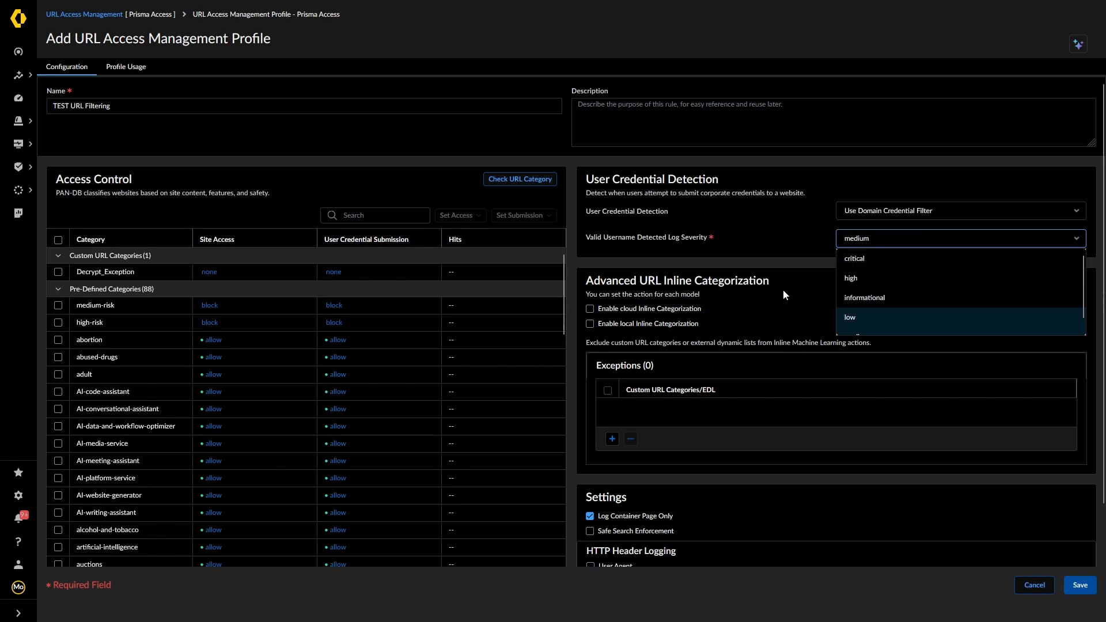
{"action": "left_click", "coordinate": [762, 247]}
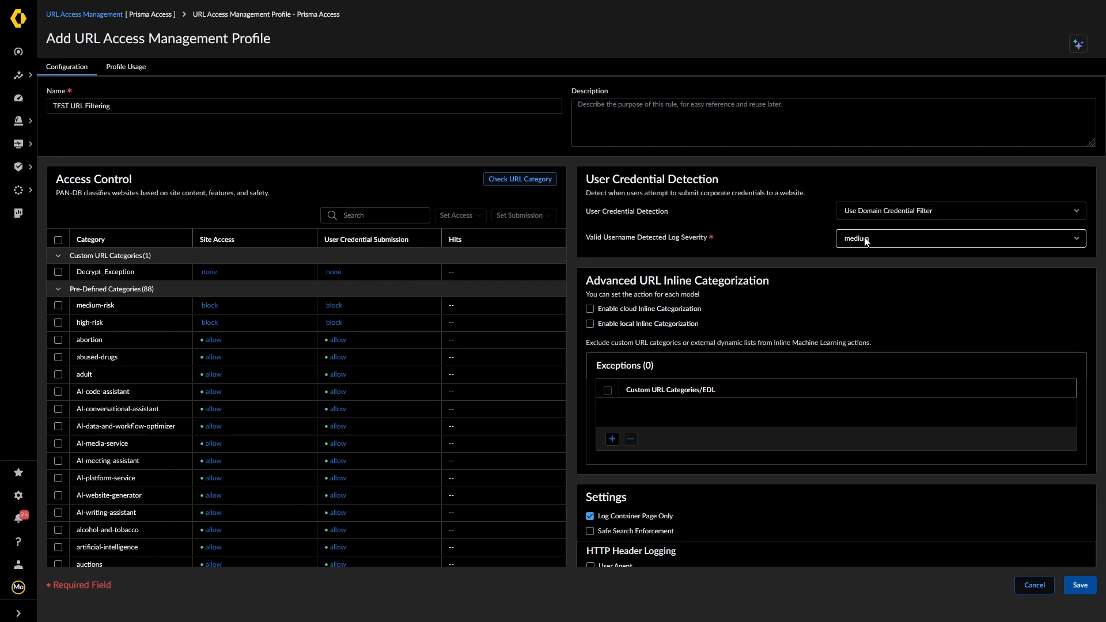
Scroll through the TEST URL Filtering profile's Access Control categories to review their allow and block settings
{"action": "scroll", "coordinate": [801, 300], "scroll_direction": "down", "scroll_amount": 2}
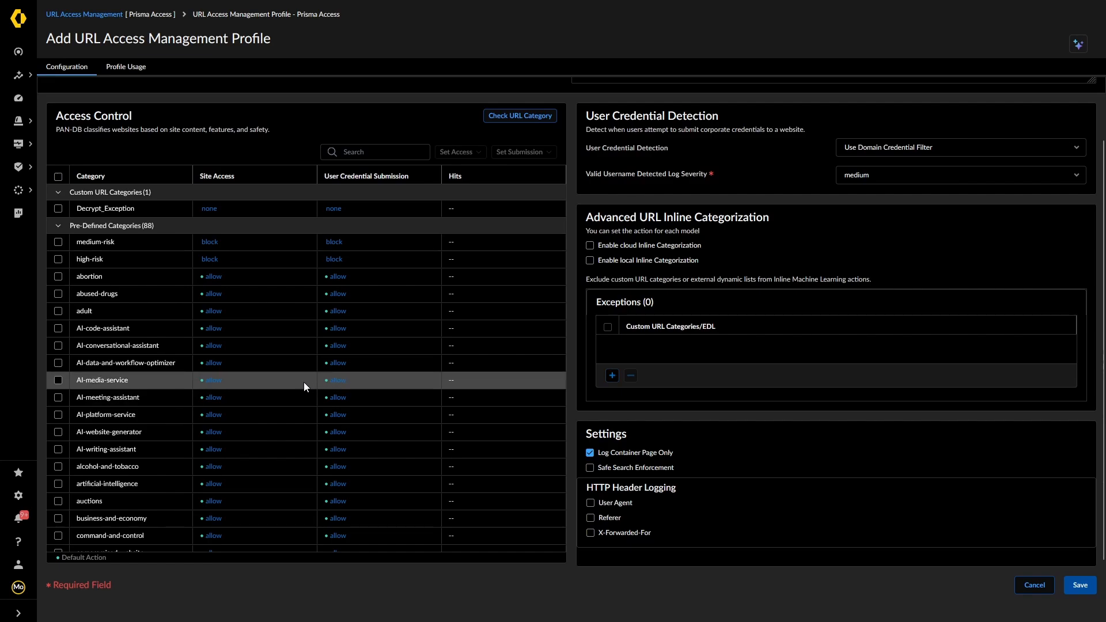
{"action": "scroll", "coordinate": [297, 380], "scroll_direction": "down", "scroll_amount": 2}
{"action": "scroll", "coordinate": [293, 383], "scroll_direction": "down", "scroll_amount": 9}
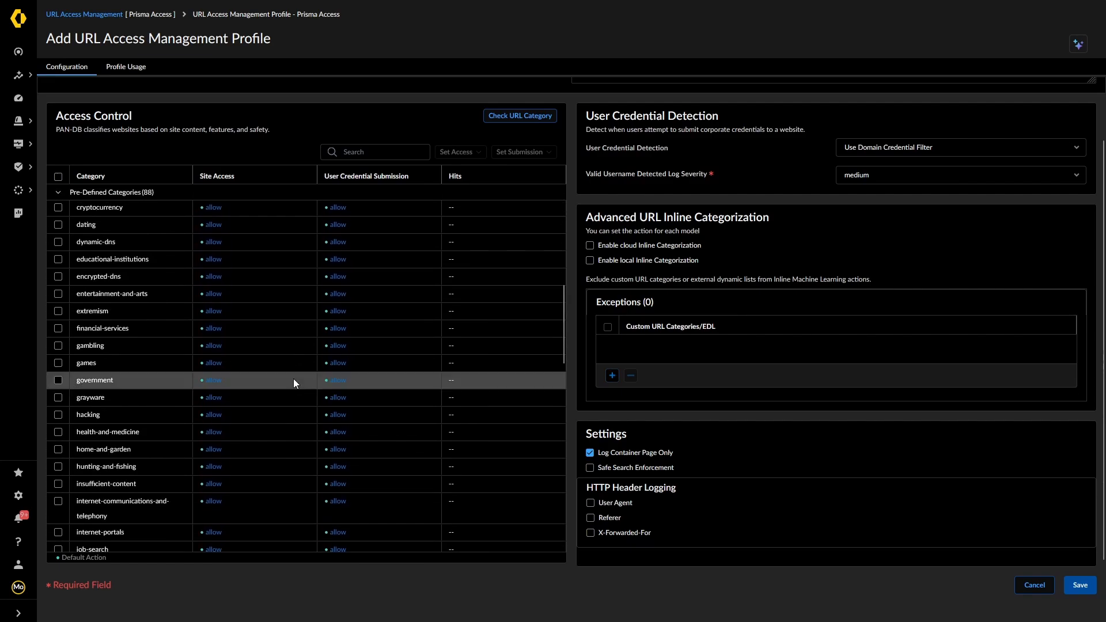
{"action": "scroll", "coordinate": [292, 379], "scroll_direction": "up", "scroll_amount": 8}
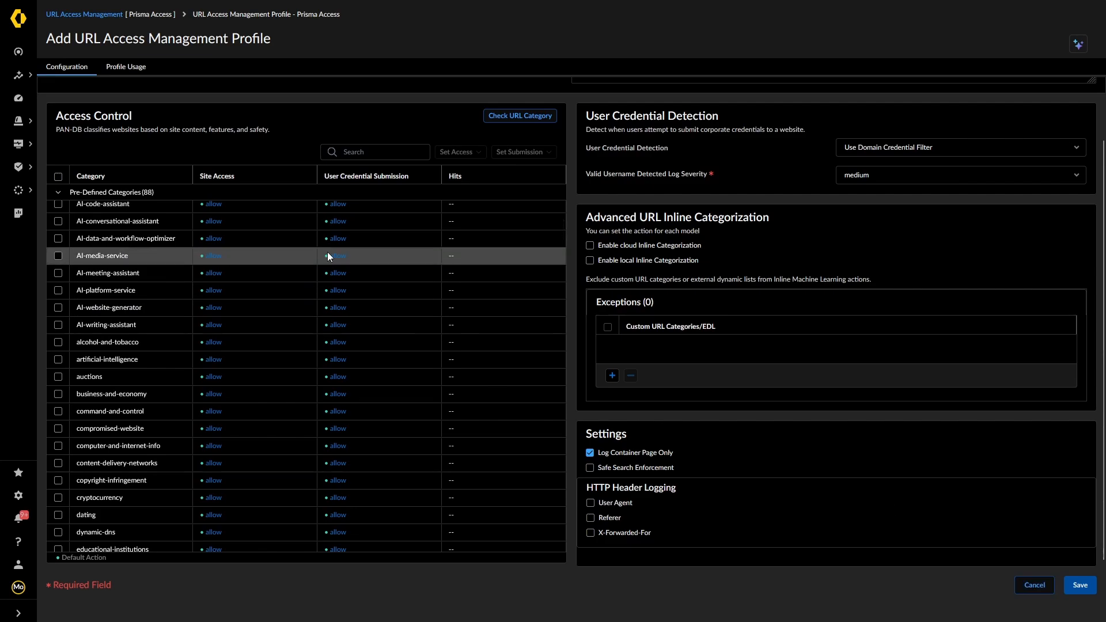
Try the Profile Usage tab, decline the save alert, and return to the TEST URL Filtering configuration
{"action": "left_click", "coordinate": [123, 66]}
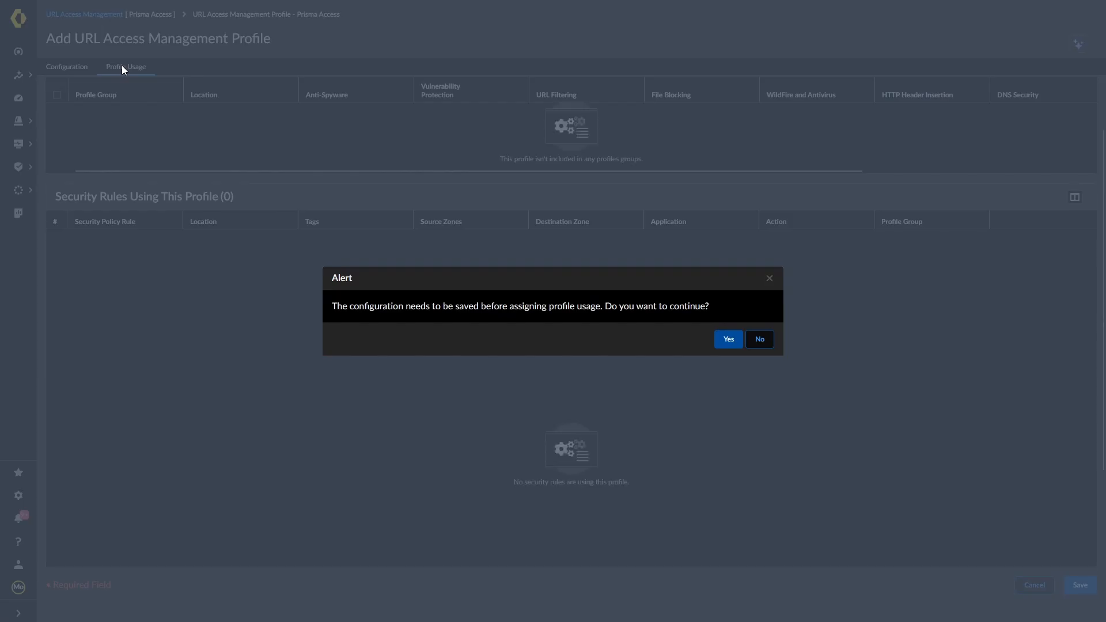
{"action": "left_click", "coordinate": [759, 340]}
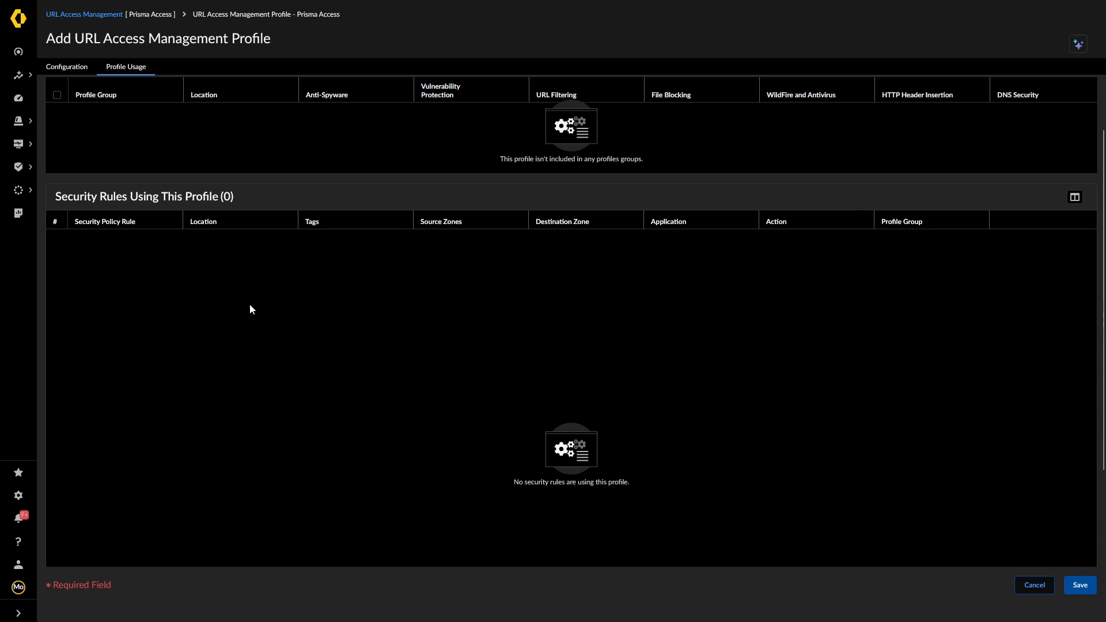
{"action": "left_click", "coordinate": [72, 67]}
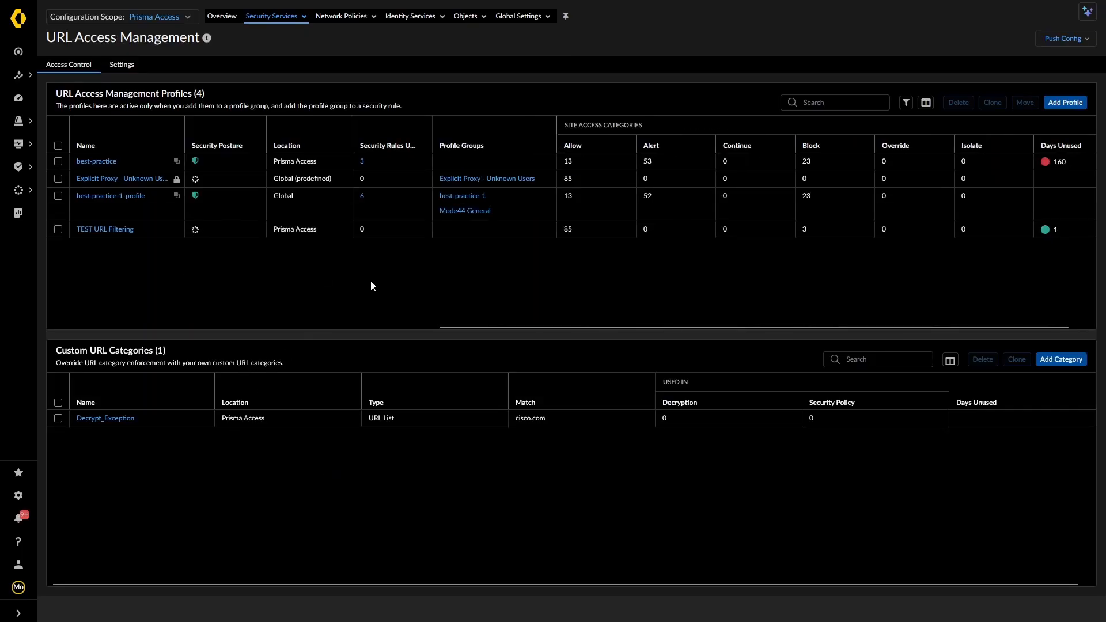
{"action": "left_click", "coordinate": [105, 196]}
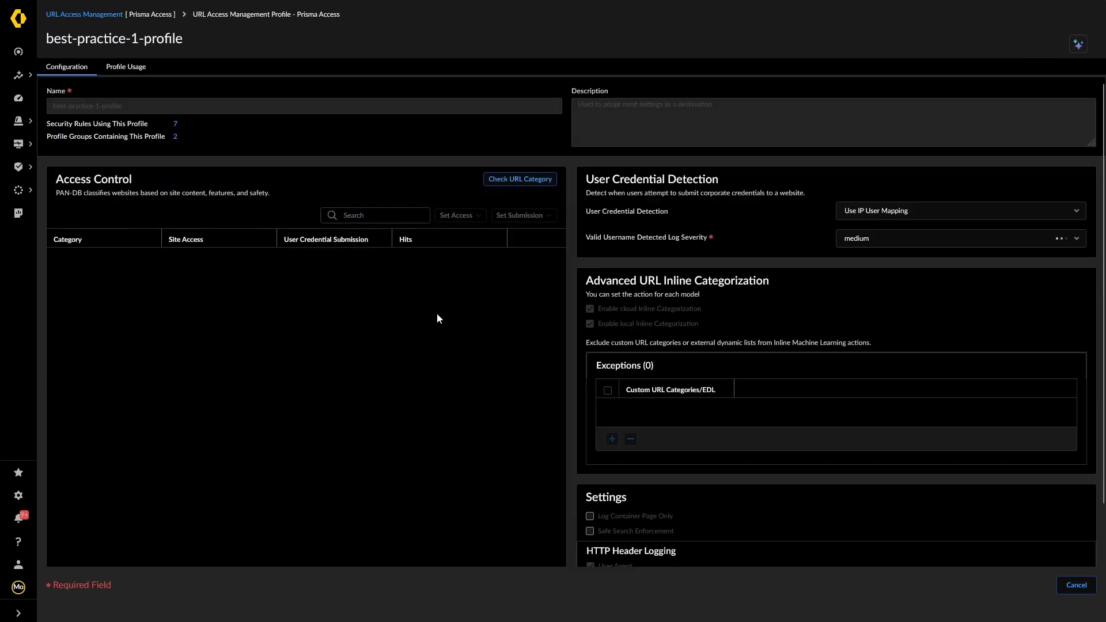
{"action": "scroll", "coordinate": [490, 374], "scroll_direction": "down", "scroll_amount": 3}
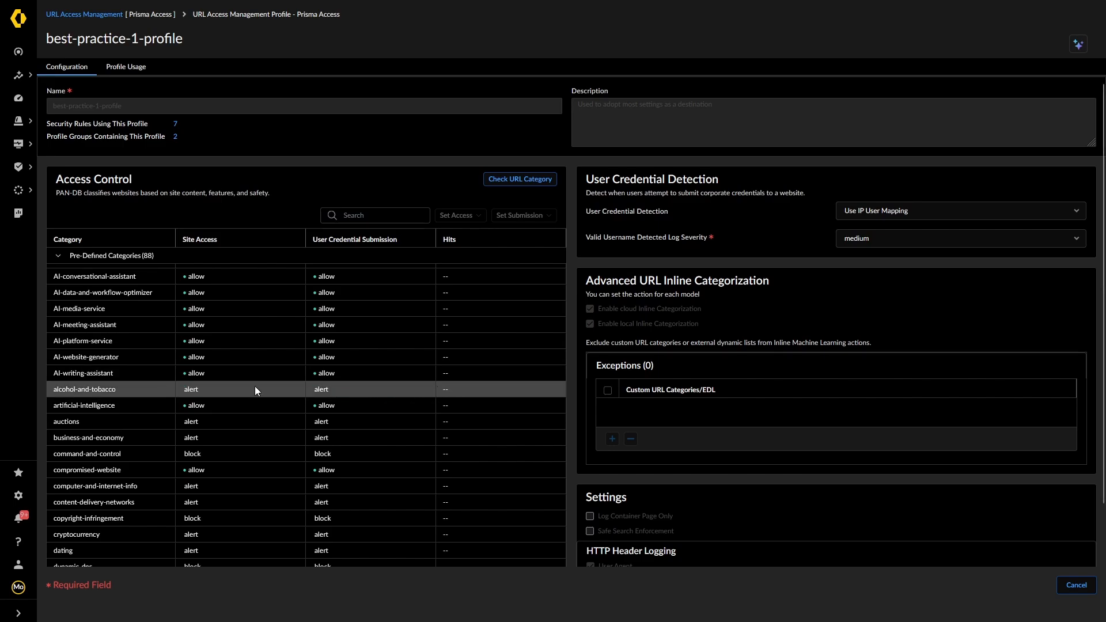
{"action": "scroll", "coordinate": [255, 386], "scroll_direction": "down", "scroll_amount": 1}
{"action": "scroll", "coordinate": [255, 386], "scroll_direction": "down", "scroll_amount": 3}
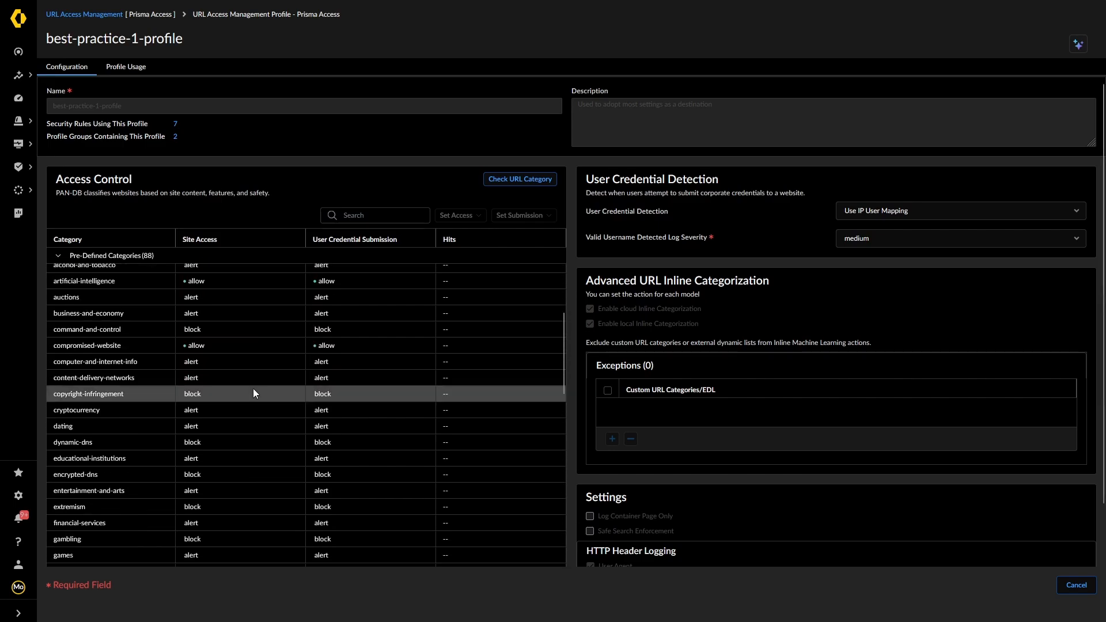
{"action": "scroll", "coordinate": [250, 392], "scroll_direction": "up", "scroll_amount": 1}
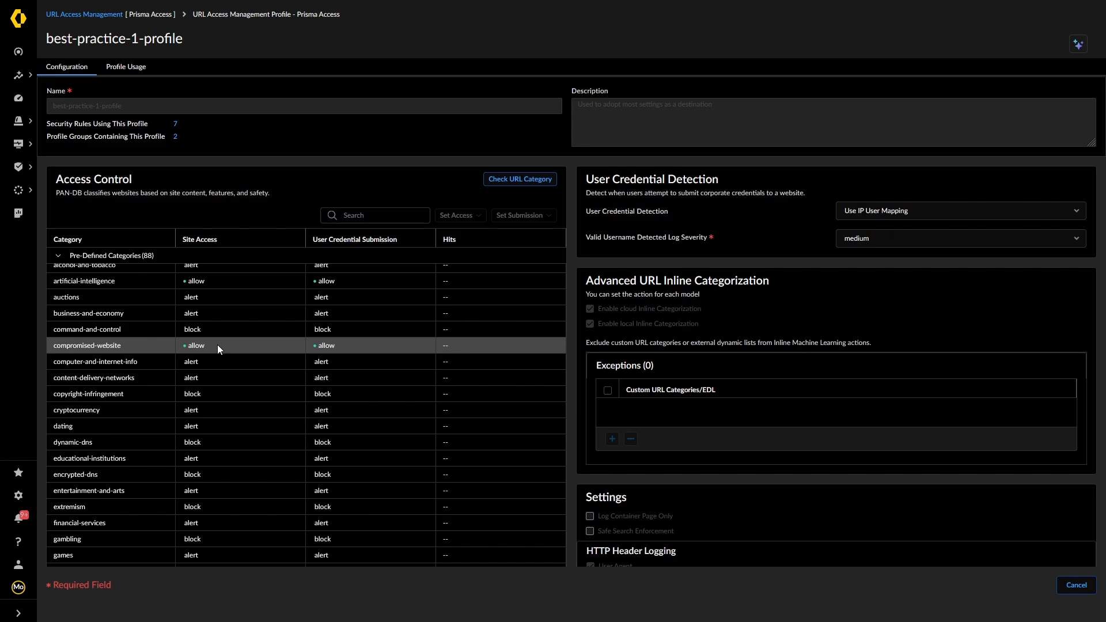
{"action": "scroll", "coordinate": [196, 326], "scroll_direction": "up", "scroll_amount": 2}
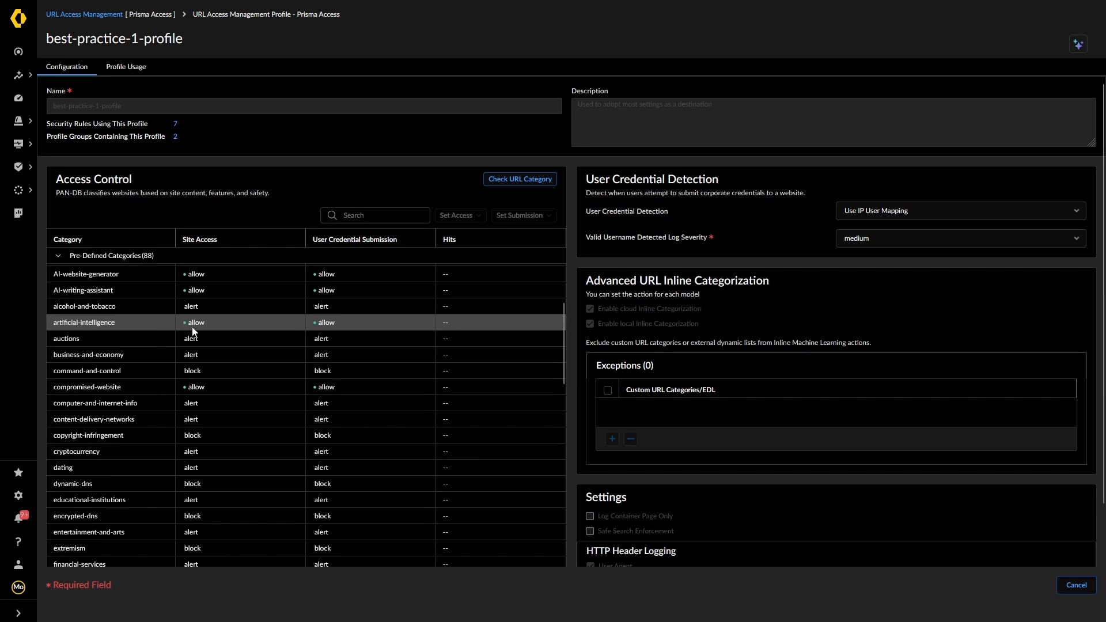
{"action": "scroll", "coordinate": [196, 327], "scroll_direction": "up", "scroll_amount": 6}
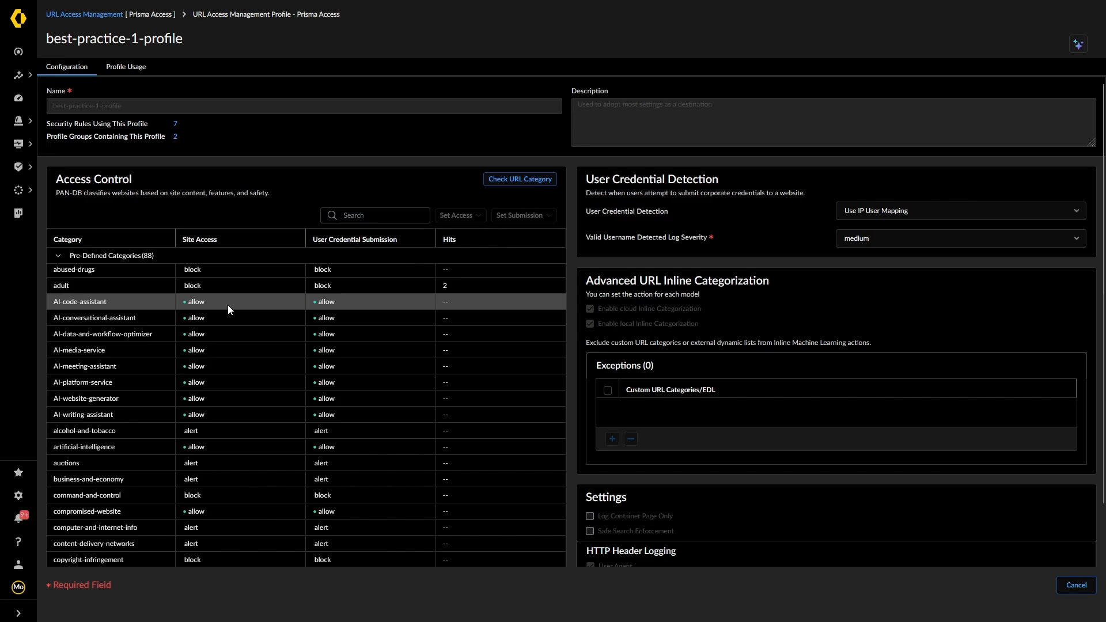
{"action": "scroll", "coordinate": [226, 306], "scroll_direction": "down", "scroll_amount": 3}
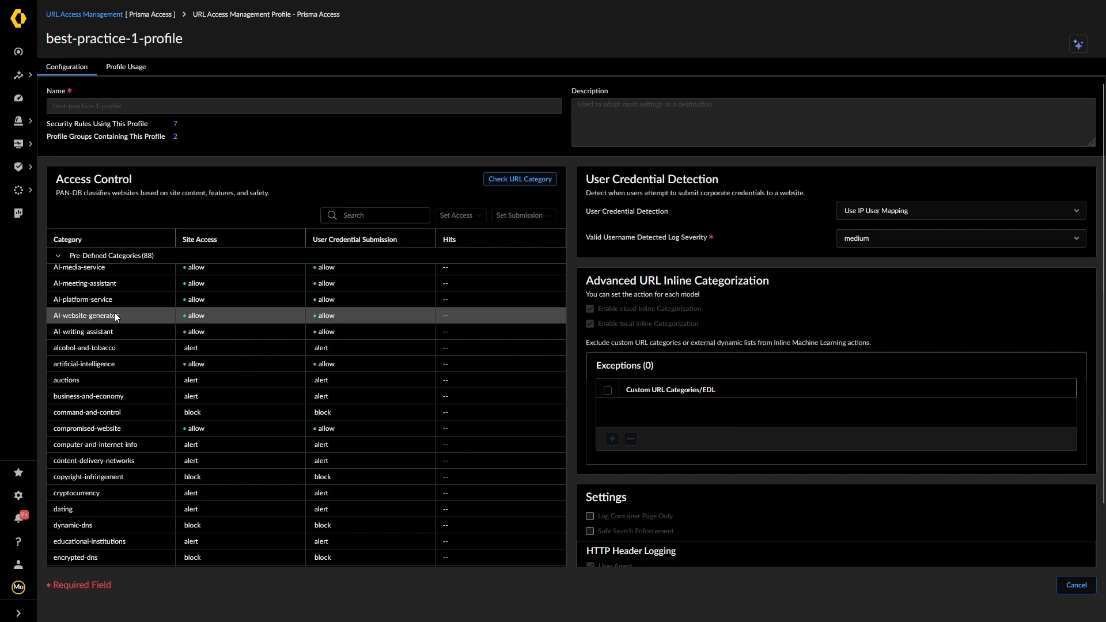
{"action": "scroll", "coordinate": [115, 312], "scroll_direction": "up", "scroll_amount": 1}
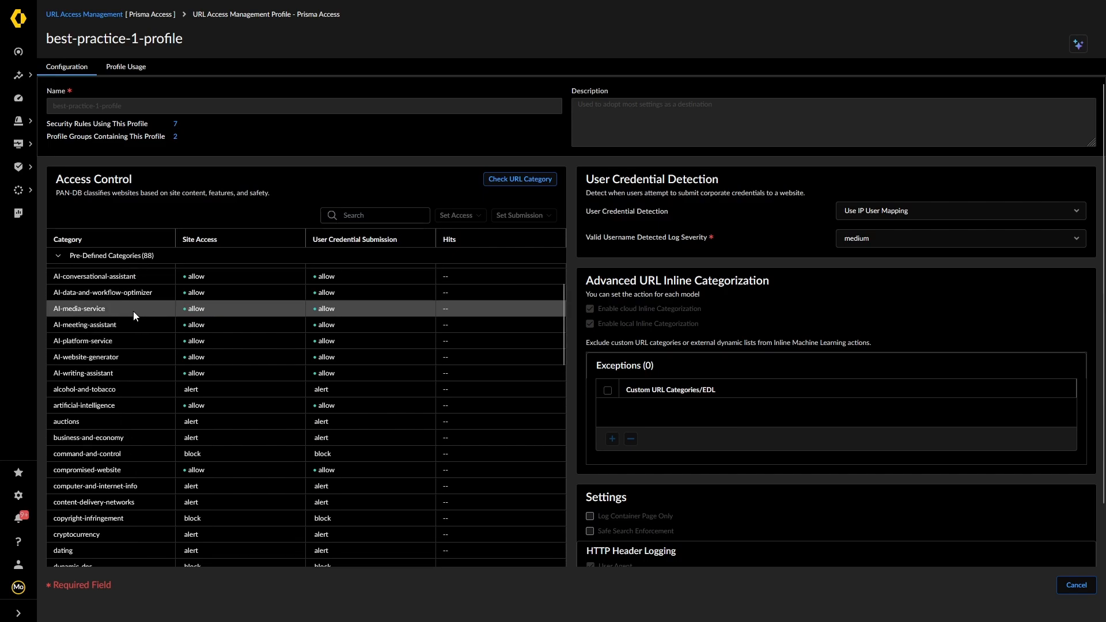
{"action": "scroll", "coordinate": [220, 323], "scroll_direction": "down", "scroll_amount": 2}
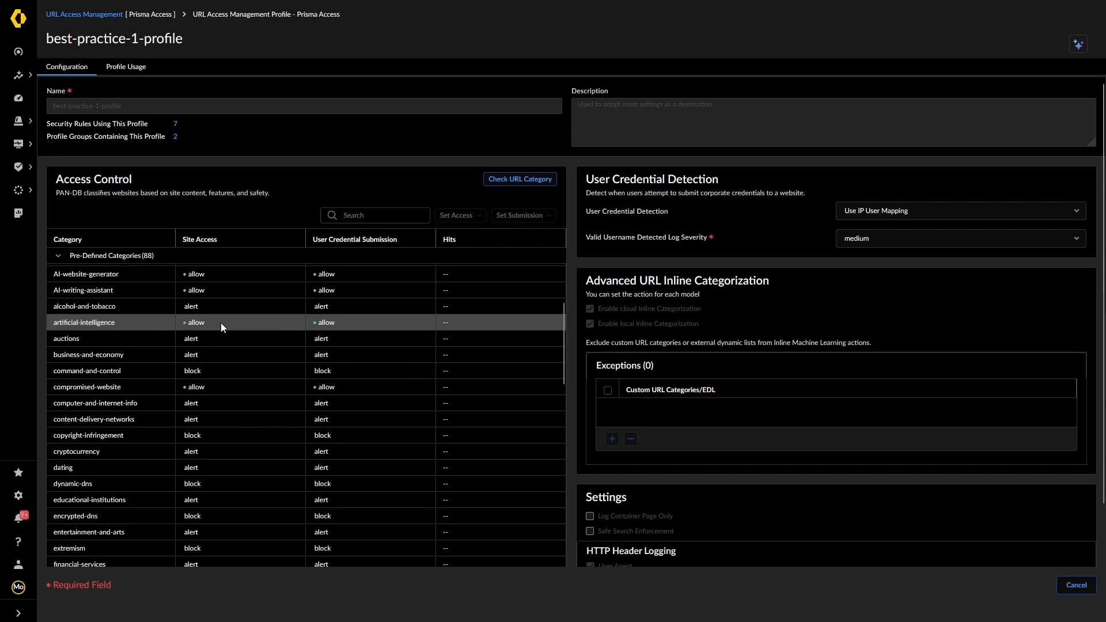
{"action": "scroll", "coordinate": [213, 326], "scroll_direction": "down", "scroll_amount": 1}
{"action": "scroll", "coordinate": [193, 361], "scroll_direction": "down", "scroll_amount": 3}
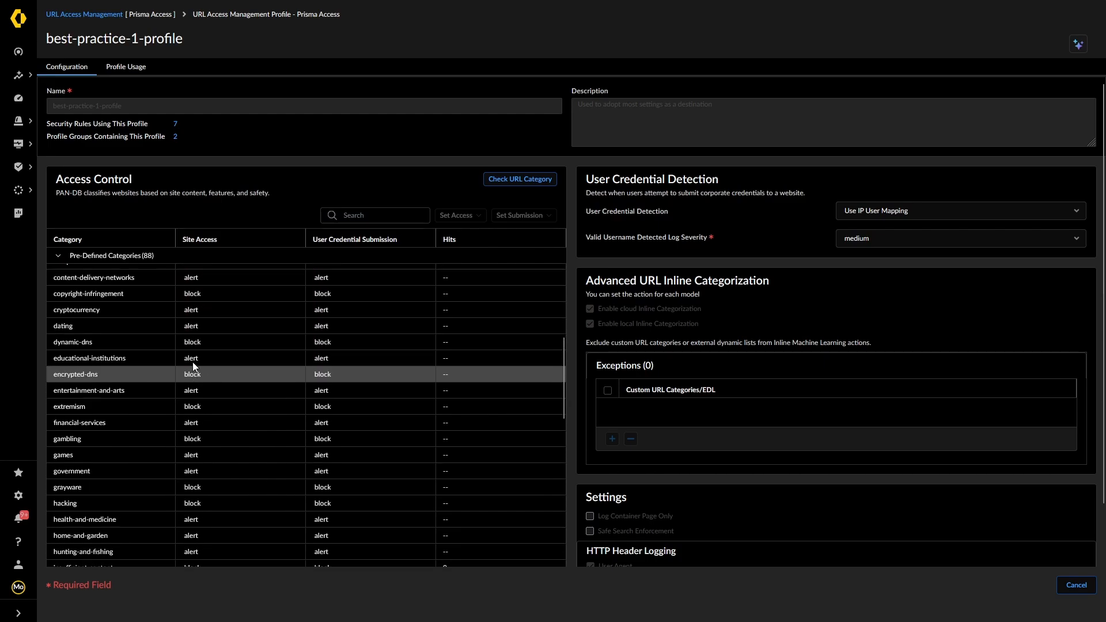
{"action": "scroll", "coordinate": [192, 362], "scroll_direction": "down", "scroll_amount": 7}
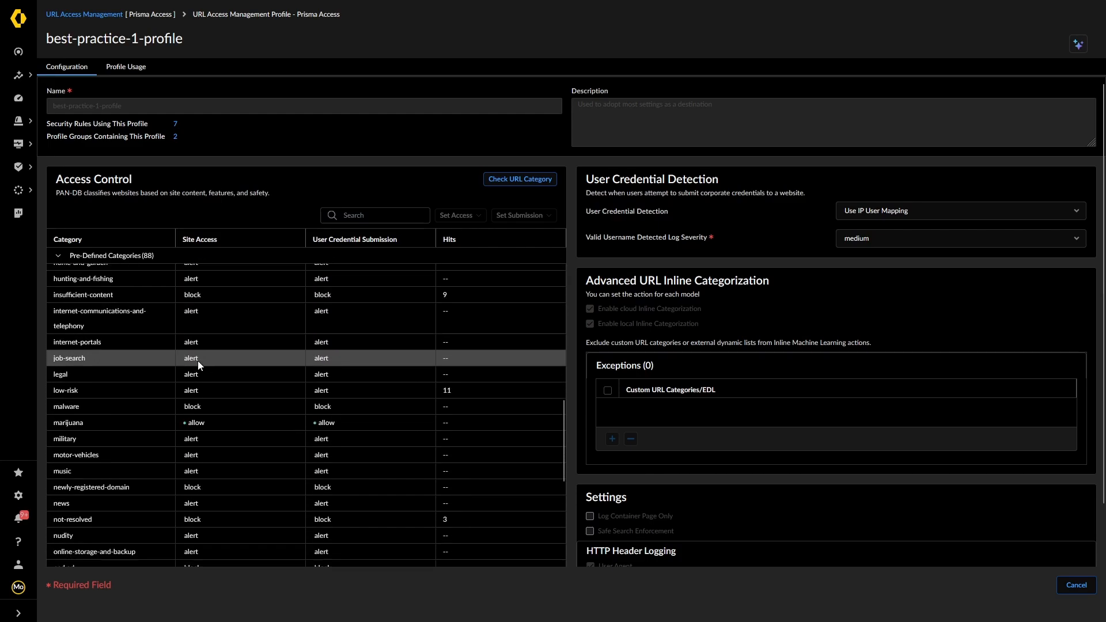
{"action": "scroll", "coordinate": [212, 422], "scroll_direction": "down", "scroll_amount": 8}
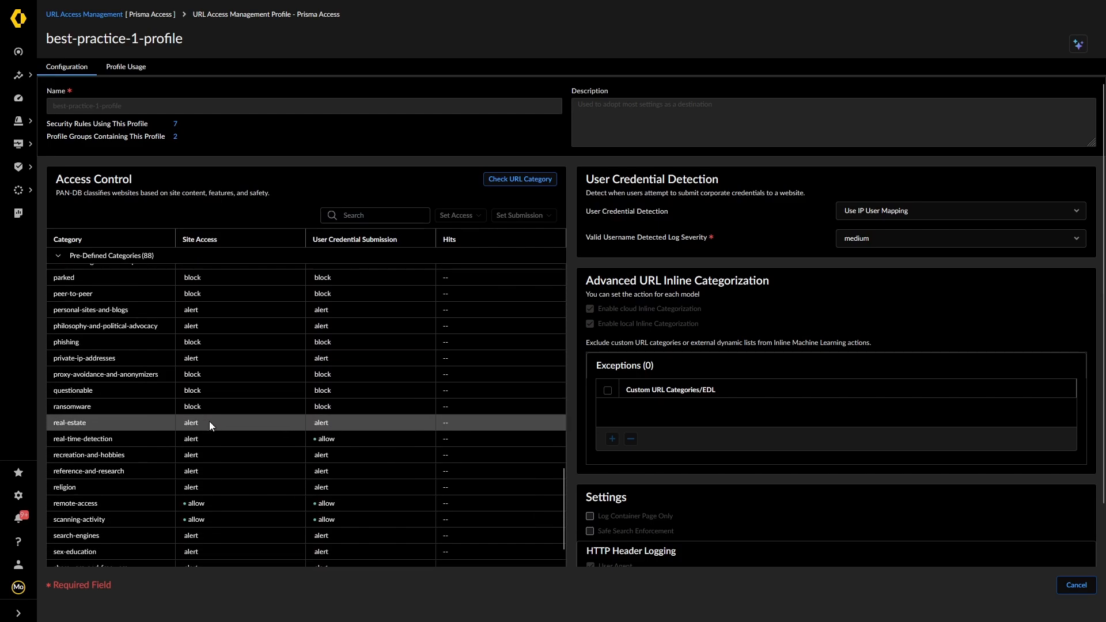
{"action": "scroll", "coordinate": [209, 431], "scroll_direction": "down", "scroll_amount": 2}
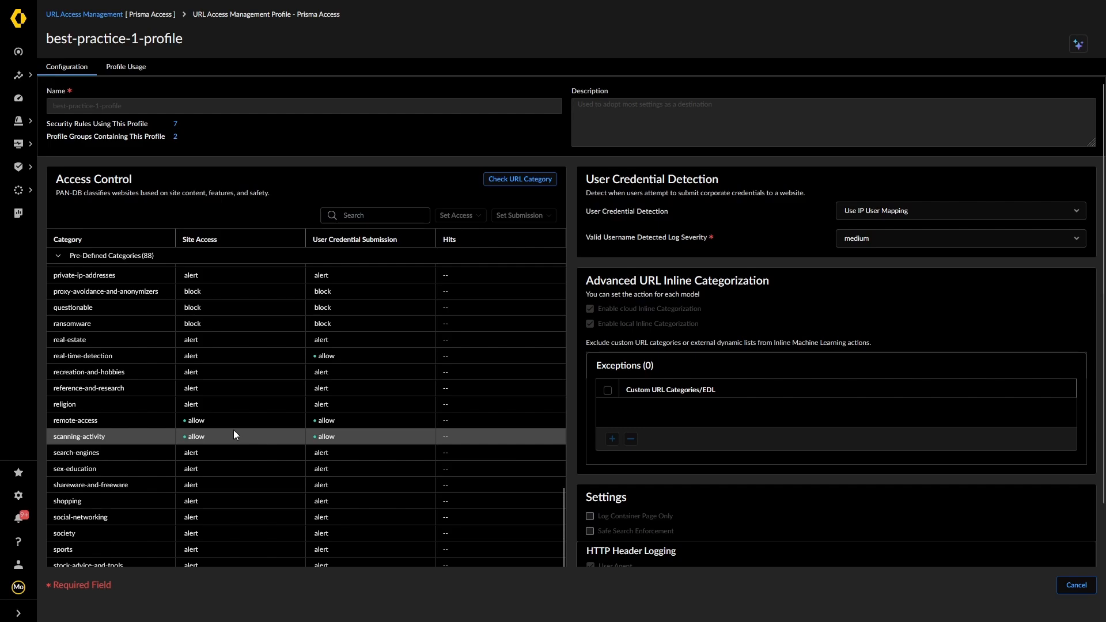
{"action": "scroll", "coordinate": [233, 430], "scroll_direction": "down", "scroll_amount": 4}
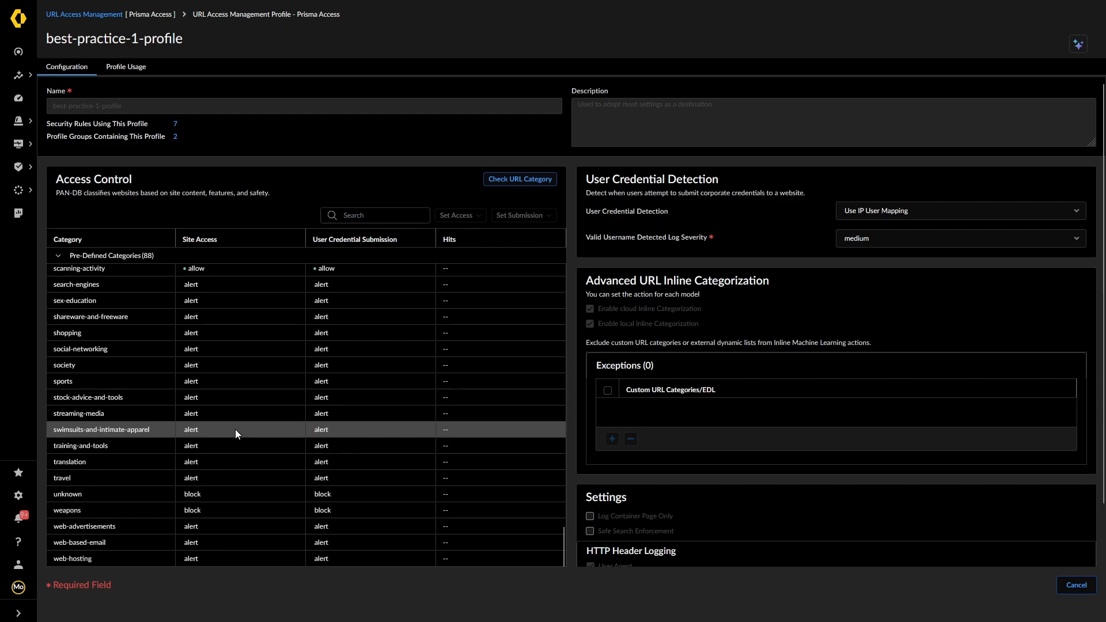
{"action": "scroll", "coordinate": [235, 430], "scroll_direction": "up", "scroll_amount": 12}
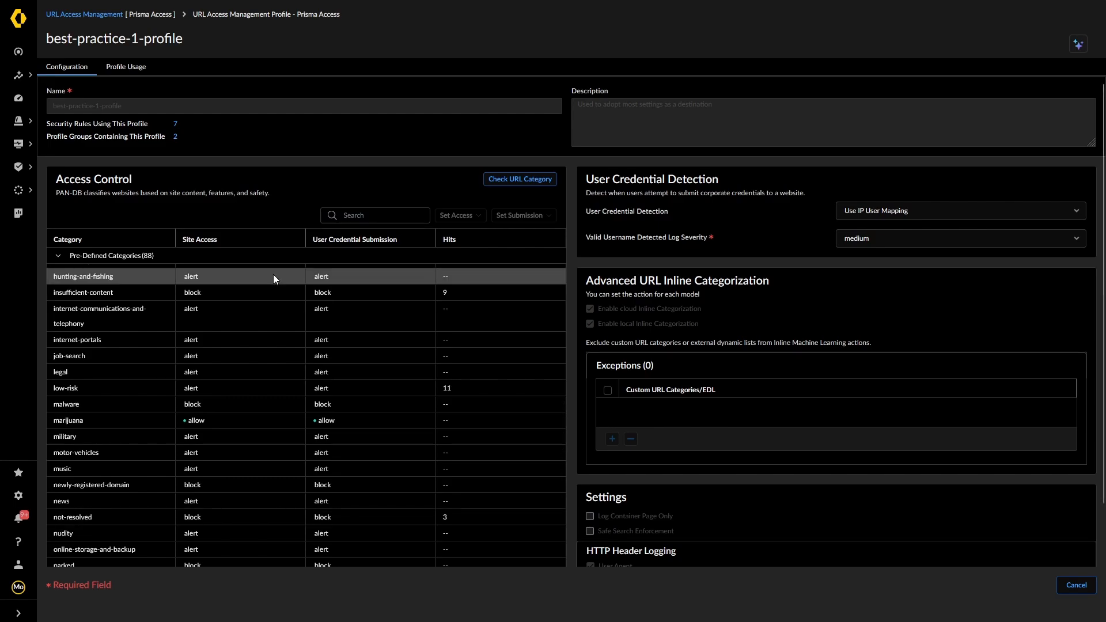
Check best-practice-1-profile's usage, then cancel out to the File Blocking profiles page
{"action": "left_click", "coordinate": [175, 125]}
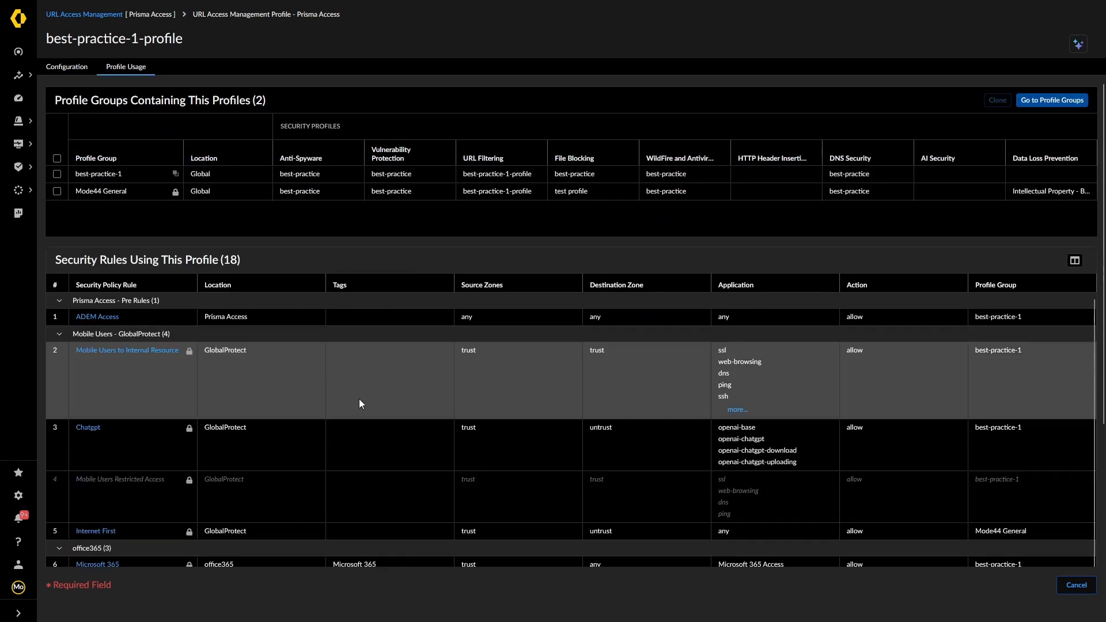
{"action": "left_click", "coordinate": [1076, 584]}
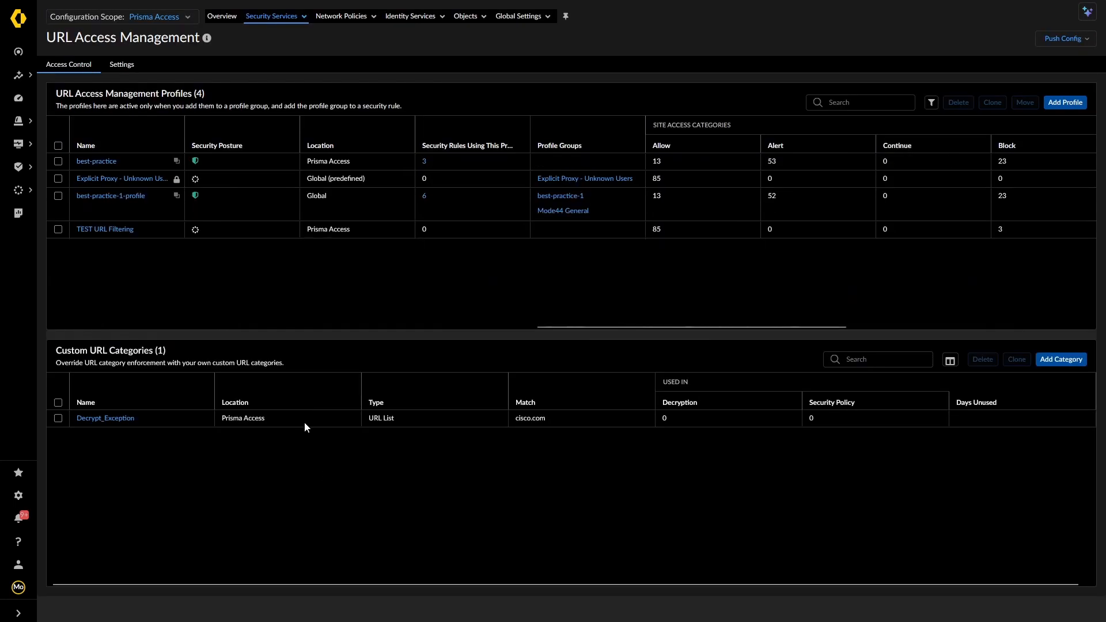
{"action": "left_click", "coordinate": [277, 22]}
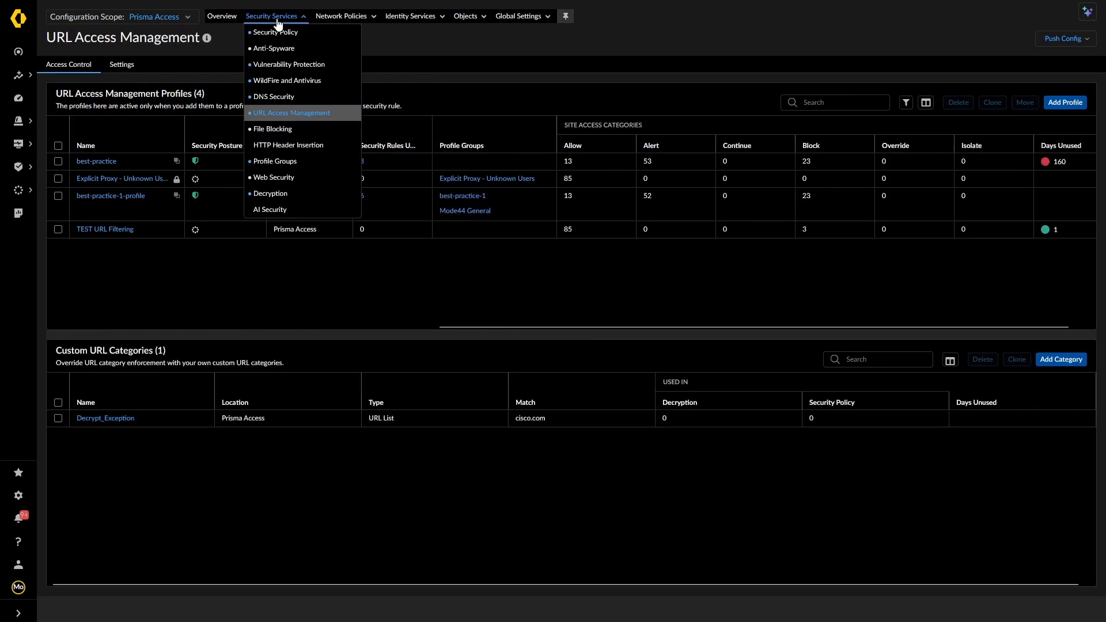
{"action": "left_click", "coordinate": [275, 129]}
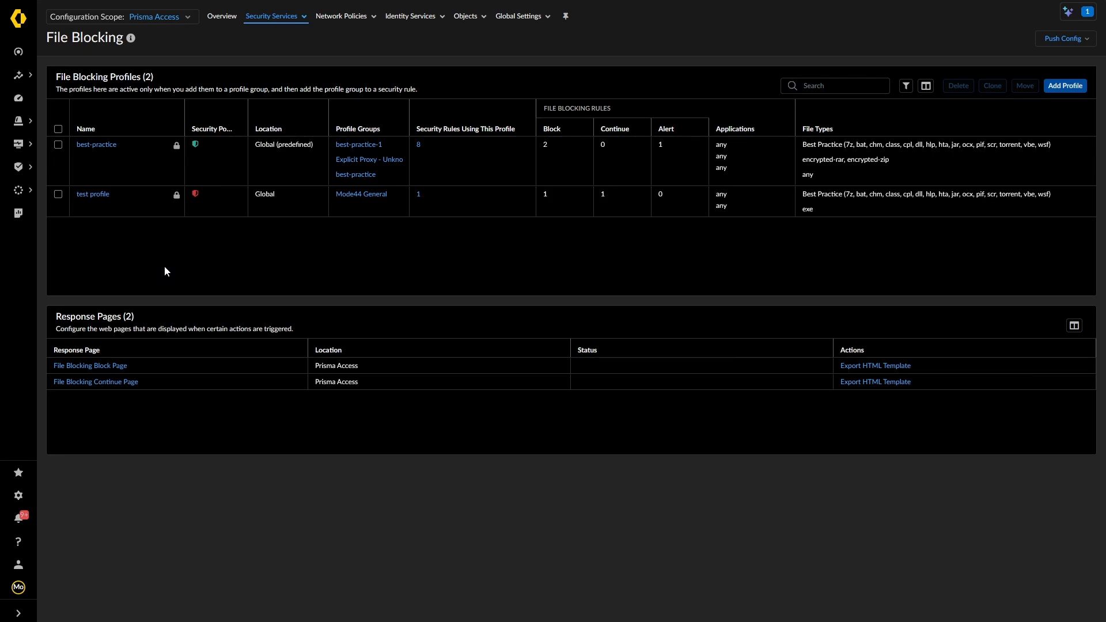
Open the test profile and its Best Practice block rule to view the targeted file types
{"action": "left_click", "coordinate": [85, 194]}
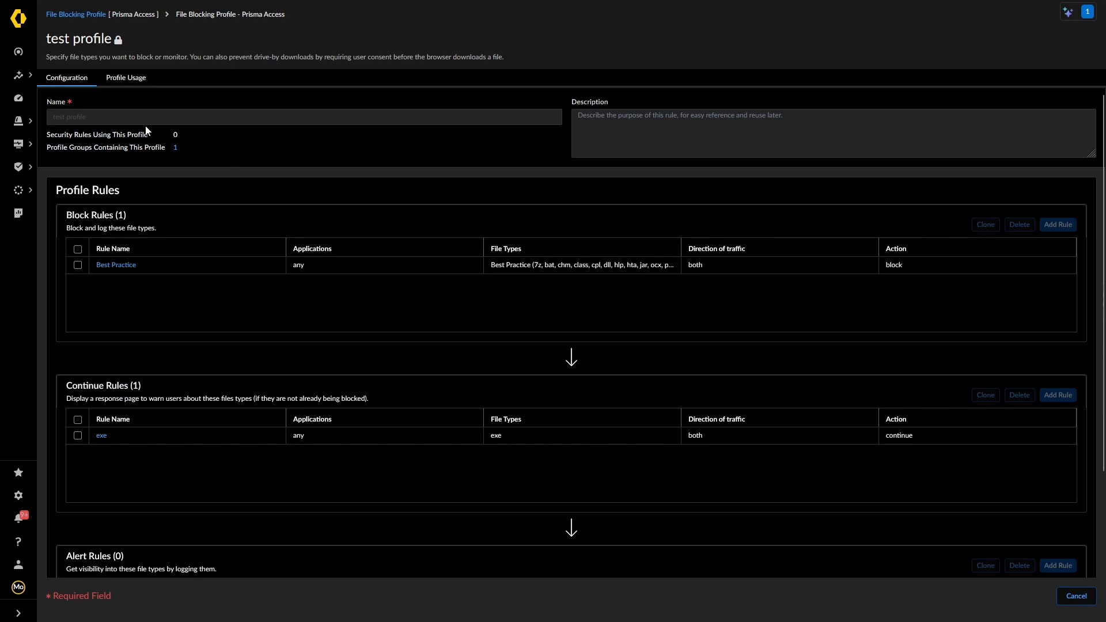
{"action": "scroll", "coordinate": [360, 216], "scroll_direction": "down", "scroll_amount": 1}
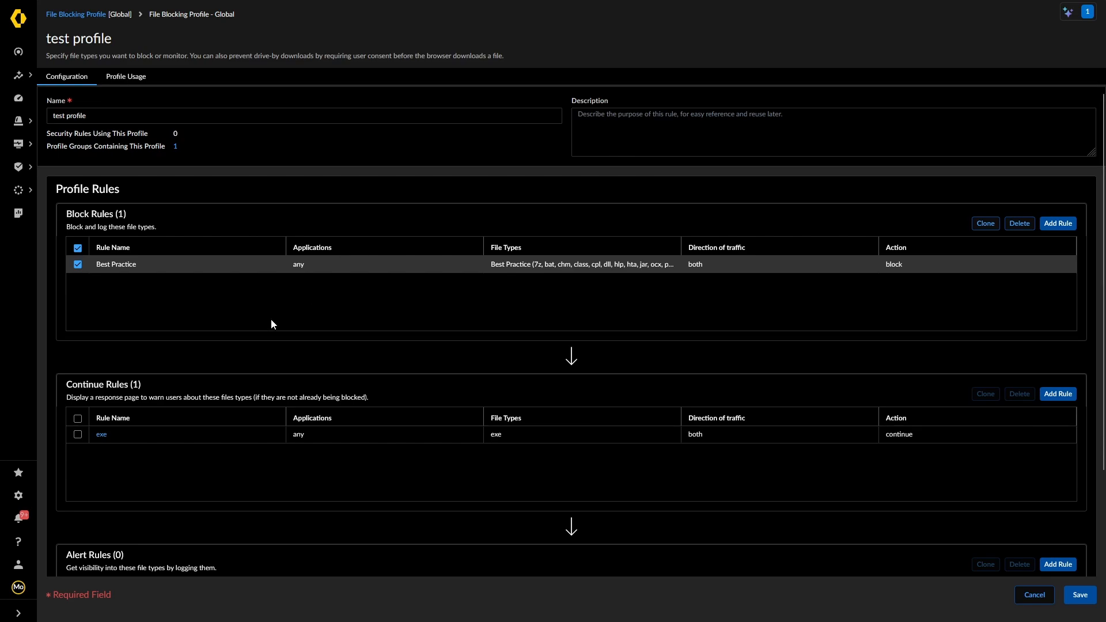
{"action": "left_click", "coordinate": [118, 264]}
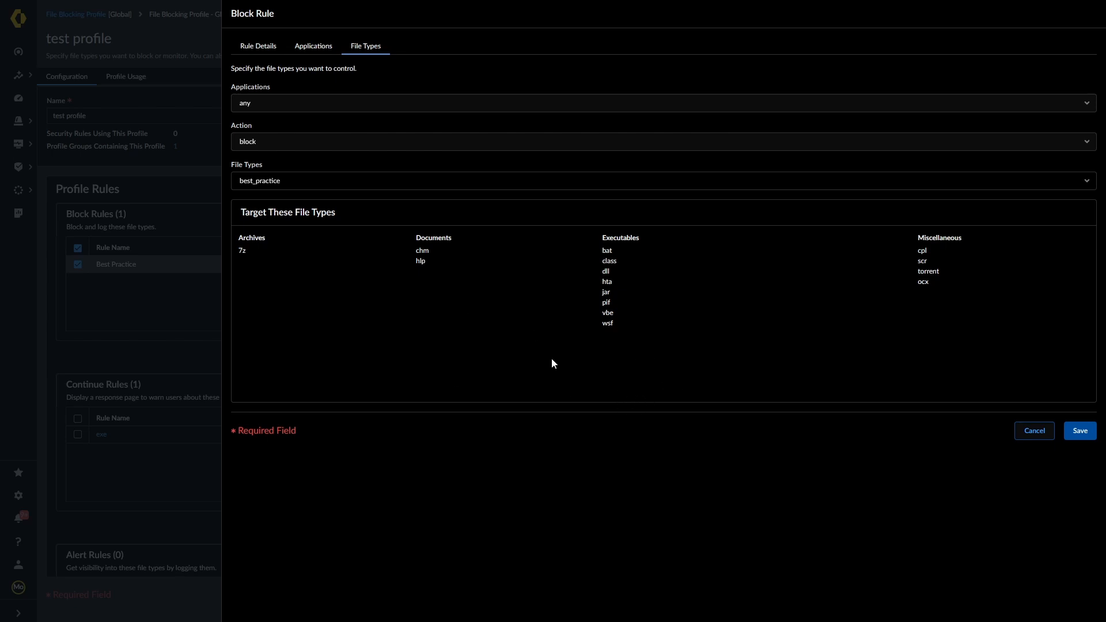
Try the Any, Best Practice and Manual Select file-type options on the block rule
{"action": "left_click", "coordinate": [1089, 184]}
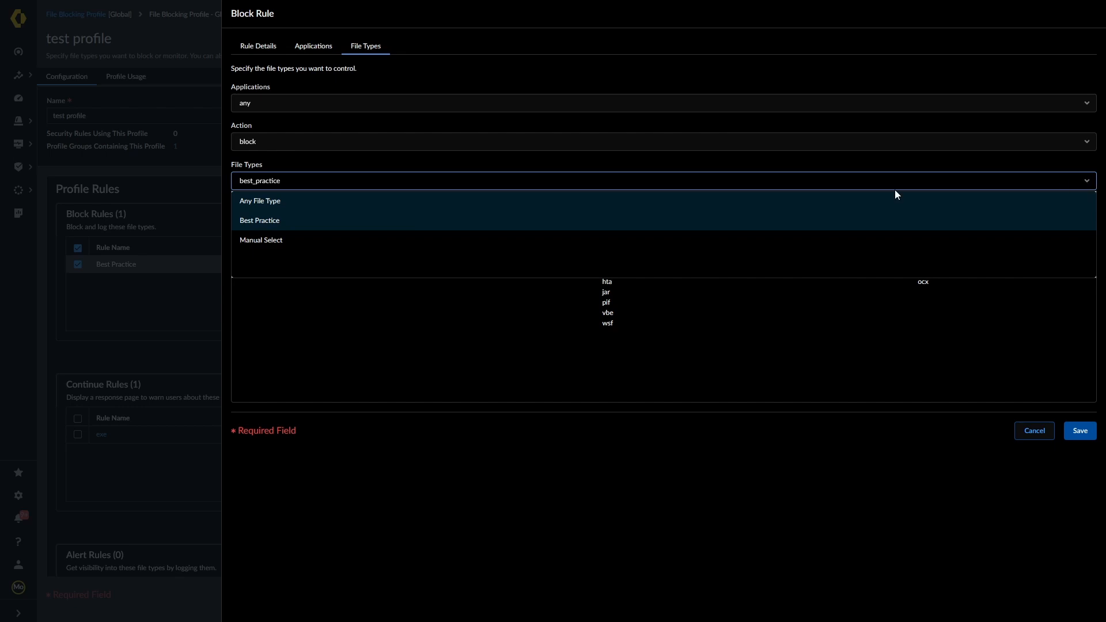
{"action": "left_click", "coordinate": [279, 203]}
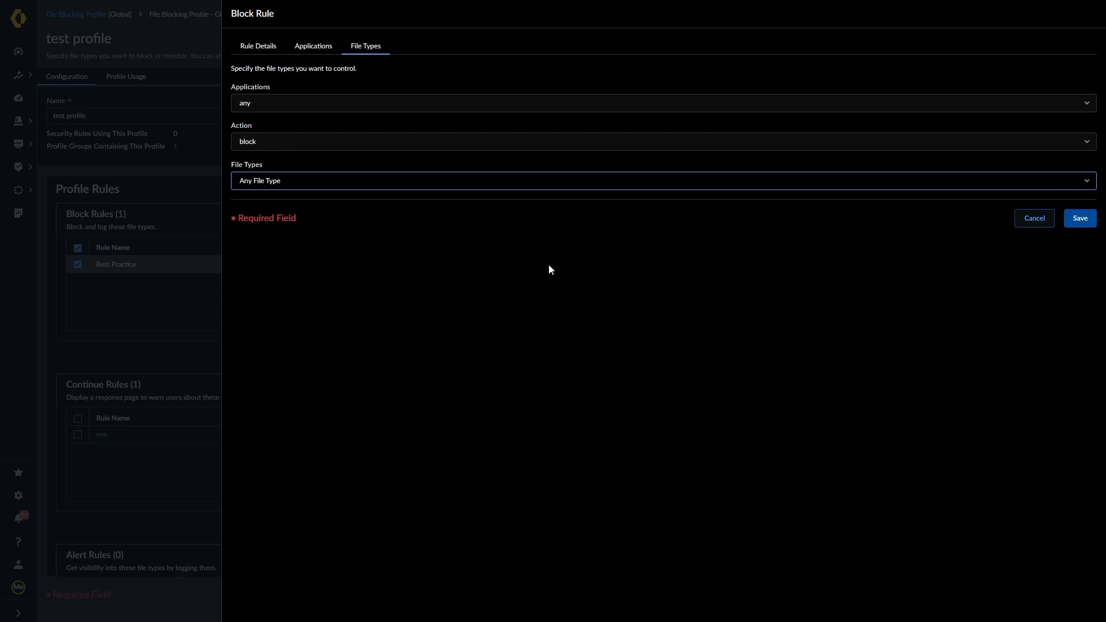
{"action": "left_click", "coordinate": [1088, 182]}
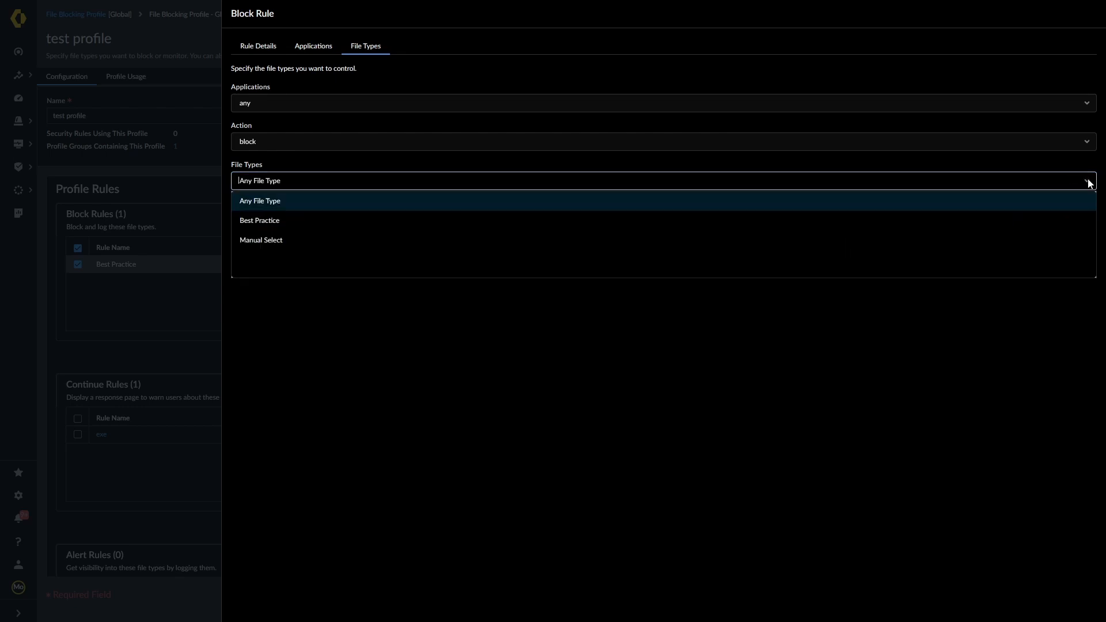
{"action": "left_click", "coordinate": [244, 222]}
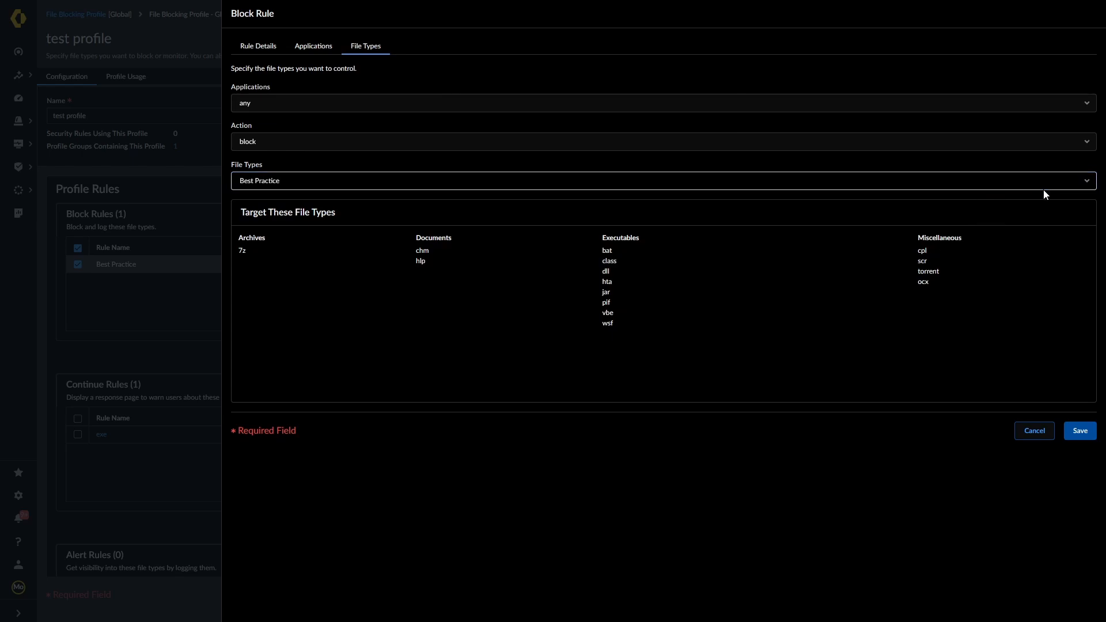
{"action": "left_click", "coordinate": [1081, 182]}
{"action": "left_click", "coordinate": [260, 243]}
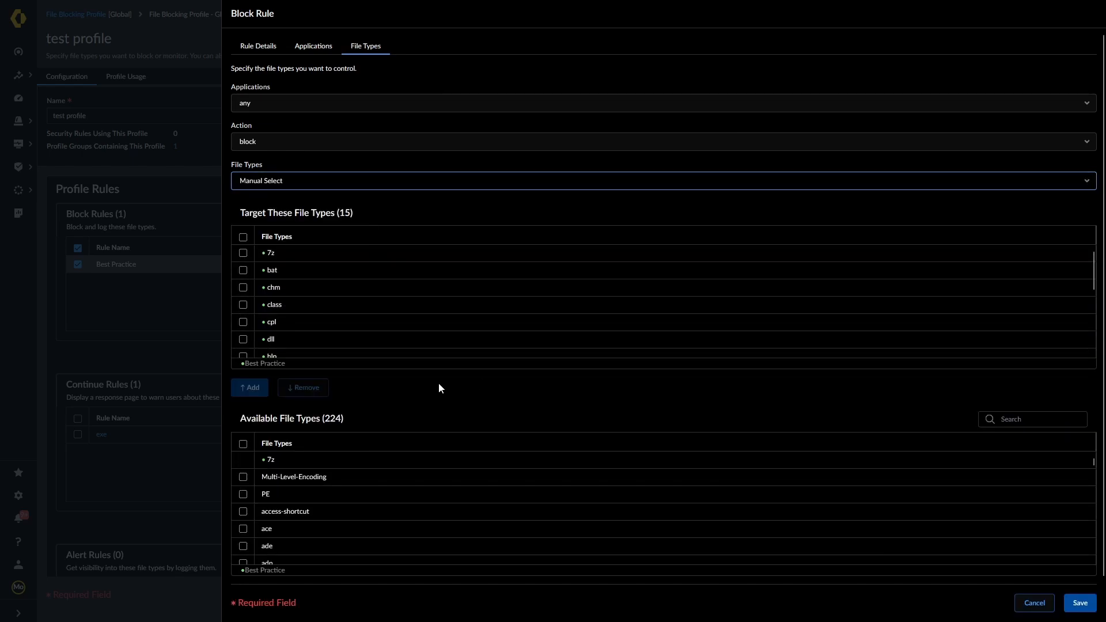
{"action": "scroll", "coordinate": [351, 294], "scroll_direction": "down", "scroll_amount": 3}
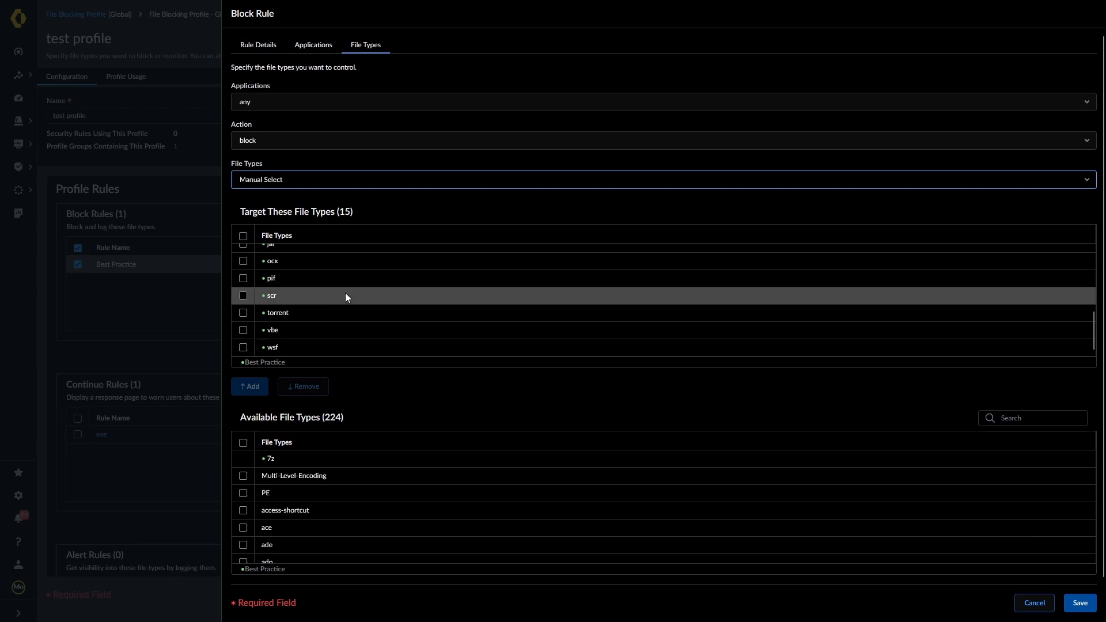
{"action": "scroll", "coordinate": [317, 285], "scroll_direction": "up", "scroll_amount": 3}
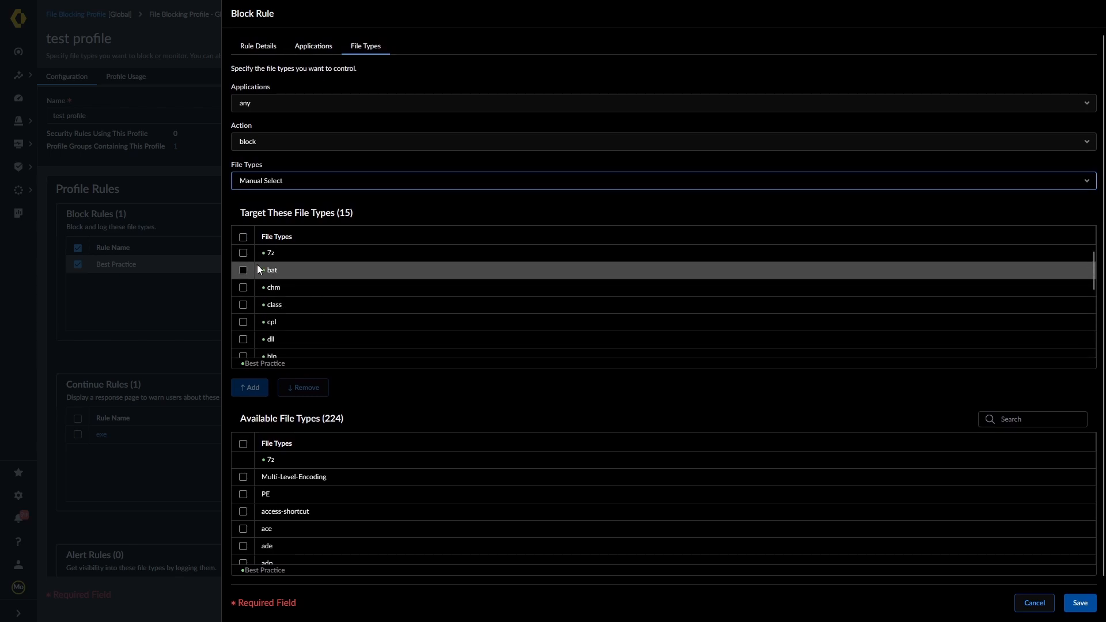
Add PE to the targeted file types, then cancel to discard the rule changes
{"action": "left_click", "coordinate": [243, 253]}
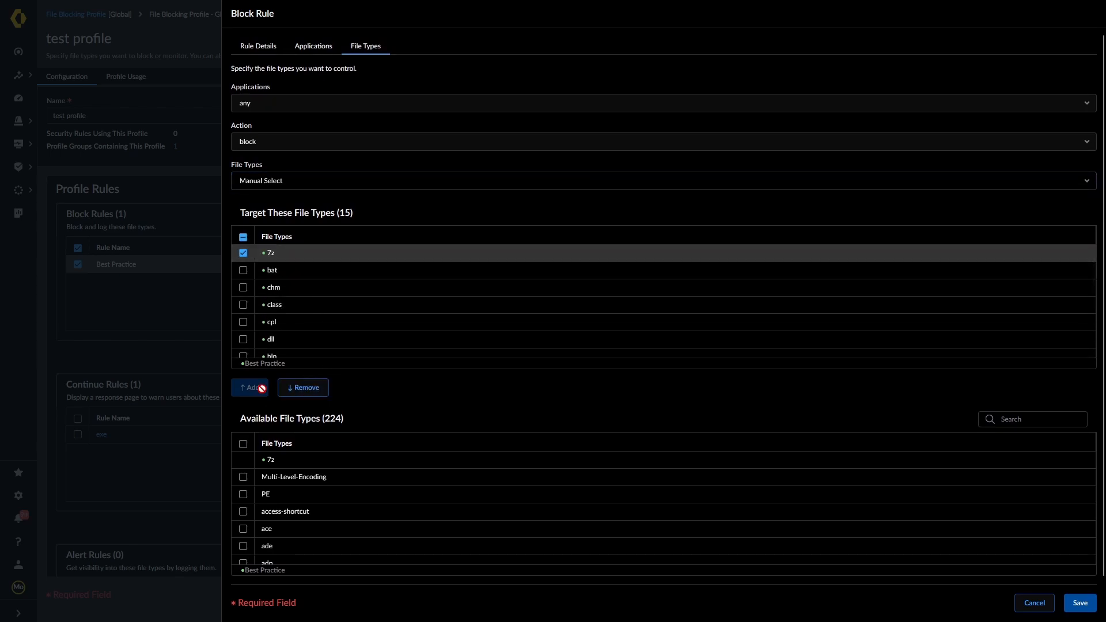
{"action": "left_click", "coordinate": [243, 253]}
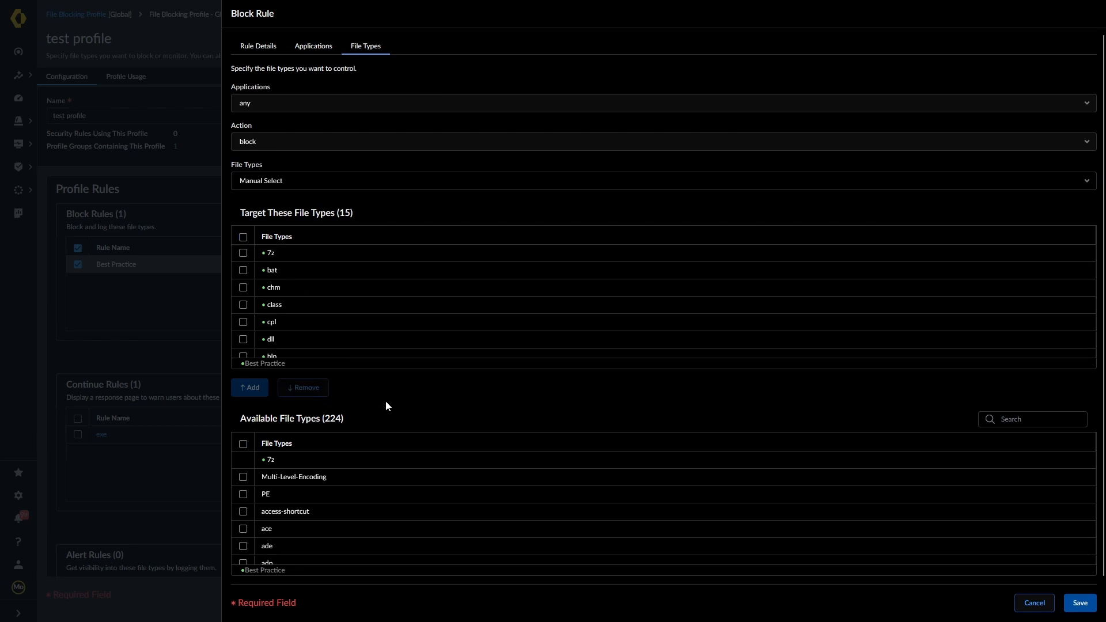
{"action": "scroll", "coordinate": [374, 486], "scroll_direction": "down", "scroll_amount": 5}
{"action": "scroll", "coordinate": [370, 490], "scroll_direction": "up", "scroll_amount": 3}
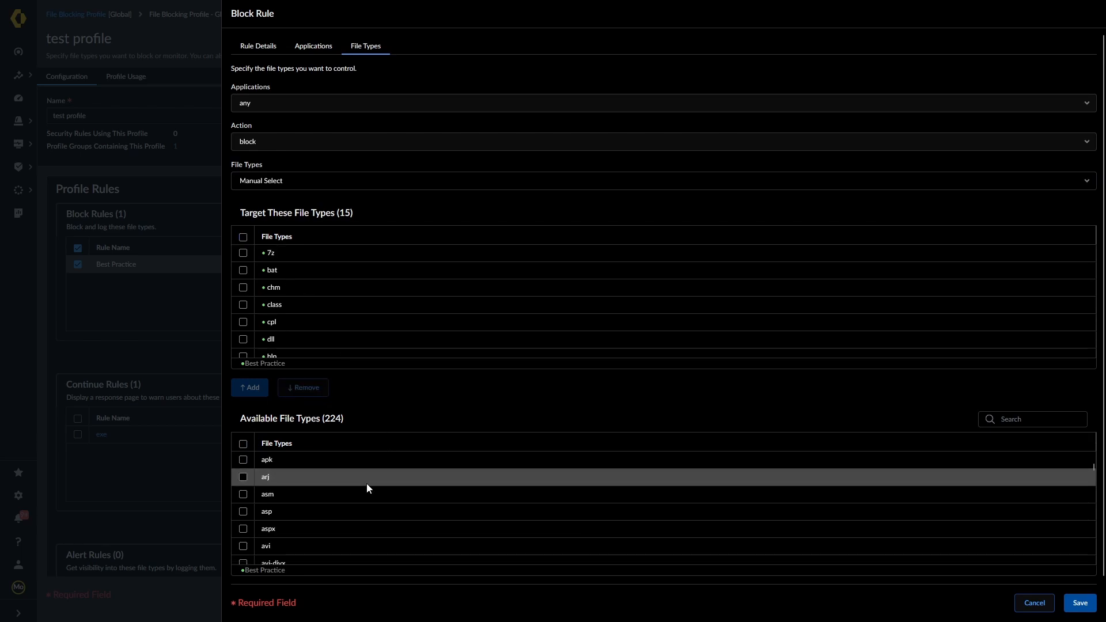
{"action": "scroll", "coordinate": [367, 487], "scroll_direction": "up", "scroll_amount": 3}
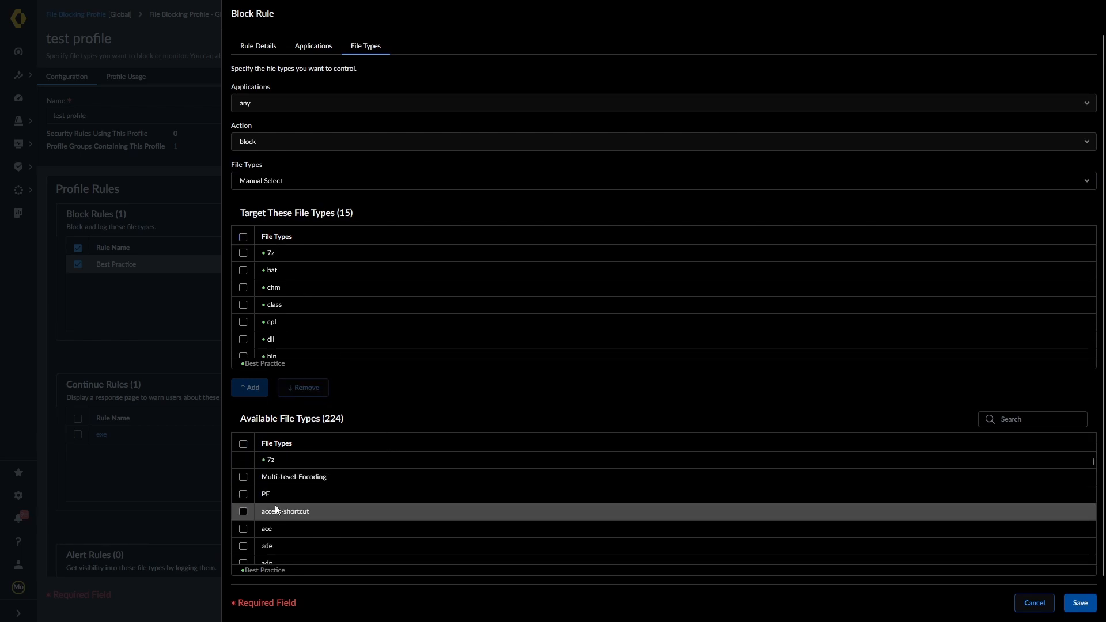
{"action": "left_click", "coordinate": [254, 493]}
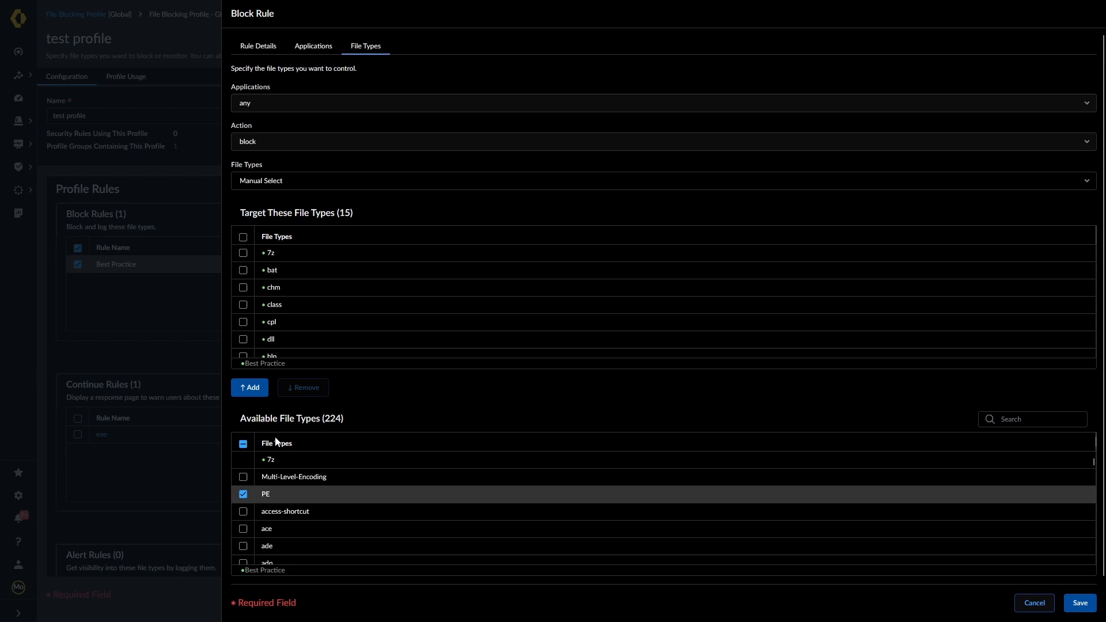
{"action": "left_click", "coordinate": [253, 387]}
{"action": "scroll", "coordinate": [388, 291], "scroll_direction": "down", "scroll_amount": 2}
{"action": "scroll", "coordinate": [387, 293], "scroll_direction": "down", "scroll_amount": 5}
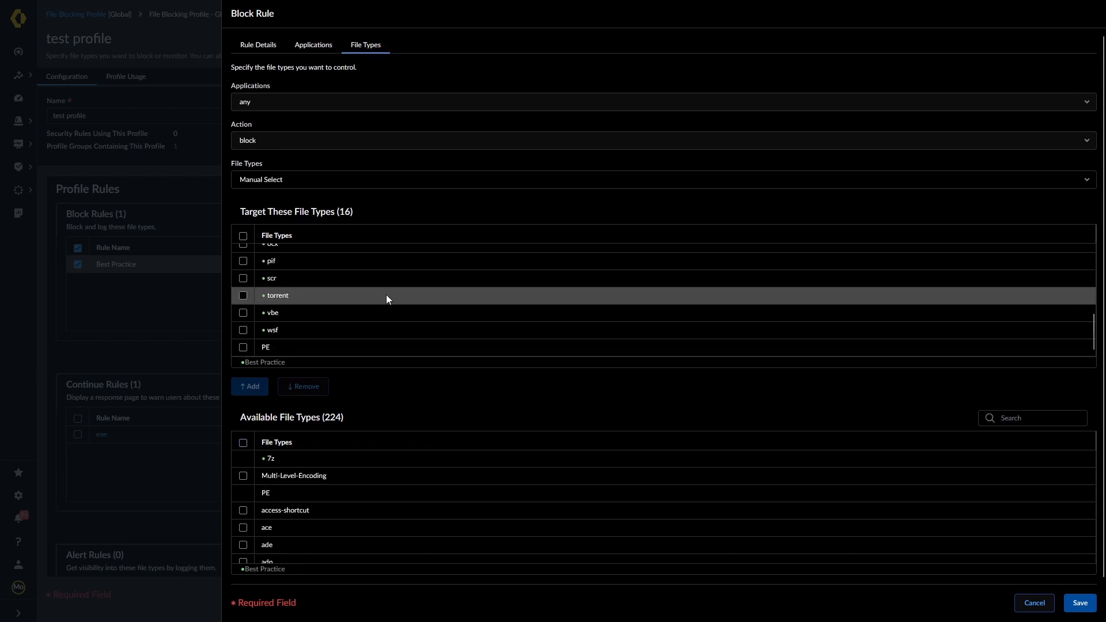
{"action": "scroll", "coordinate": [326, 319], "scroll_direction": "up", "scroll_amount": 7}
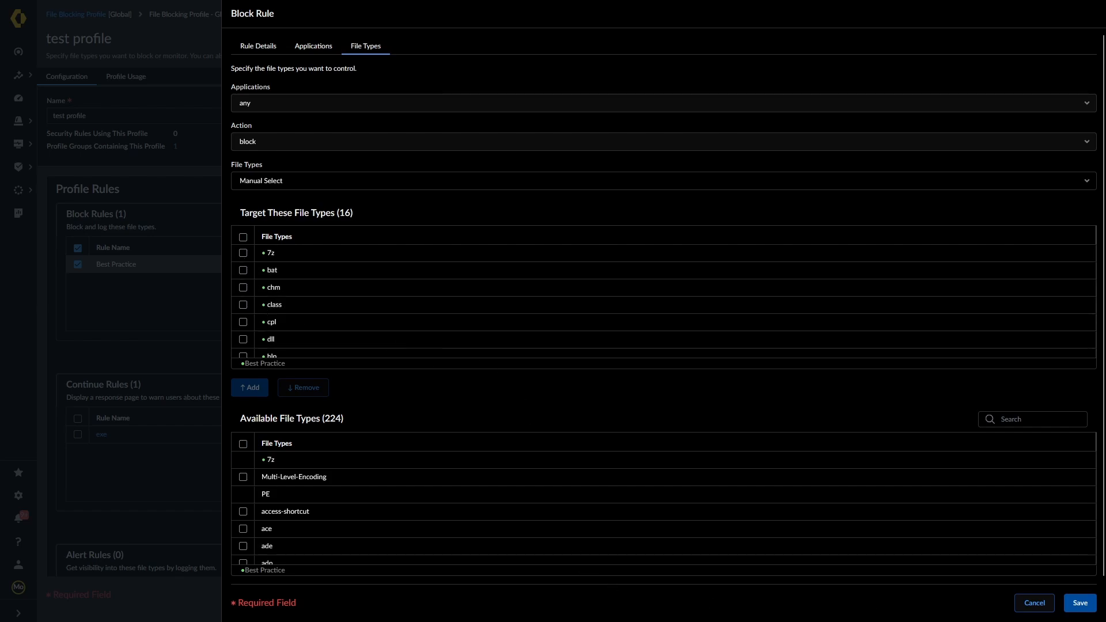
{"action": "left_click", "coordinate": [1032, 606]}
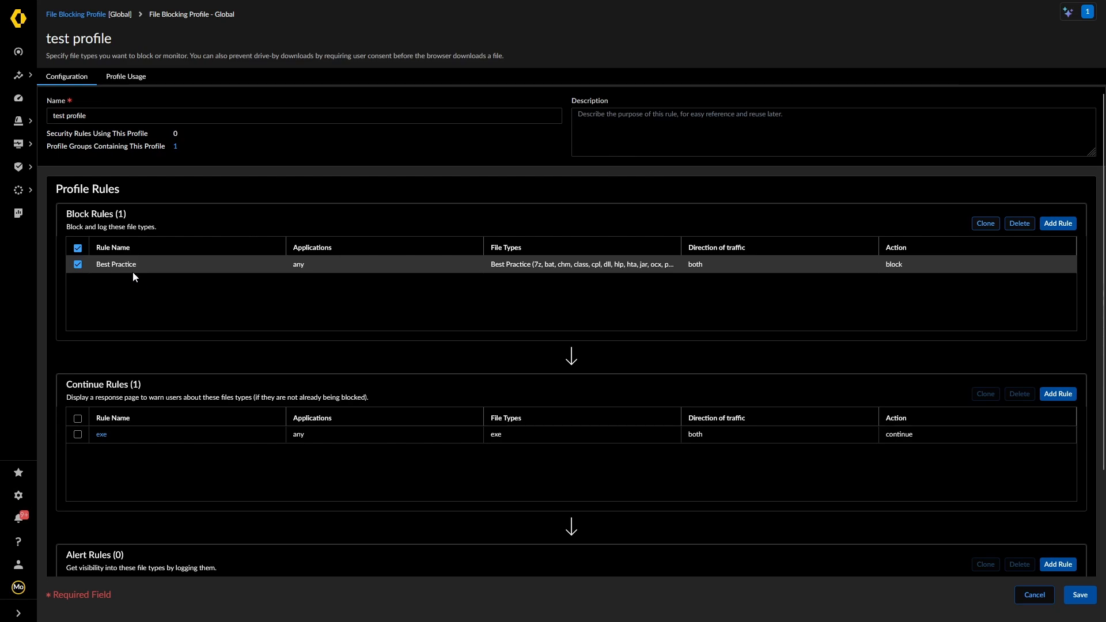
Open the Best Practice block rule and switch its file types to Manual Select
{"action": "left_click", "coordinate": [118, 263]}
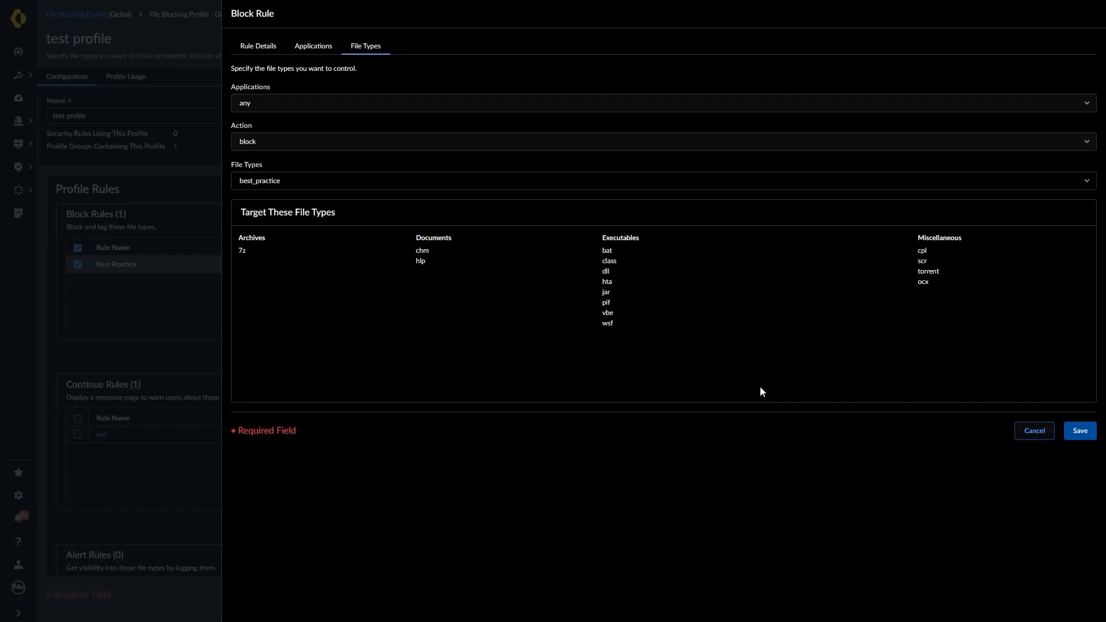
{"action": "left_click", "coordinate": [1088, 182]}
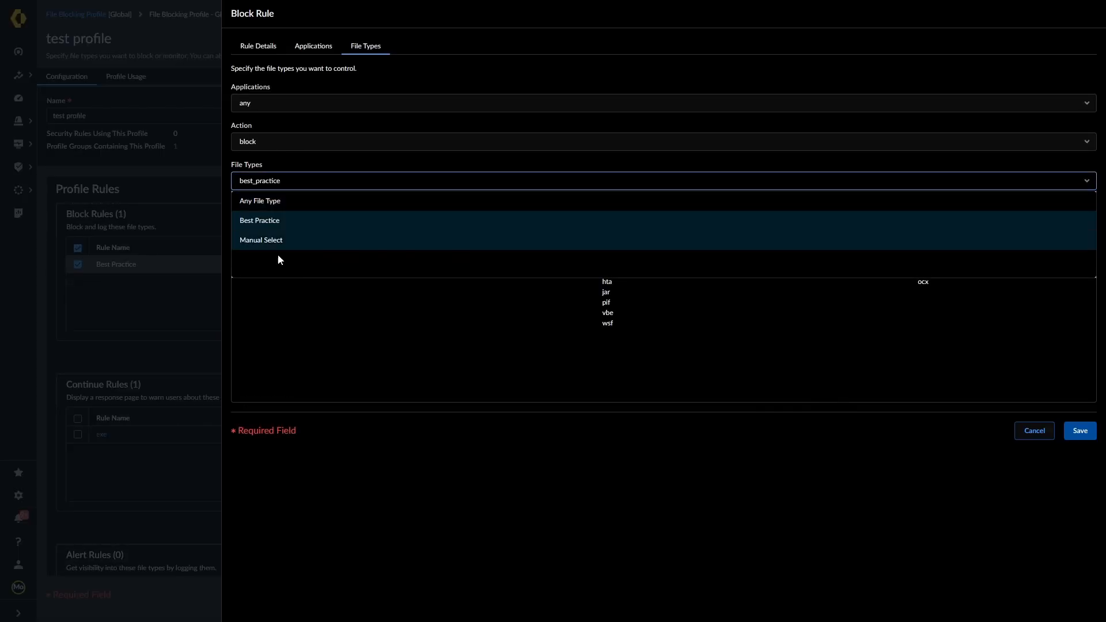
{"action": "left_click", "coordinate": [269, 241]}
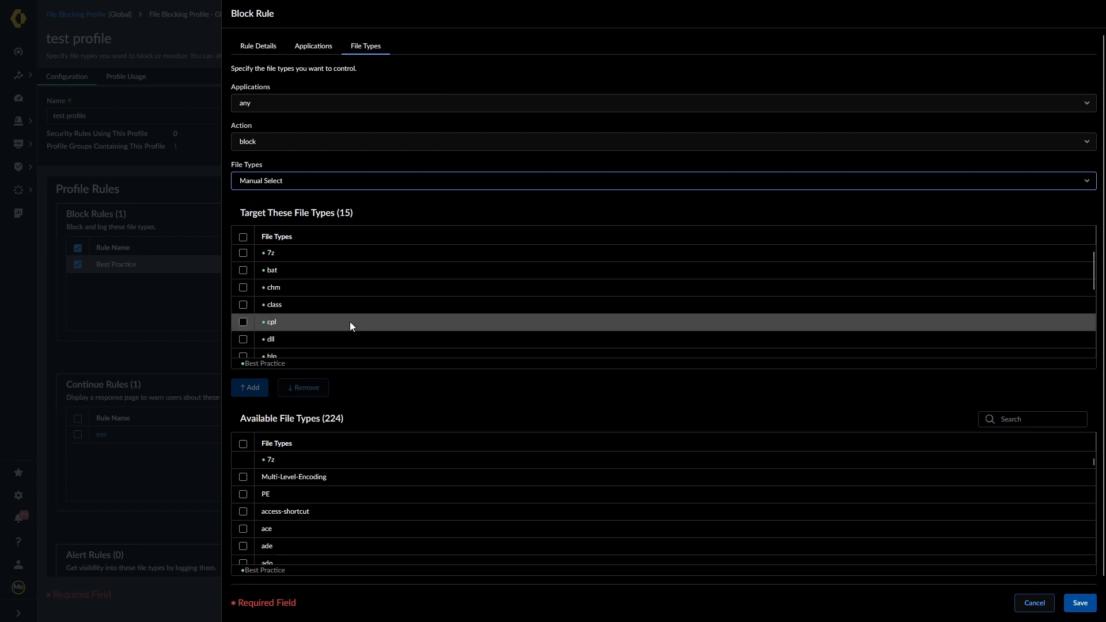
{"action": "left_click", "coordinate": [1088, 186]}
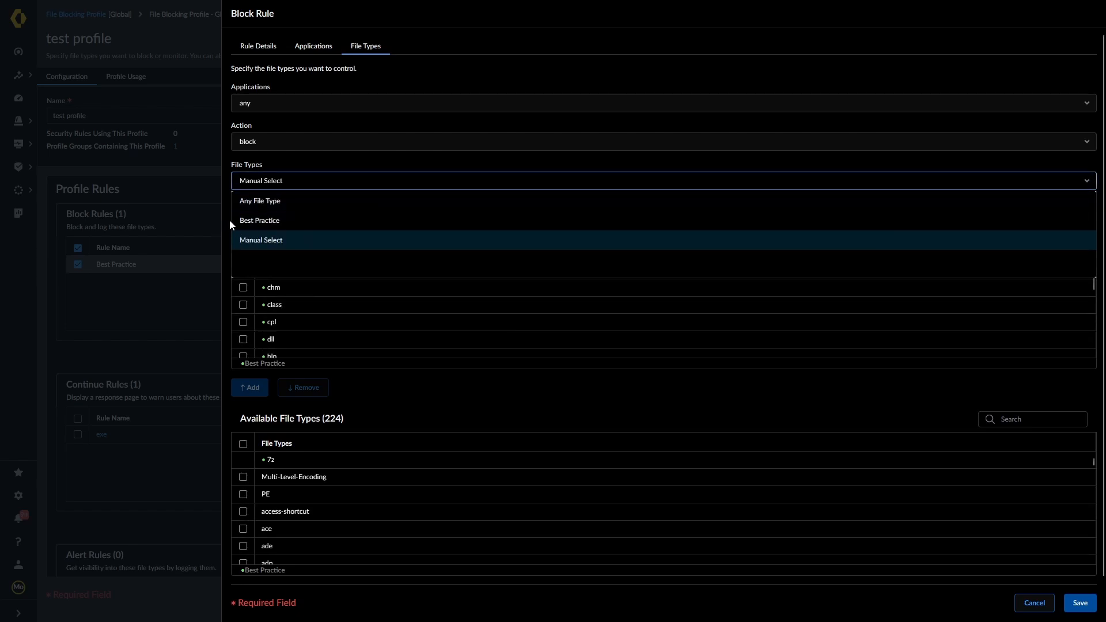
{"action": "left_click", "coordinate": [244, 220]}
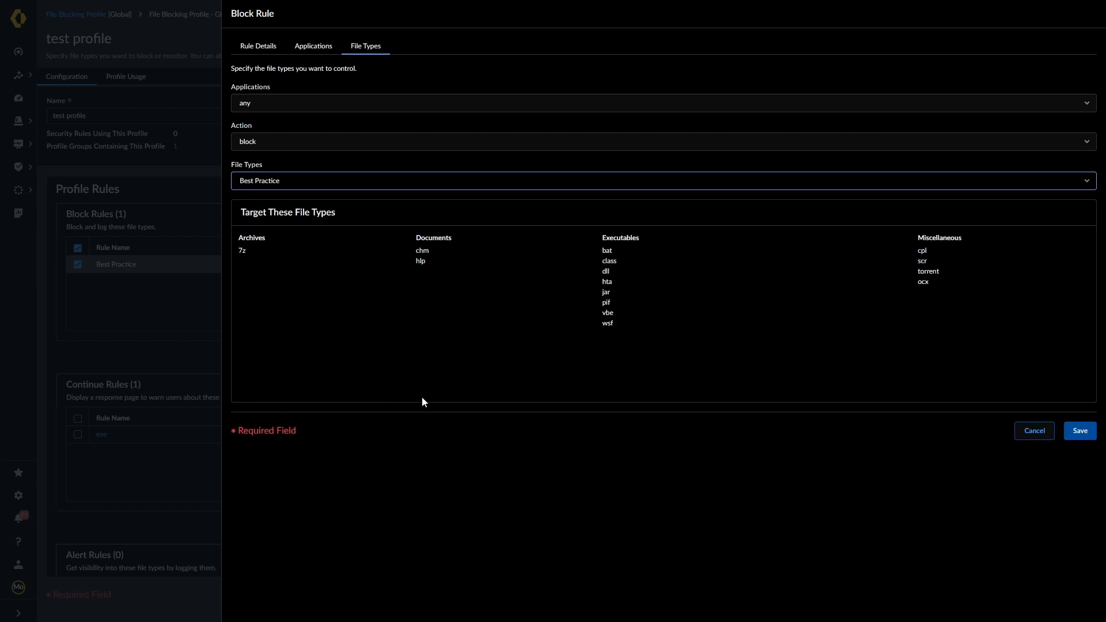
{"action": "left_click", "coordinate": [1086, 183]}
{"action": "left_click", "coordinate": [267, 239]}
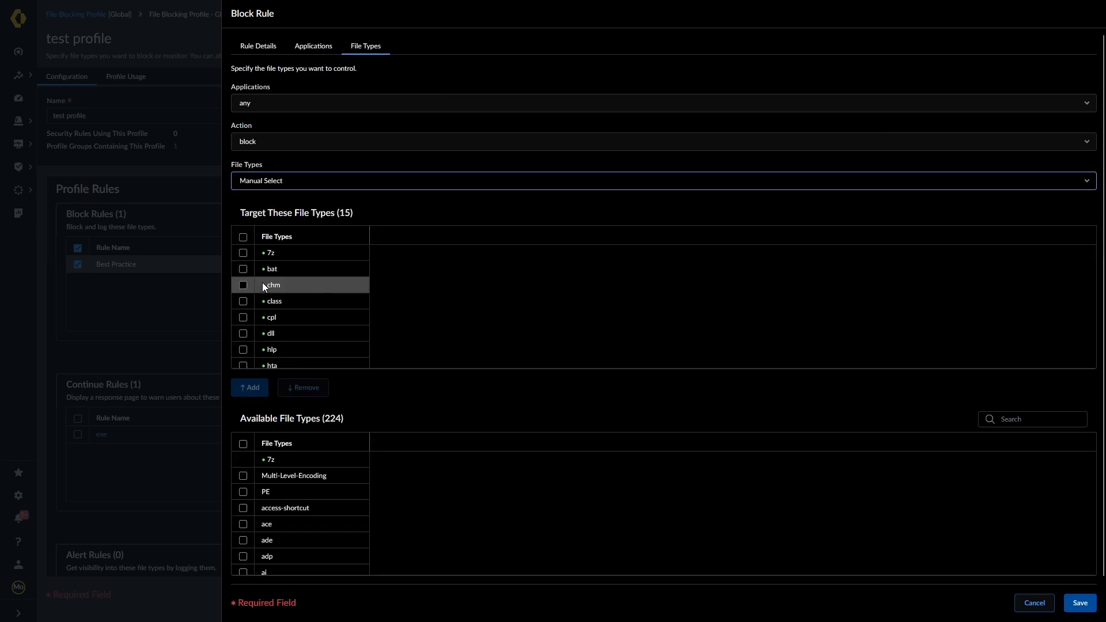
Remove 7z from the targeted file types and save the rule
{"action": "scroll", "coordinate": [302, 330], "scroll_direction": "down", "scroll_amount": 1}
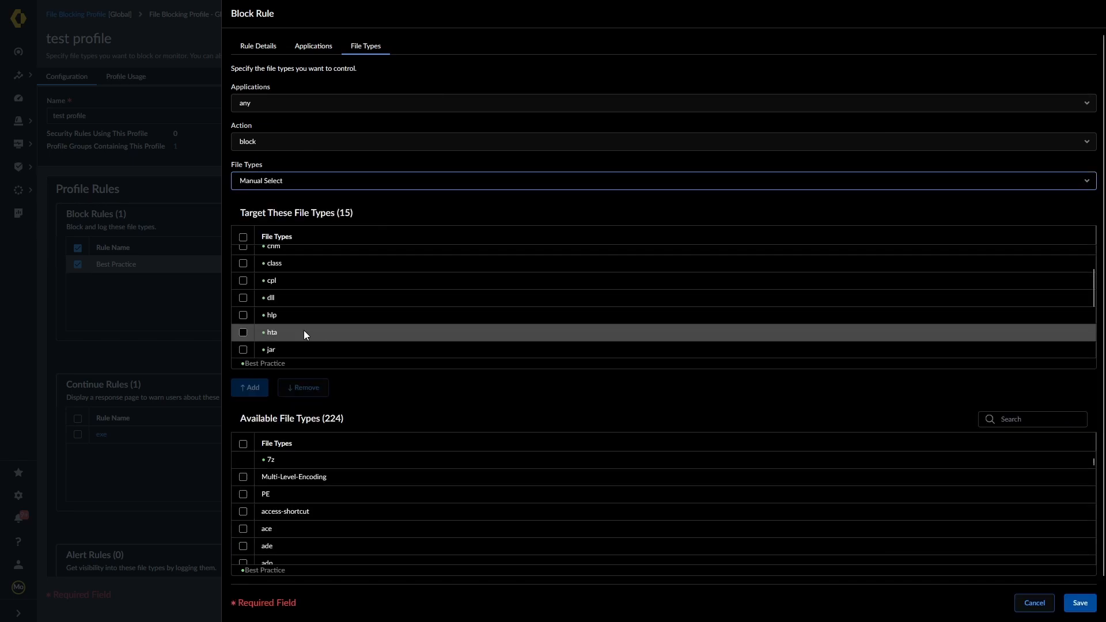
{"action": "scroll", "coordinate": [291, 310], "scroll_direction": "up", "scroll_amount": 1}
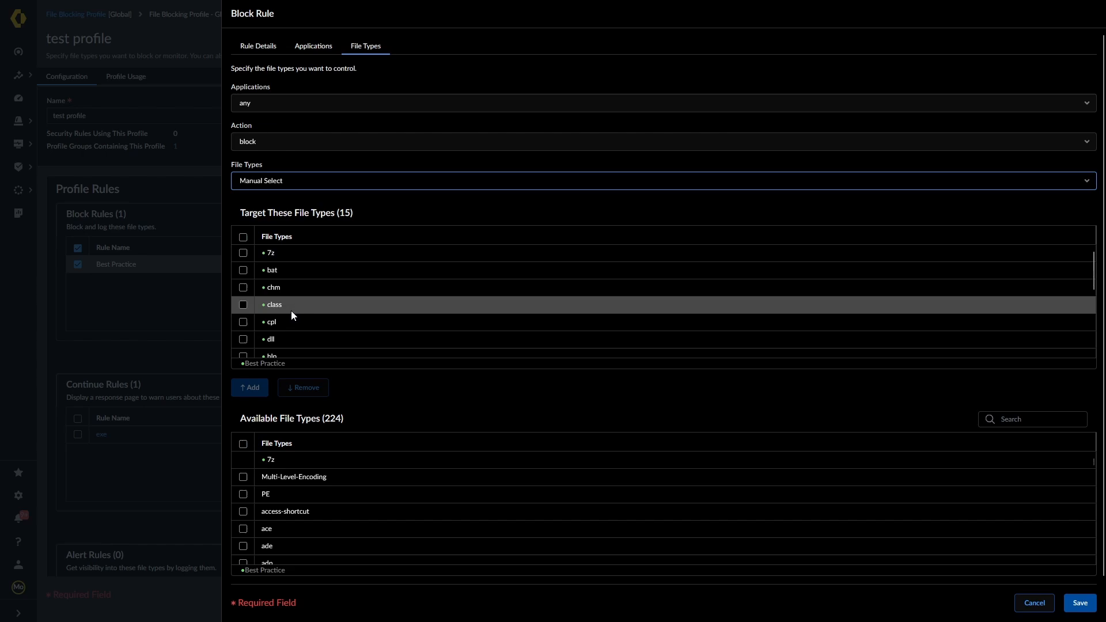
{"action": "left_click", "coordinate": [243, 253]}
{"action": "left_click", "coordinate": [303, 387]}
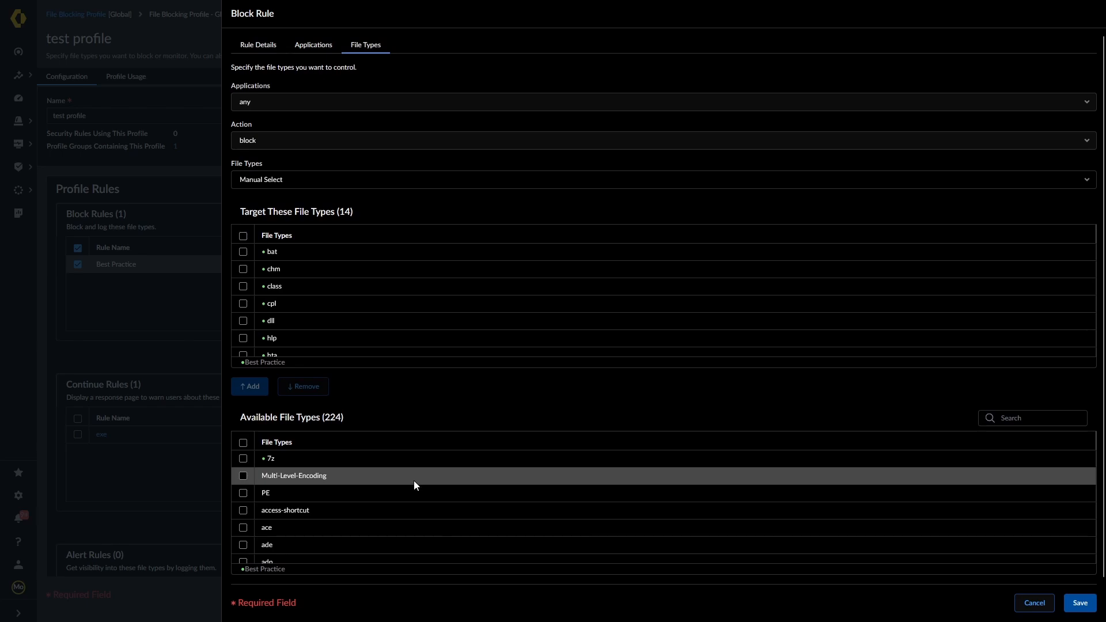
{"action": "scroll", "coordinate": [413, 480], "scroll_direction": "down", "scroll_amount": 5}
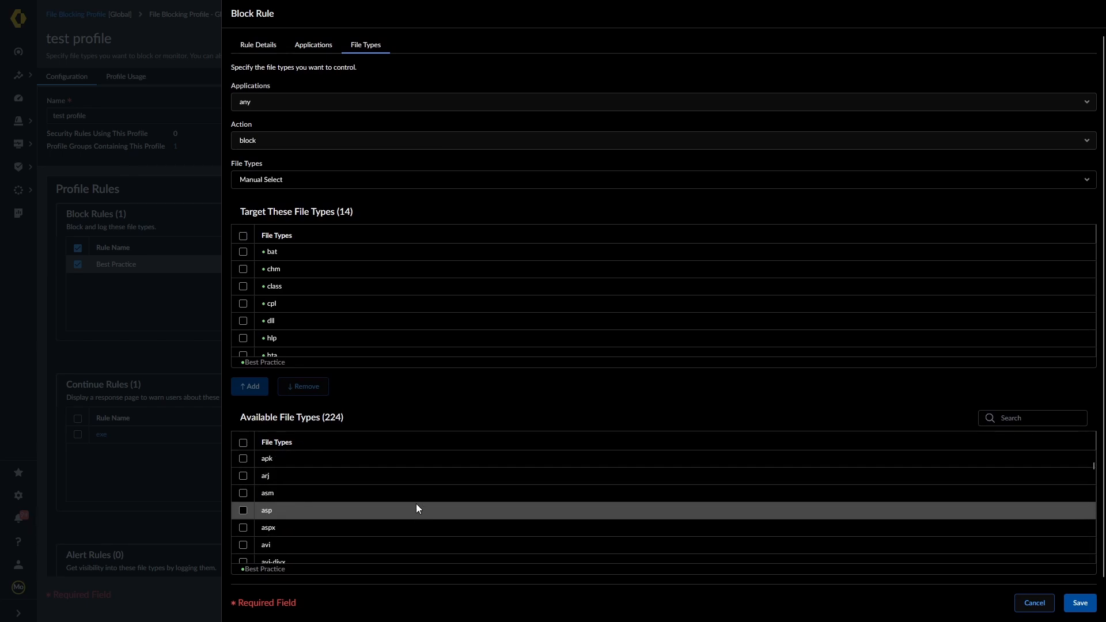
{"action": "left_click", "coordinate": [1080, 602]}
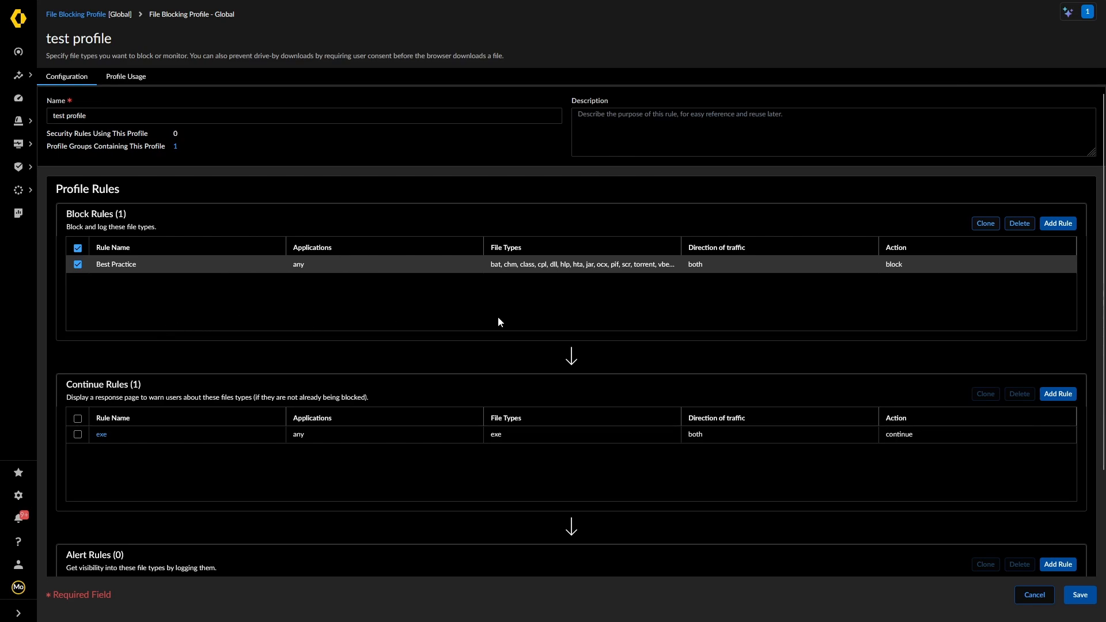
{"action": "scroll", "coordinate": [253, 489], "scroll_direction": "down", "scroll_amount": 3}
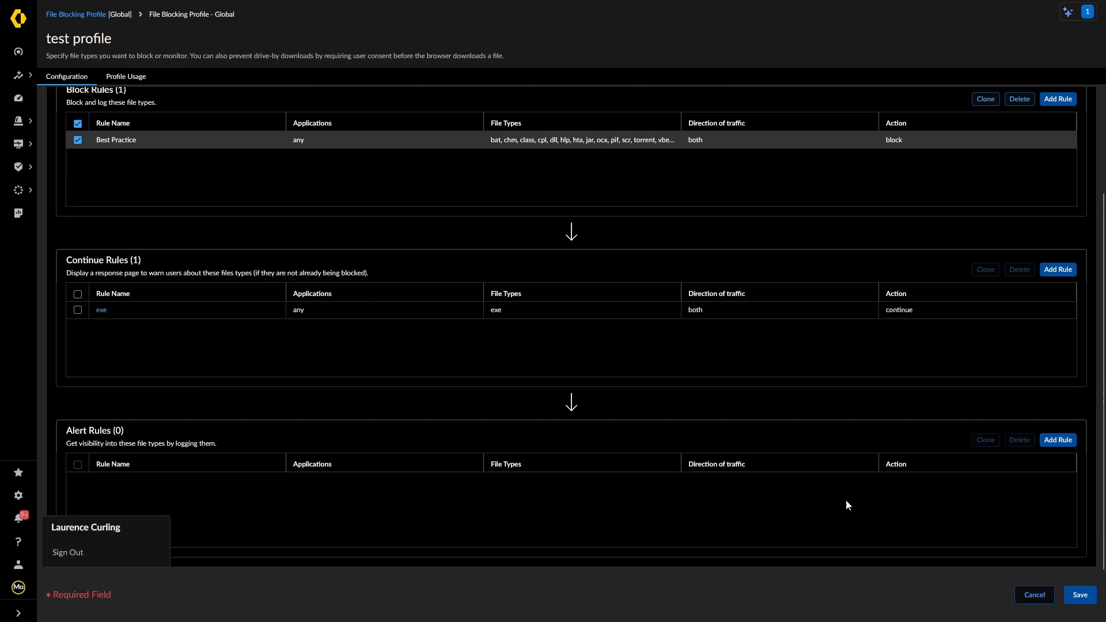
Add an alert rule named 'Alert' covering any file type and save the test profile
{"action": "left_click", "coordinate": [1058, 440]}
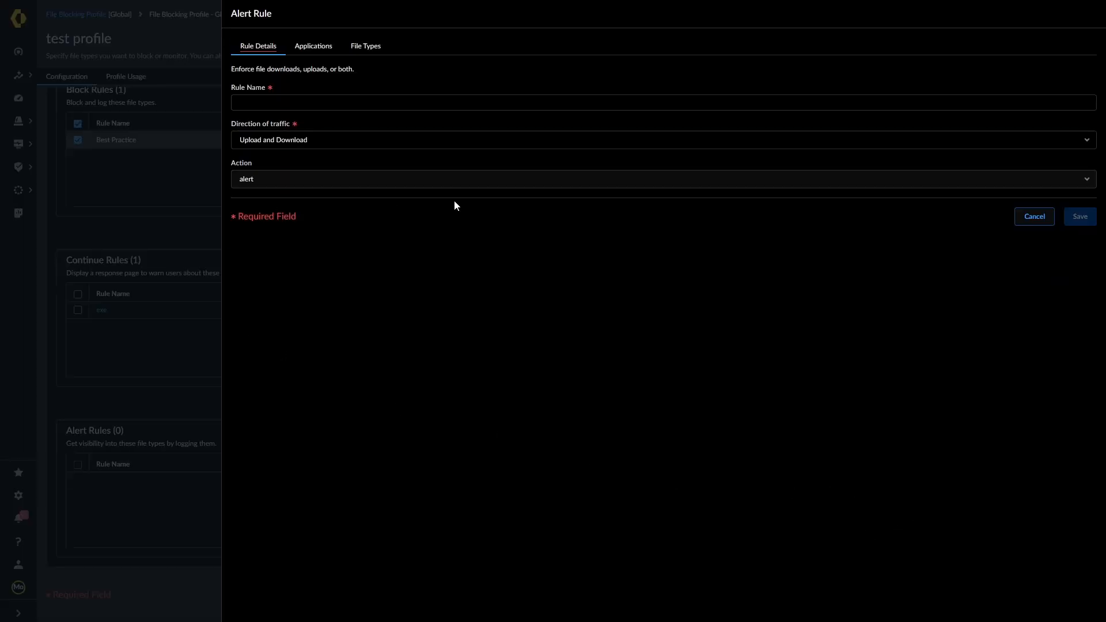
{"action": "left_click", "coordinate": [298, 102]}
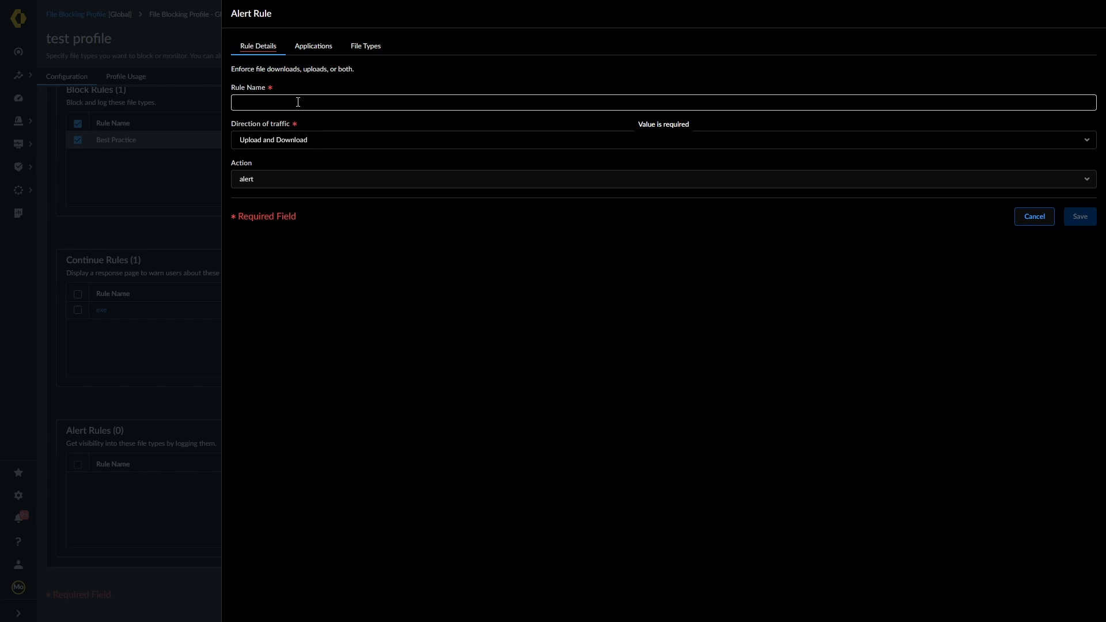
{"action": "type", "text": "Alert"}
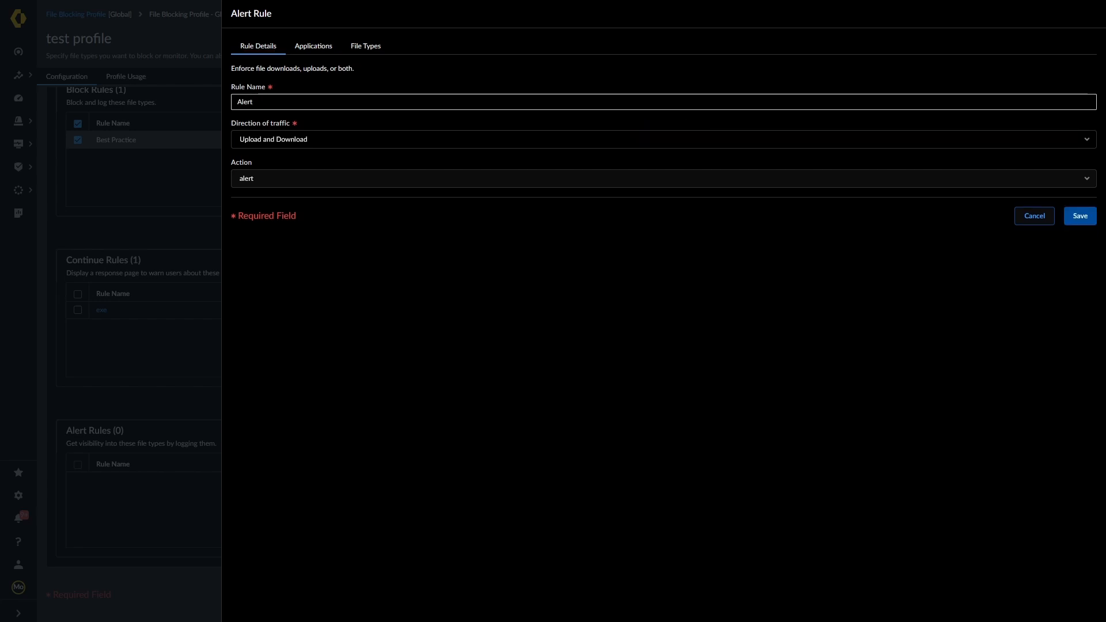
{"action": "left_click", "coordinate": [306, 46]}
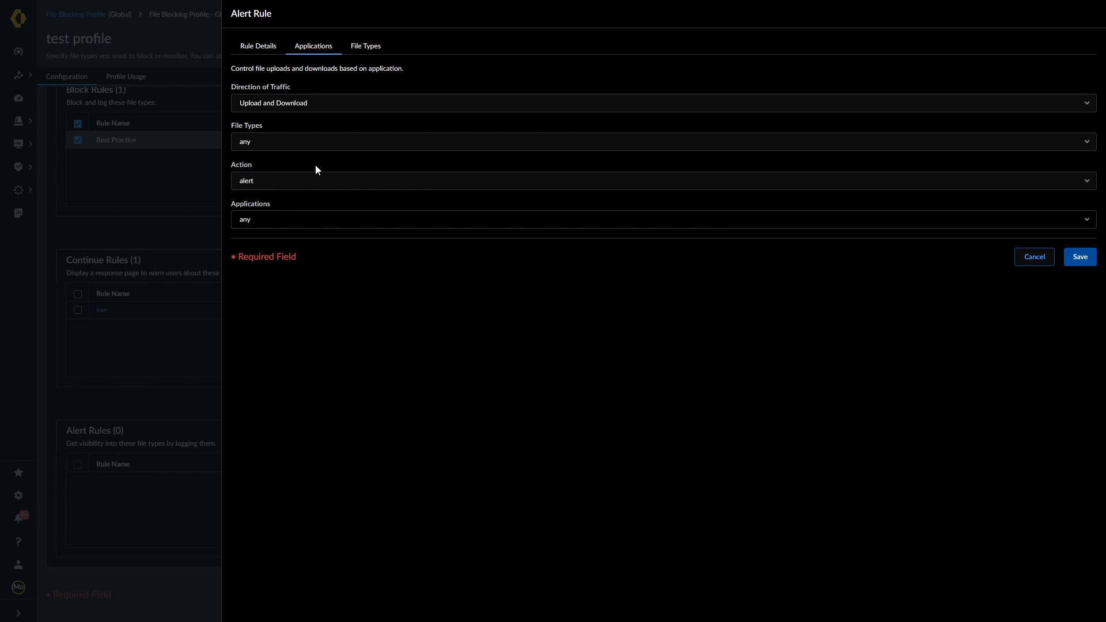
{"action": "left_click", "coordinate": [366, 45]}
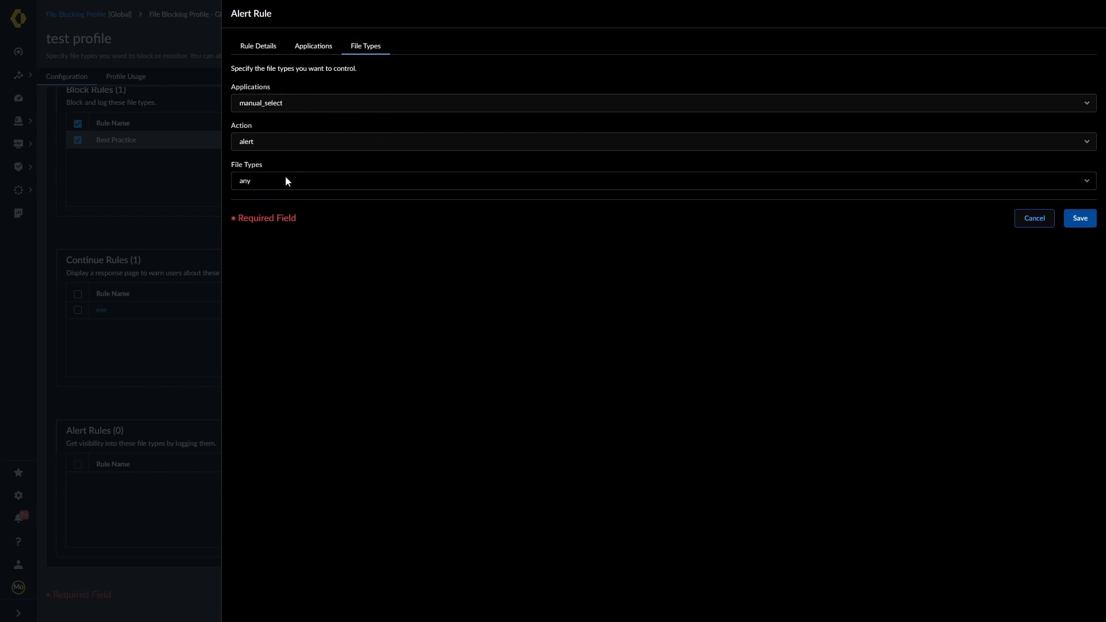
{"action": "left_click", "coordinate": [1079, 218]}
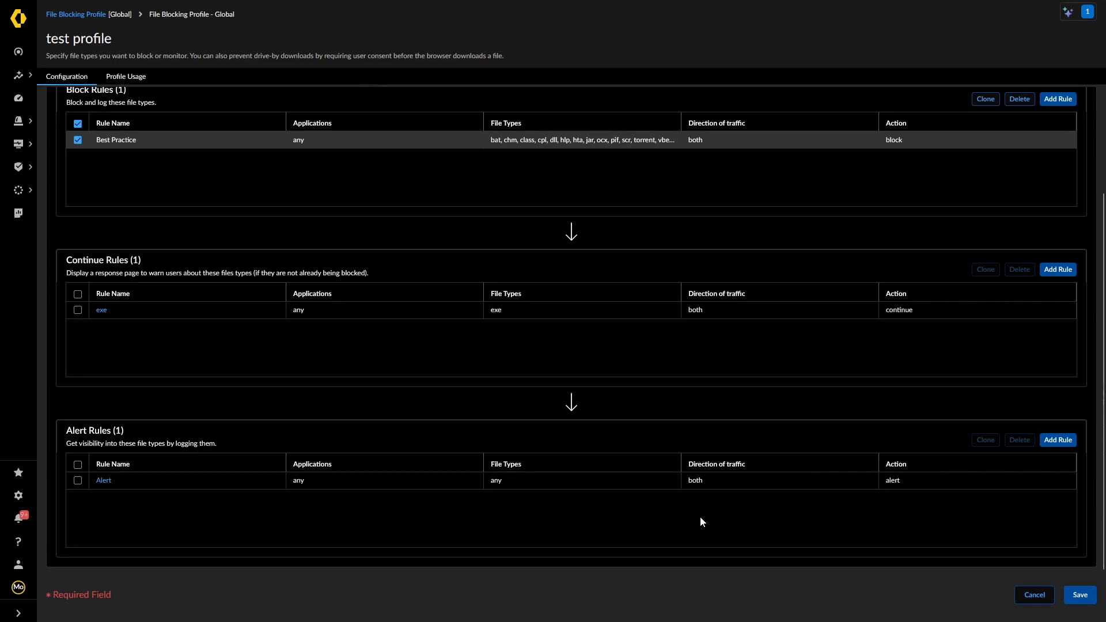
{"action": "left_click", "coordinate": [1080, 596]}
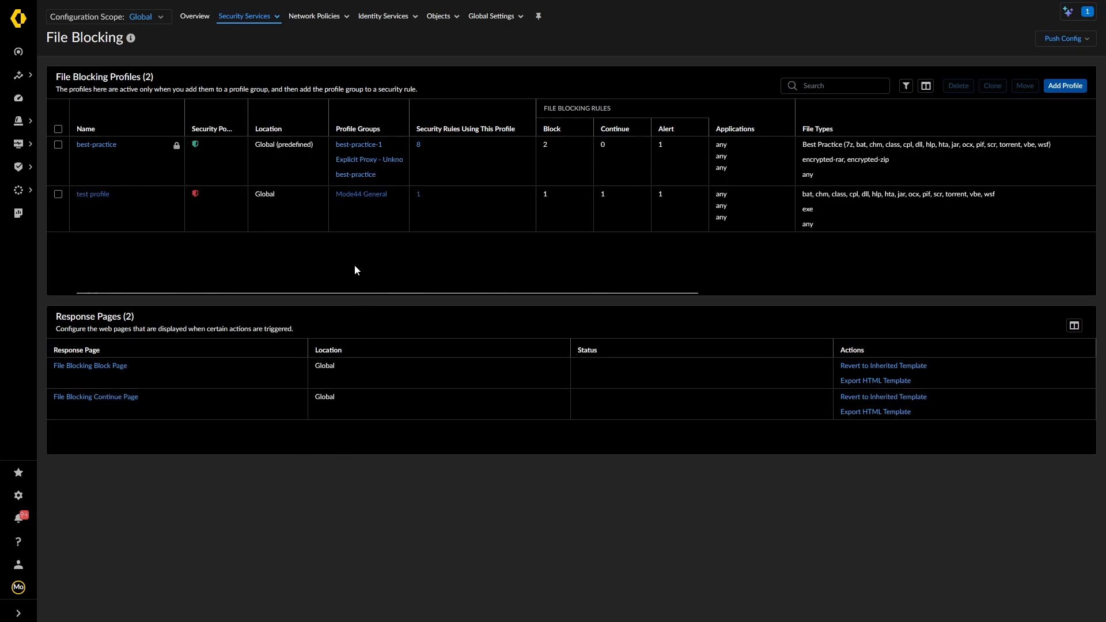
Open the Mode44 General profile group, view its Usage, and cancel back to Profile Groups
{"action": "left_click", "coordinate": [262, 19]}
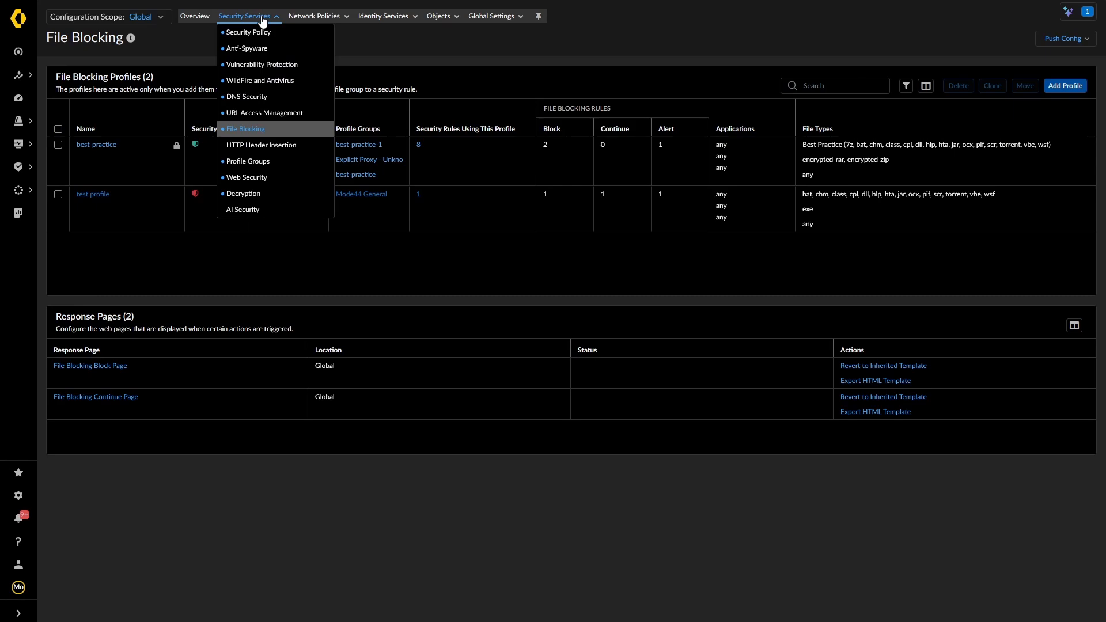
{"action": "left_click", "coordinate": [249, 163]}
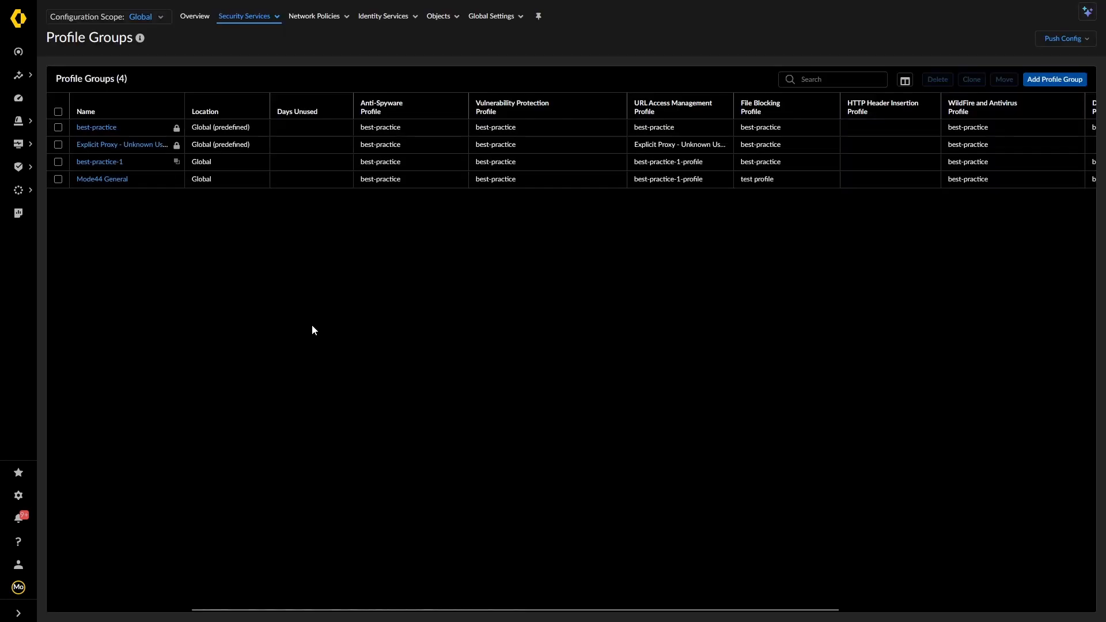
{"action": "left_click", "coordinate": [110, 180]}
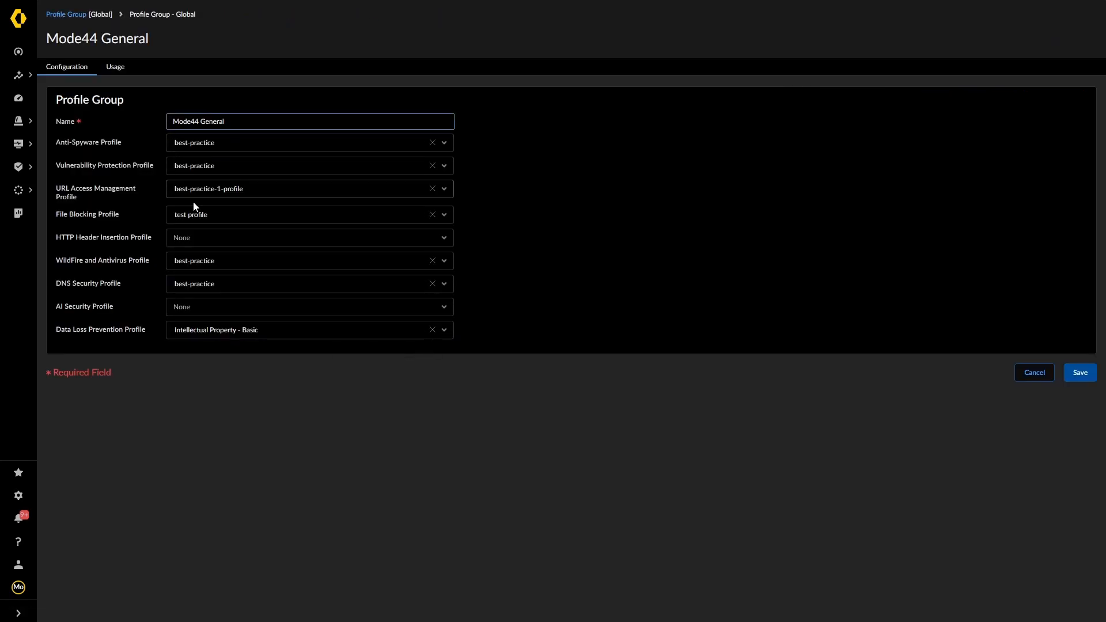
{"action": "left_click", "coordinate": [115, 67]}
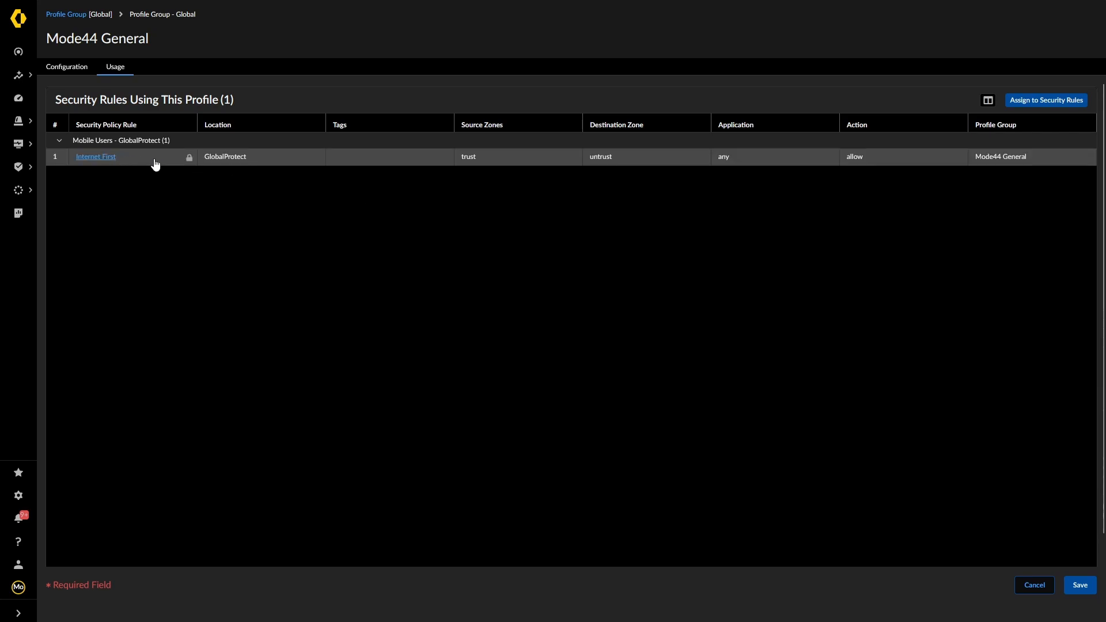
{"action": "left_click", "coordinate": [66, 67]}
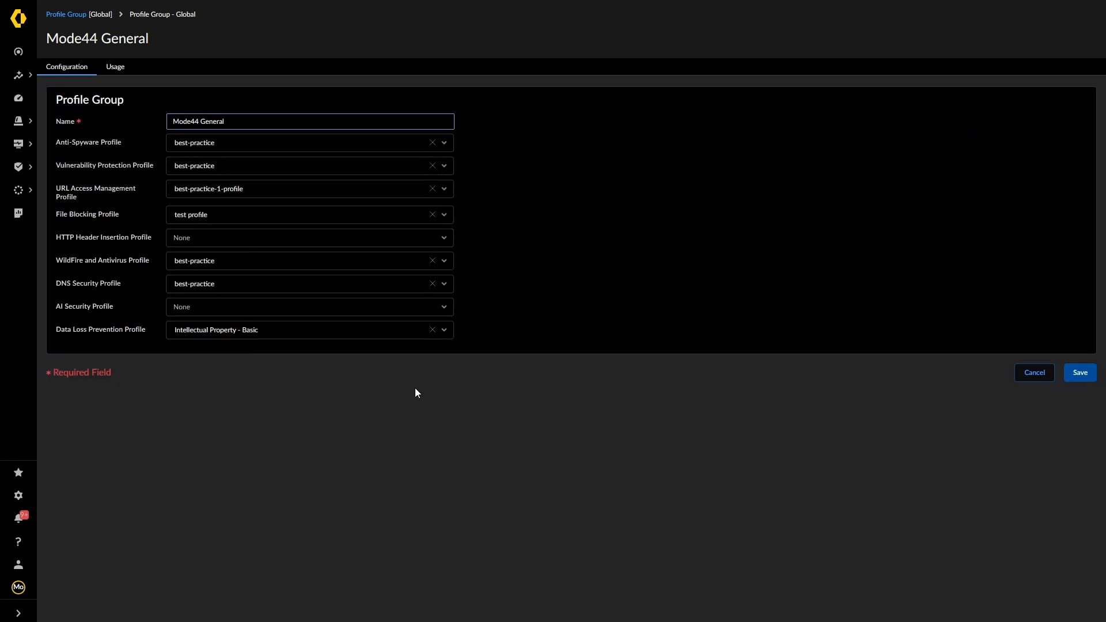
{"action": "left_click", "coordinate": [1034, 375]}
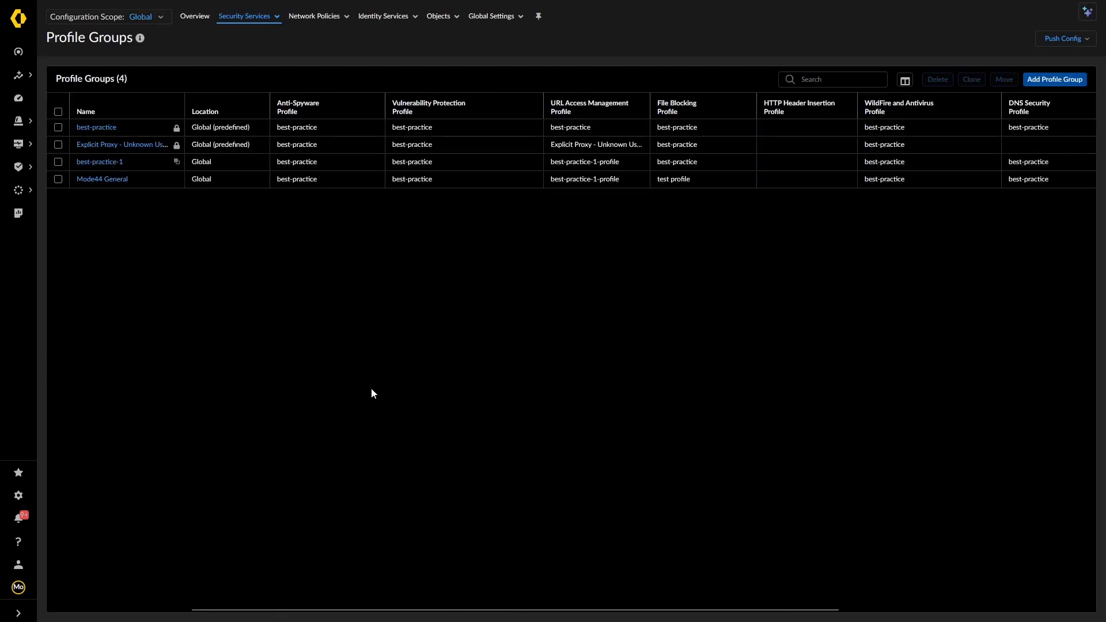
{"action": "left_click", "coordinate": [244, 16]}
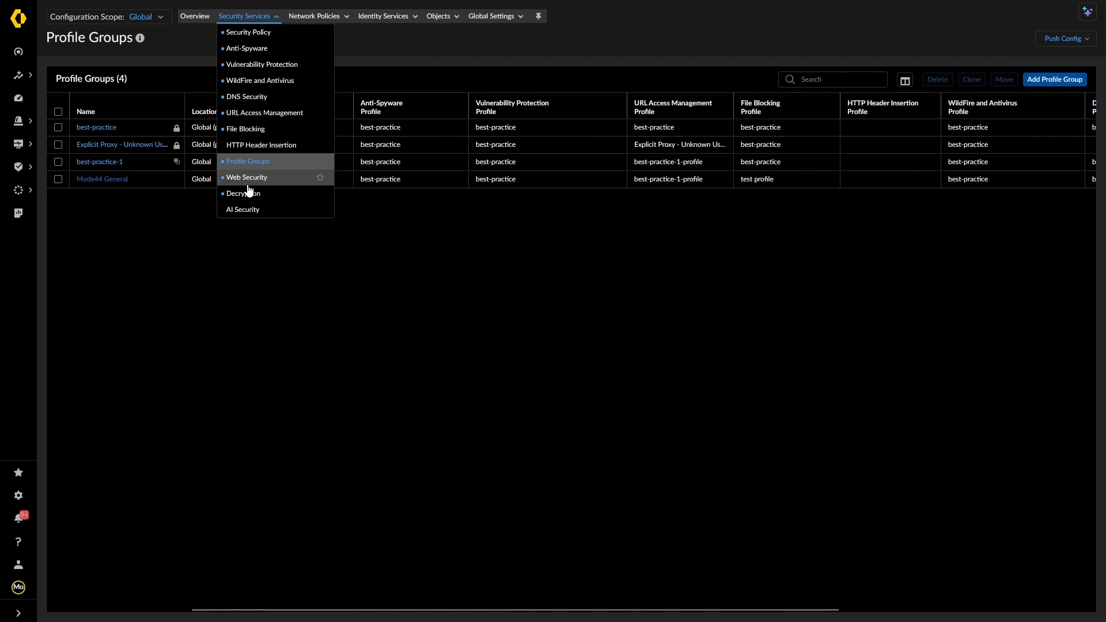
Open the Decryption policies and switch the configuration scope from Prisma Access to GlobalProtect
{"action": "left_click", "coordinate": [269, 194]}
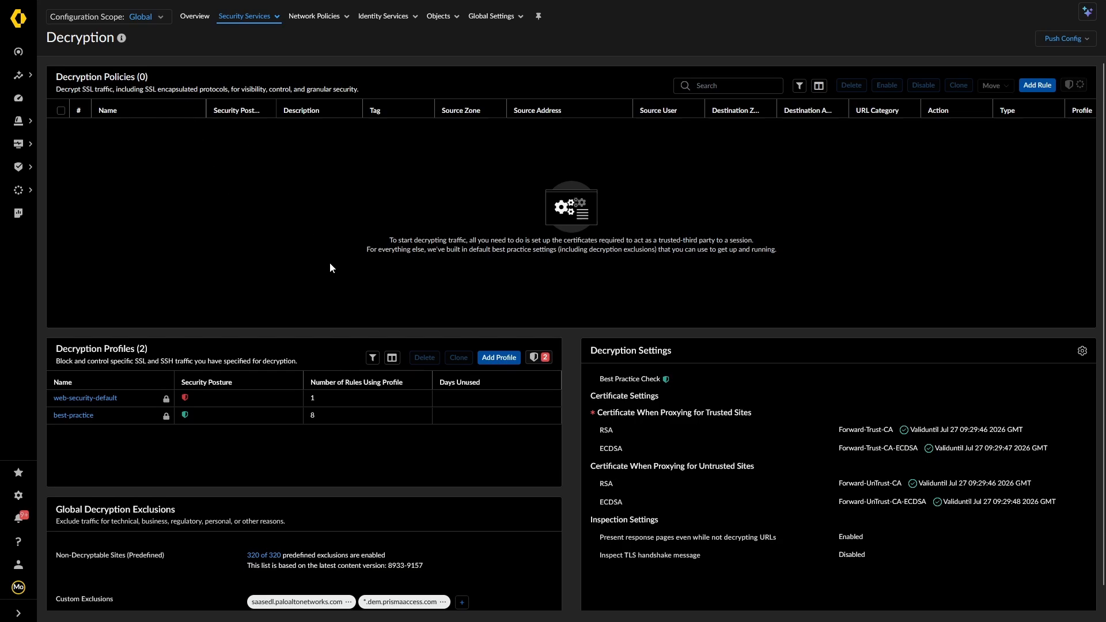
{"action": "left_click", "coordinate": [143, 17]}
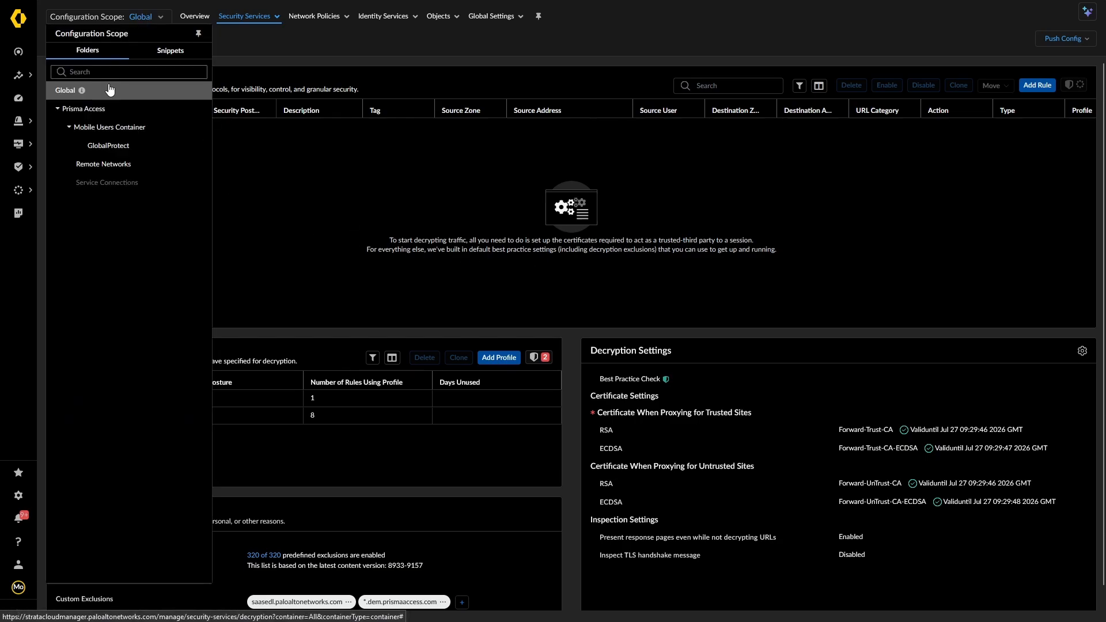
{"action": "left_click", "coordinate": [86, 108]}
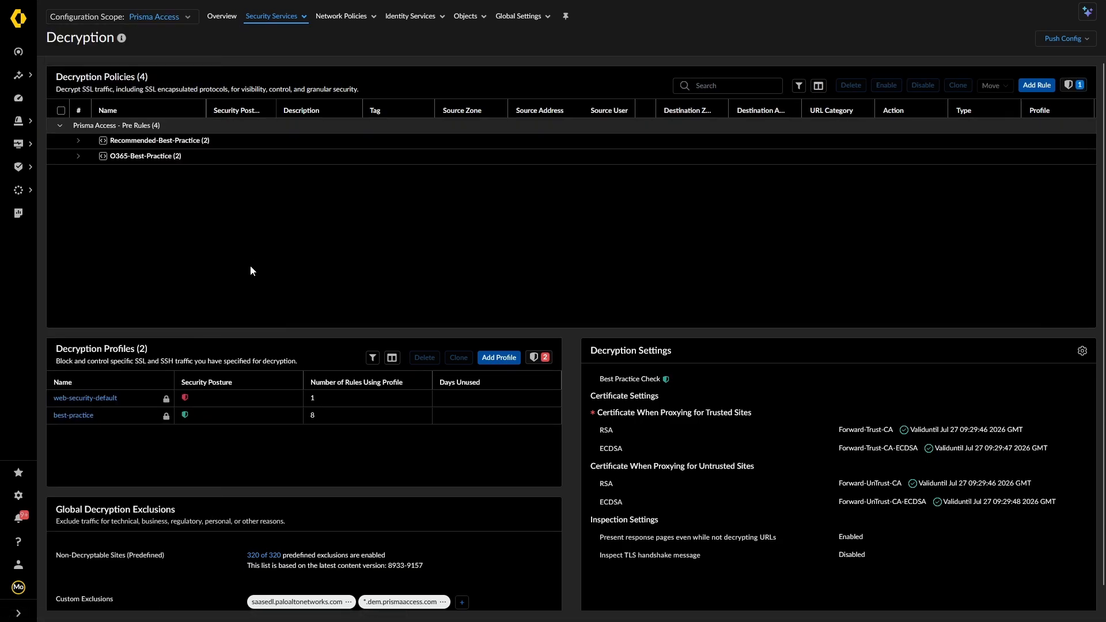
{"action": "left_click", "coordinate": [152, 18]}
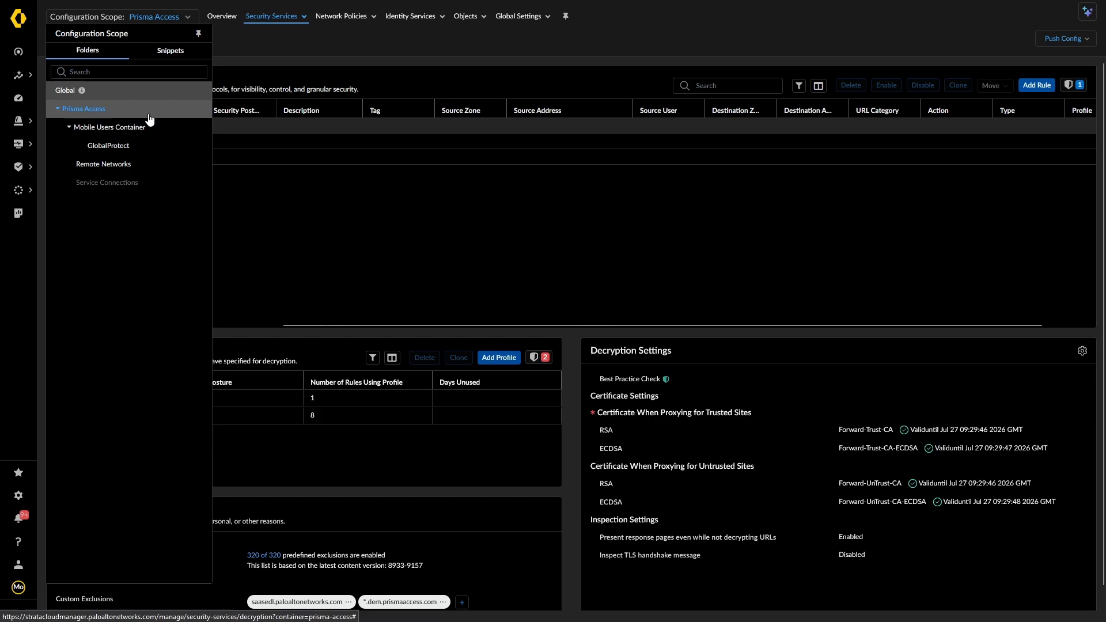
{"action": "left_click", "coordinate": [109, 146]}
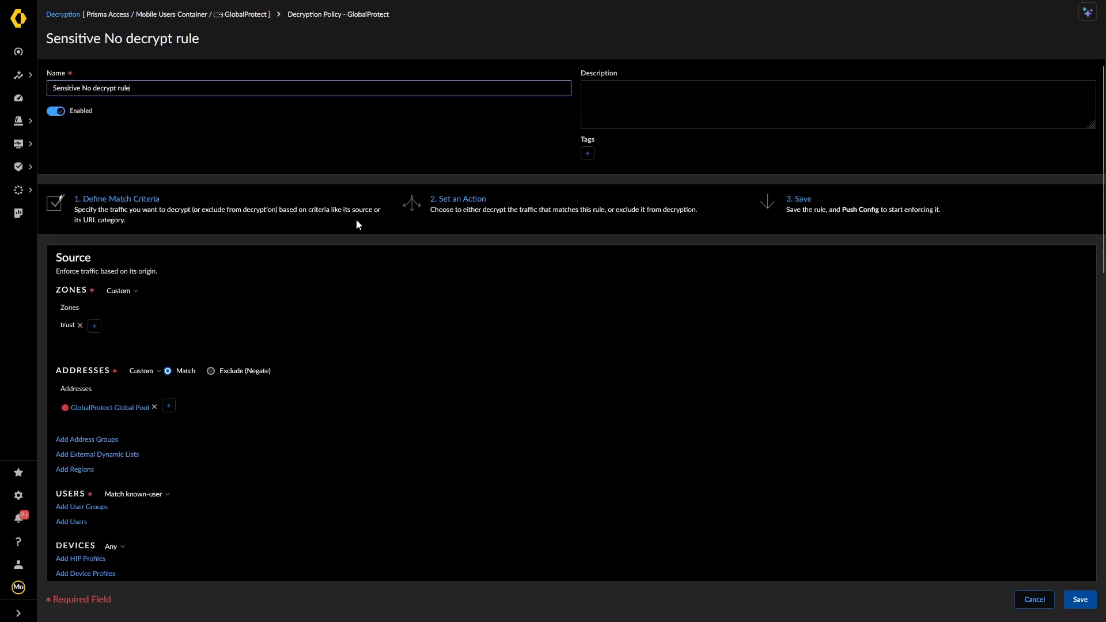
{"action": "scroll", "coordinate": [333, 306], "scroll_direction": "down", "scroll_amount": 6}
{"action": "scroll", "coordinate": [333, 310], "scroll_direction": "down", "scroll_amount": 5}
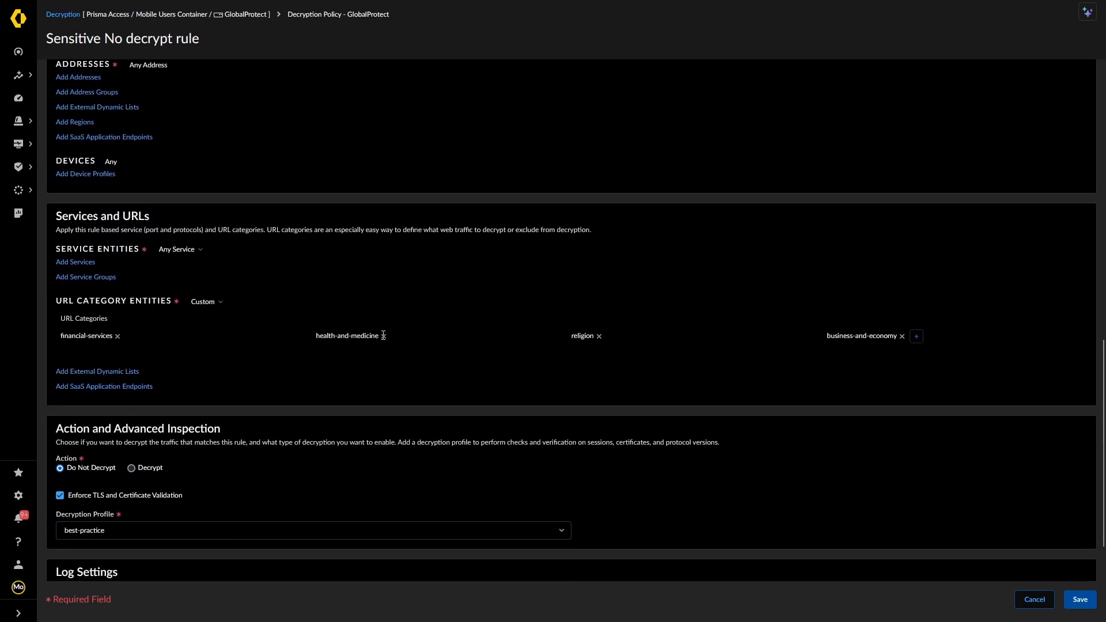
{"action": "scroll", "coordinate": [426, 299], "scroll_direction": "up", "scroll_amount": 11}
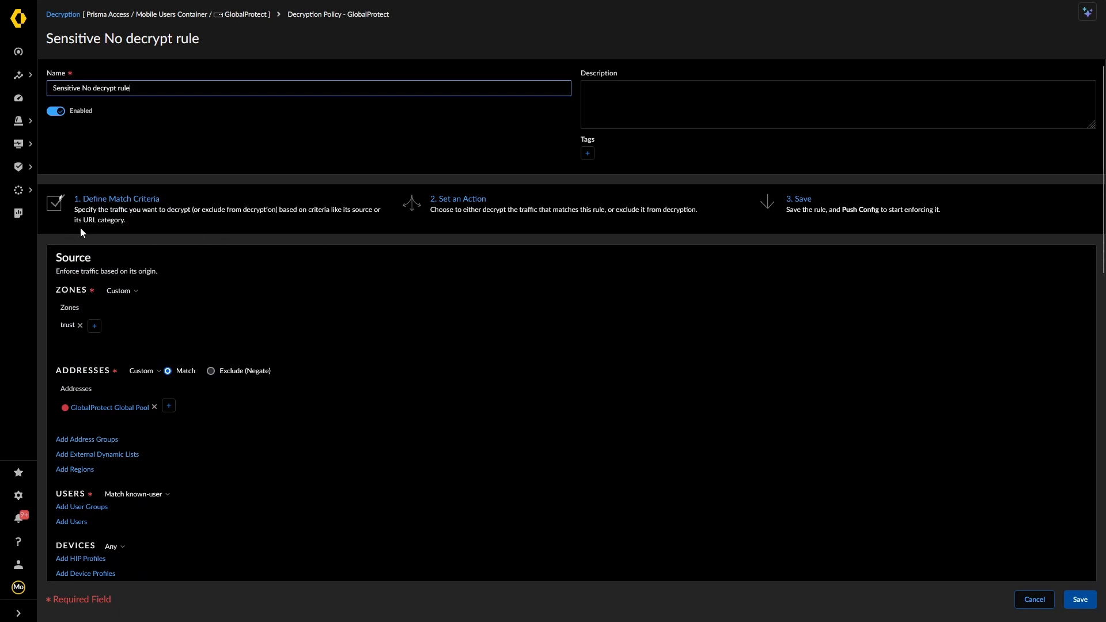
{"action": "scroll", "coordinate": [116, 236], "scroll_direction": "down", "scroll_amount": 1}
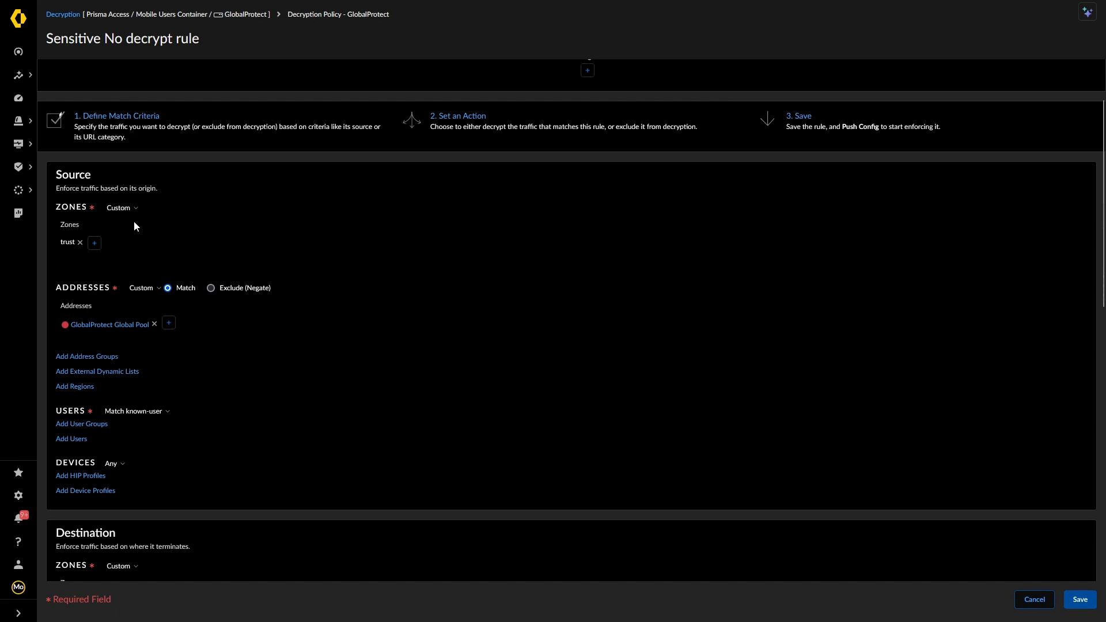
{"action": "scroll", "coordinate": [130, 223], "scroll_direction": "down", "scroll_amount": 1}
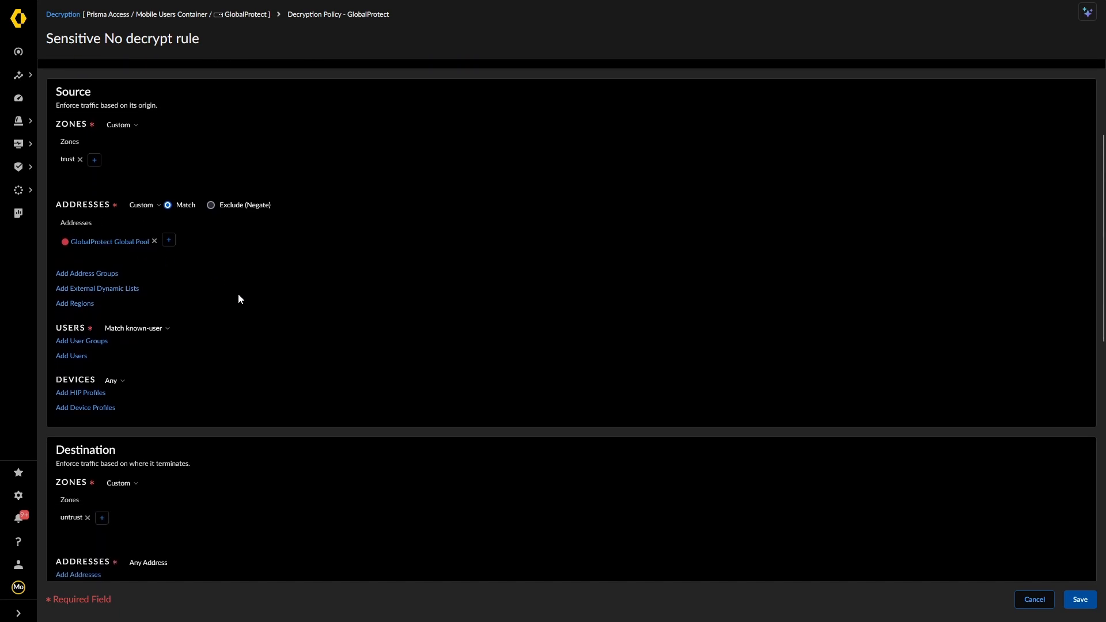
{"action": "scroll", "coordinate": [239, 296], "scroll_direction": "down", "scroll_amount": 1}
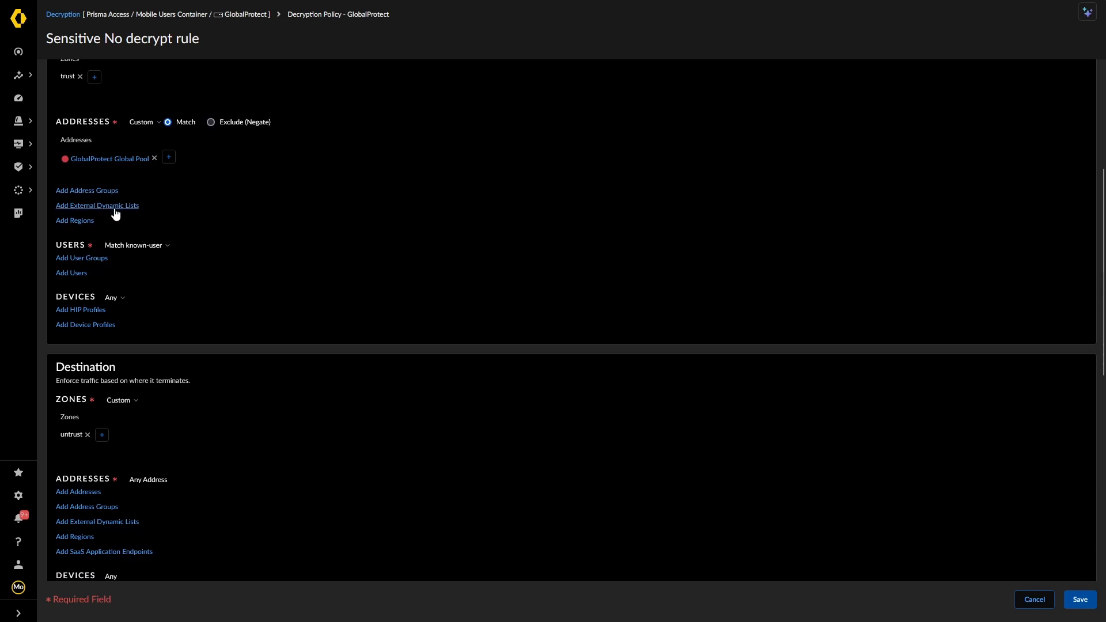
{"action": "scroll", "coordinate": [162, 300], "scroll_direction": "down", "scroll_amount": 1}
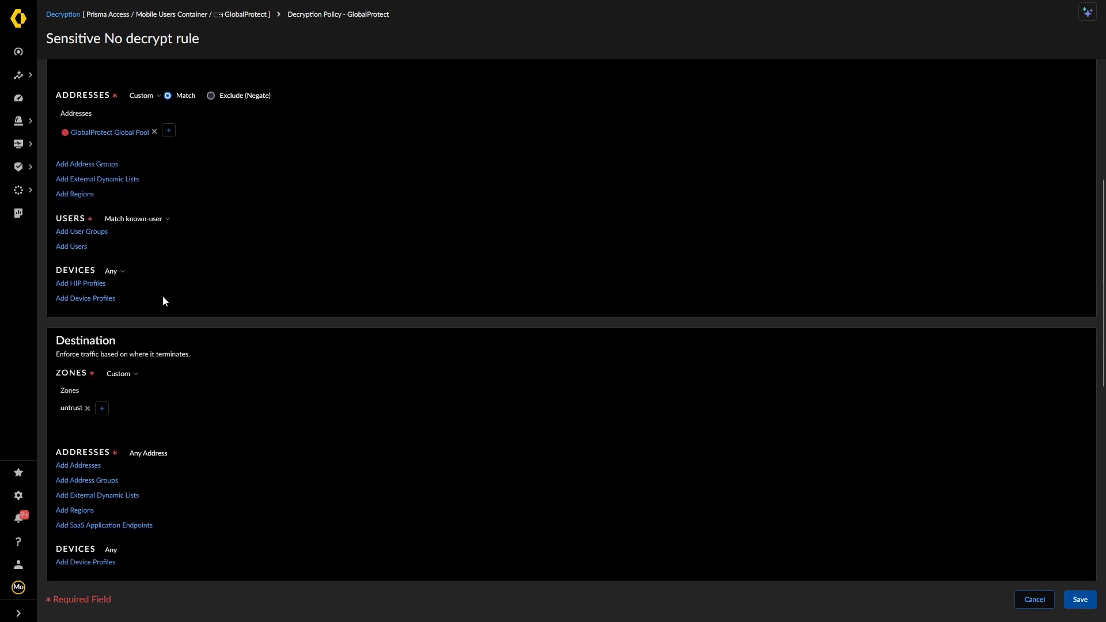
{"action": "scroll", "coordinate": [81, 227], "scroll_direction": "down", "scroll_amount": 1}
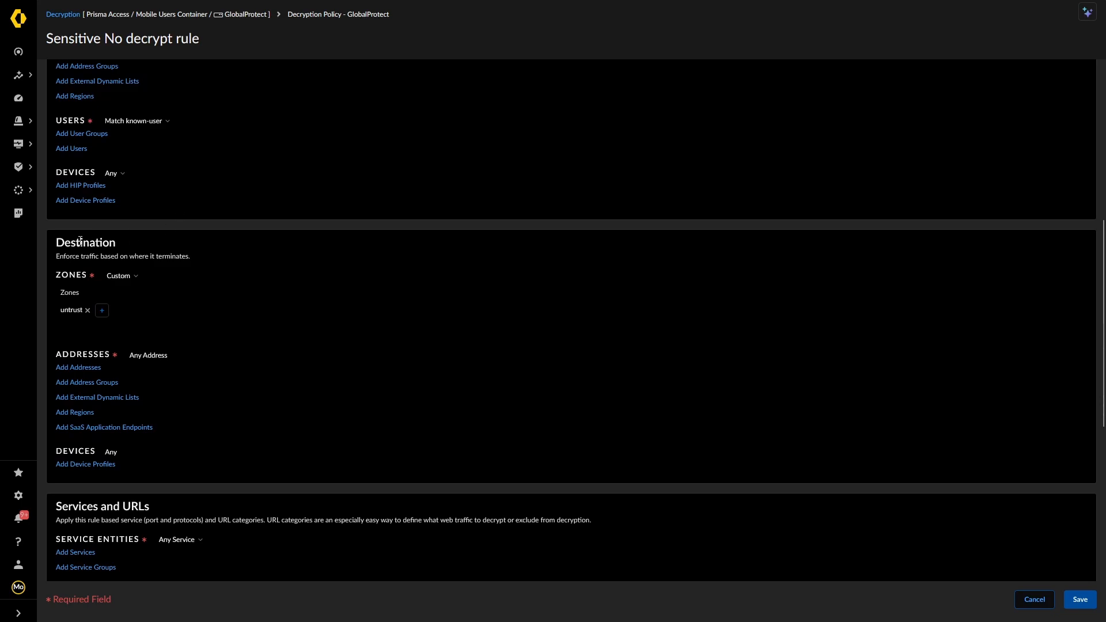
{"action": "scroll", "coordinate": [91, 427], "scroll_direction": "down", "scroll_amount": 2}
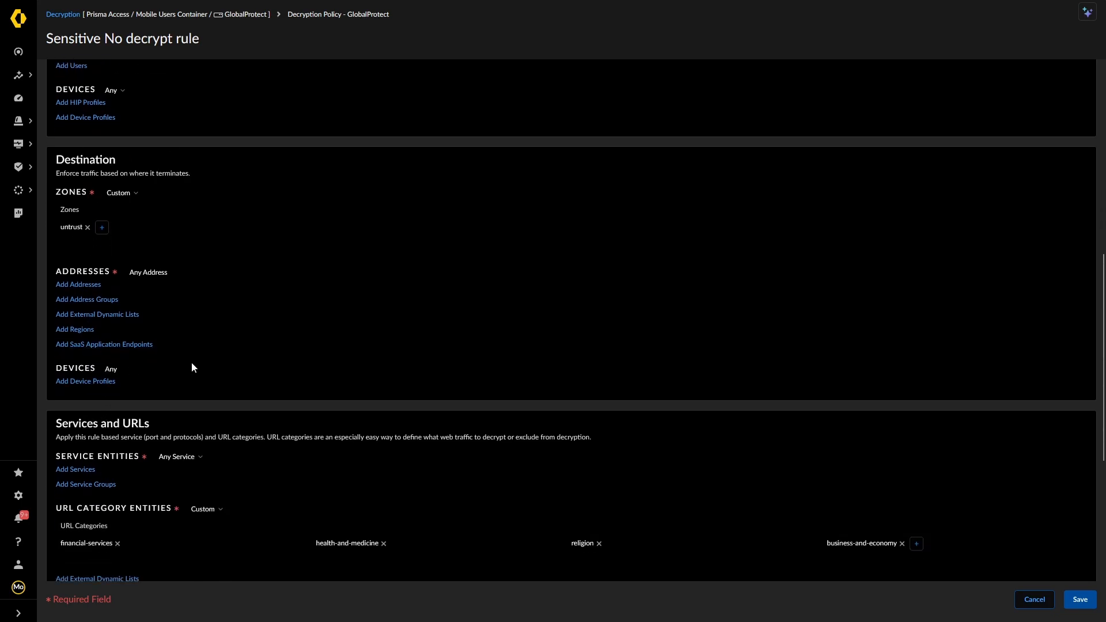
{"action": "scroll", "coordinate": [190, 362], "scroll_direction": "down", "scroll_amount": 4}
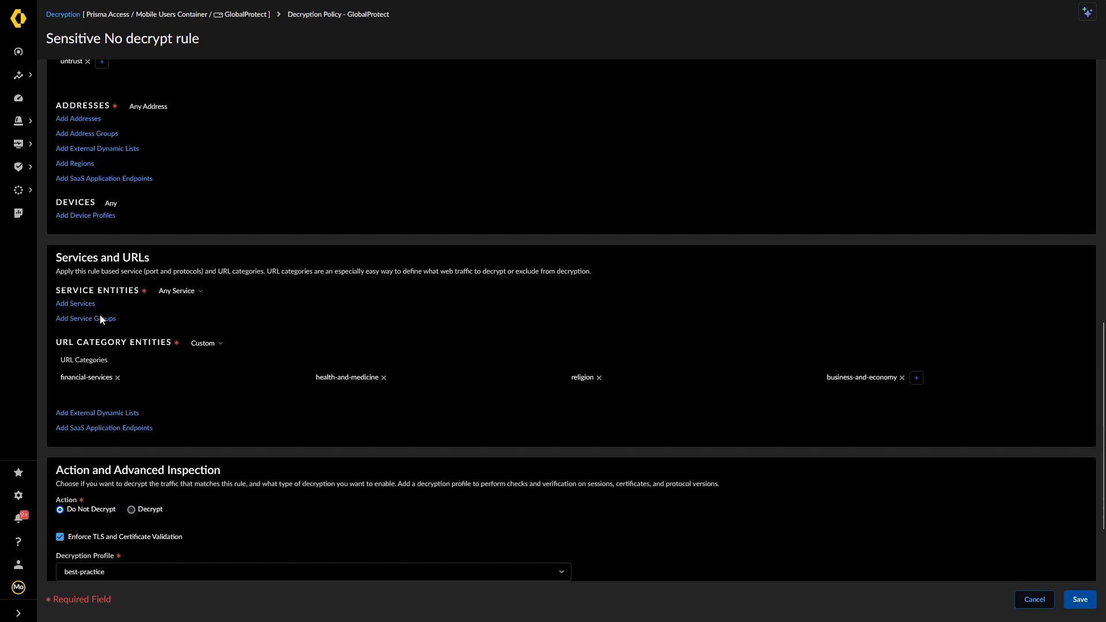
Leave the service as Any and add Windows Update to the rule's URL categories
{"action": "left_click", "coordinate": [201, 291]}
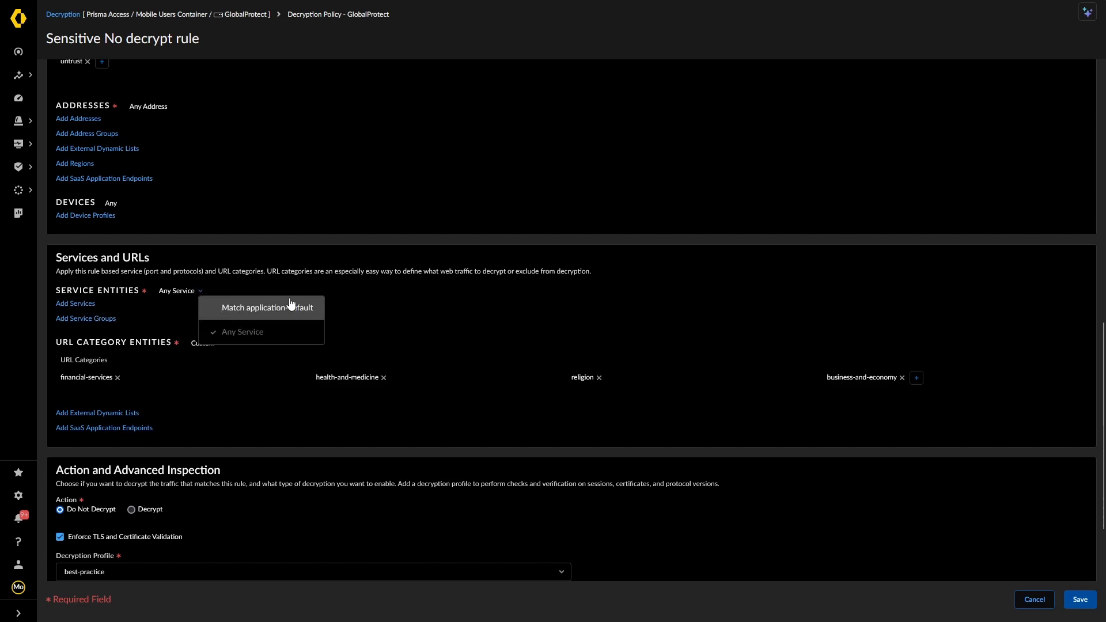
{"action": "left_click", "coordinate": [263, 252]}
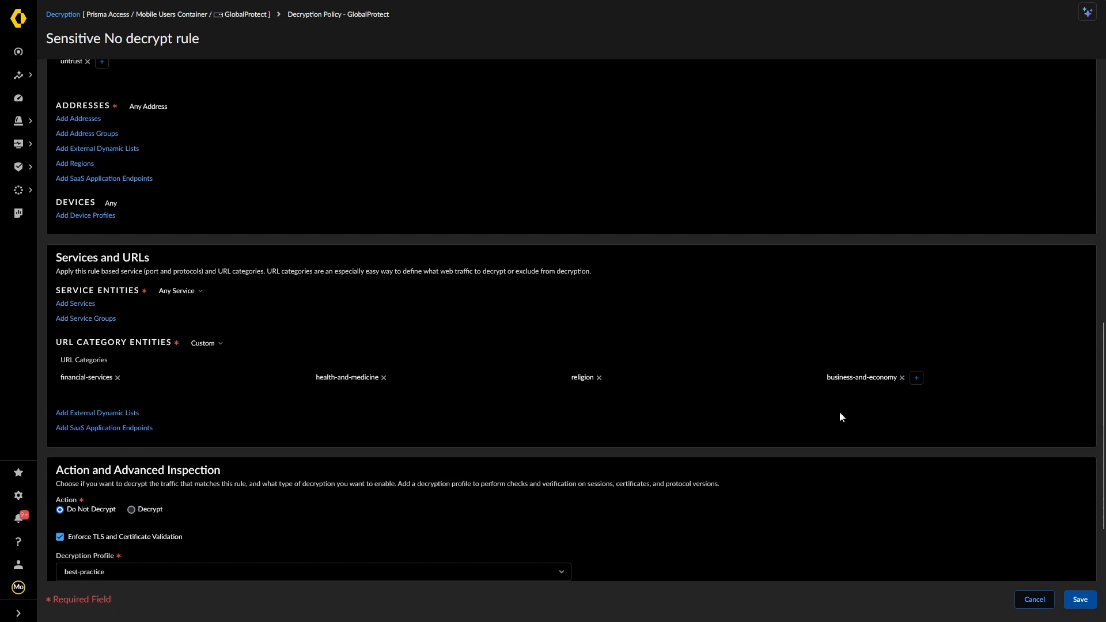
{"action": "left_click", "coordinate": [916, 377]}
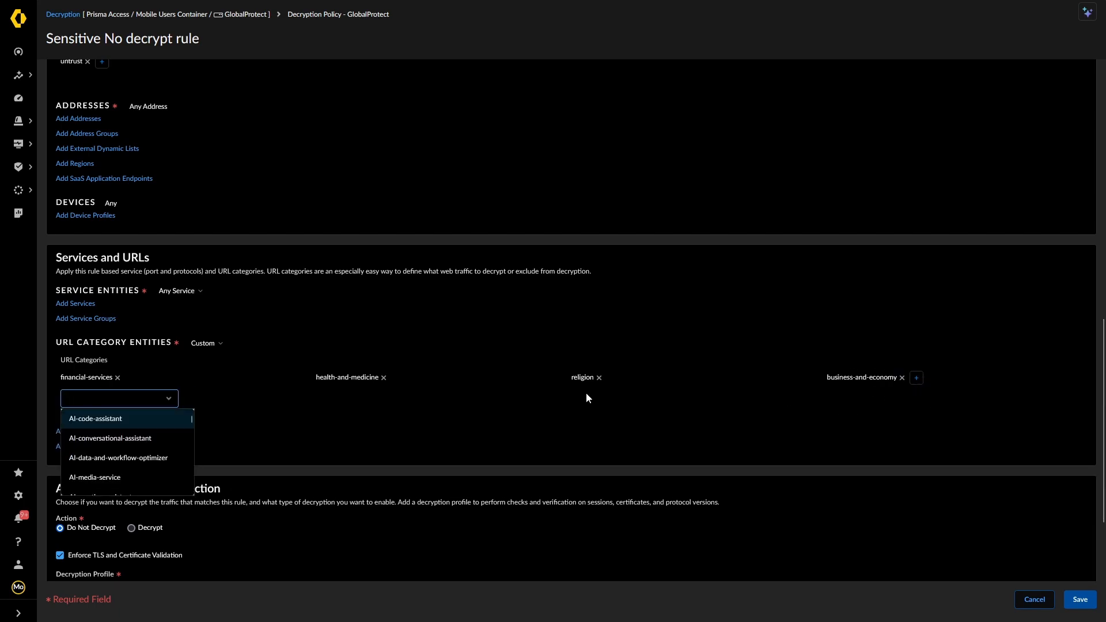
{"action": "scroll", "coordinate": [106, 483], "scroll_direction": "down", "scroll_amount": 5}
{"action": "left_click", "coordinate": [105, 470]}
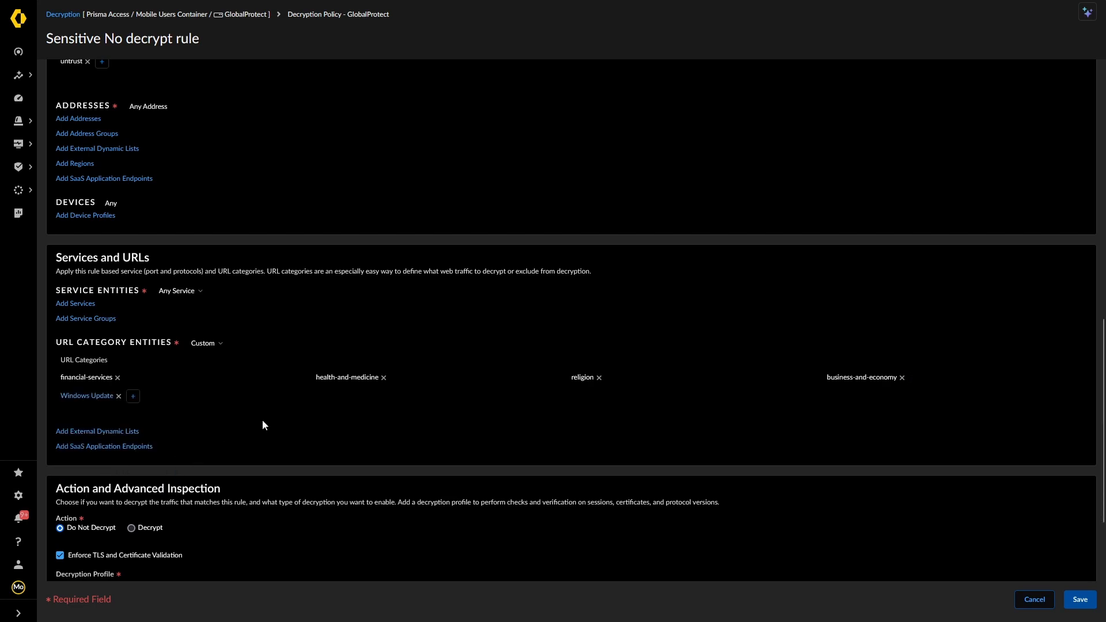
Confirm best-practice remains the Sensitive No decrypt rule's decryption profile
{"action": "scroll", "coordinate": [262, 425], "scroll_direction": "down", "scroll_amount": 2}
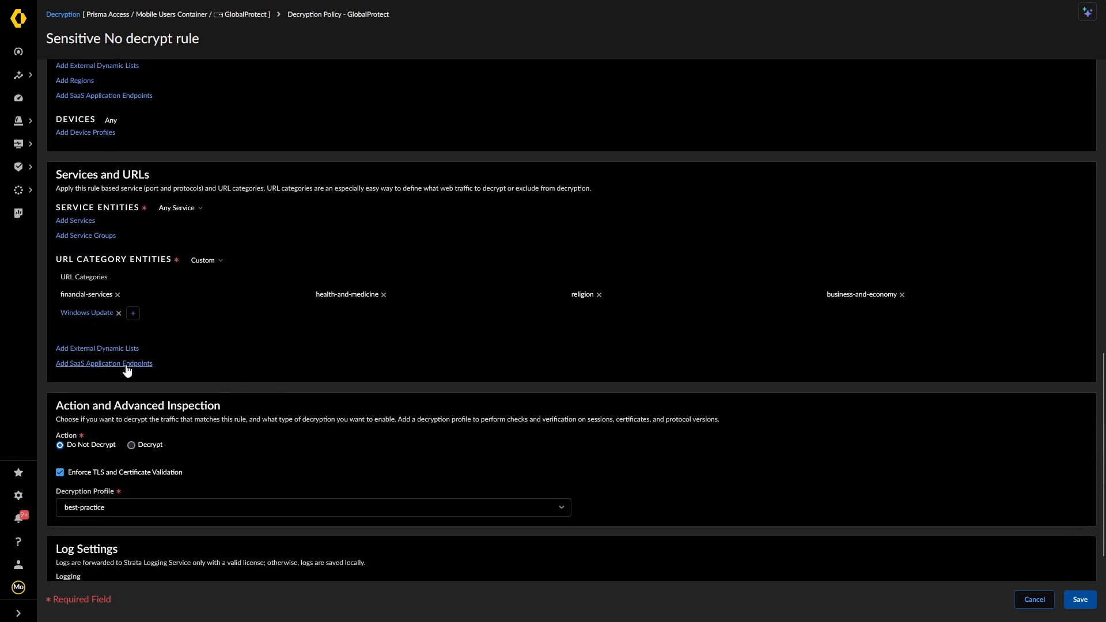
{"action": "scroll", "coordinate": [274, 433], "scroll_direction": "down", "scroll_amount": 1}
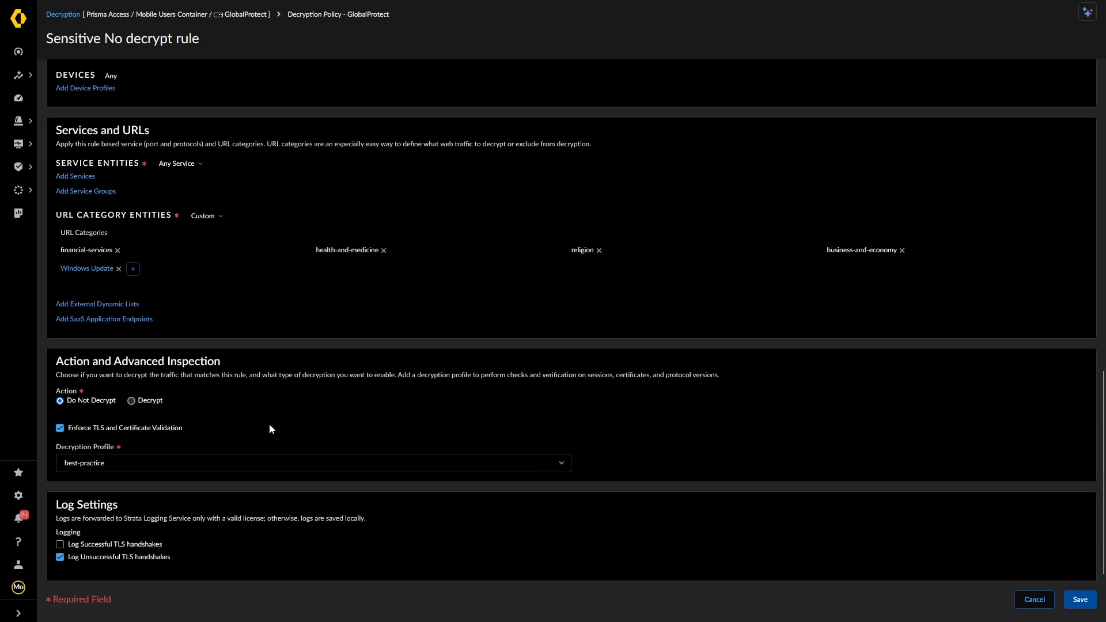
{"action": "left_click", "coordinate": [566, 464]}
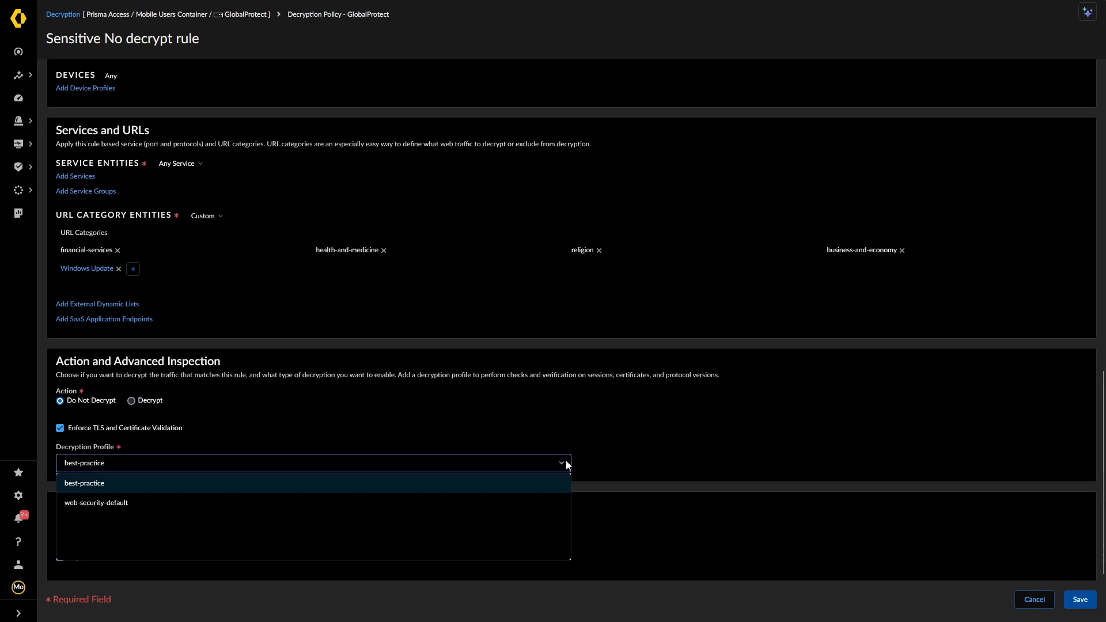
{"action": "left_click", "coordinate": [566, 464]}
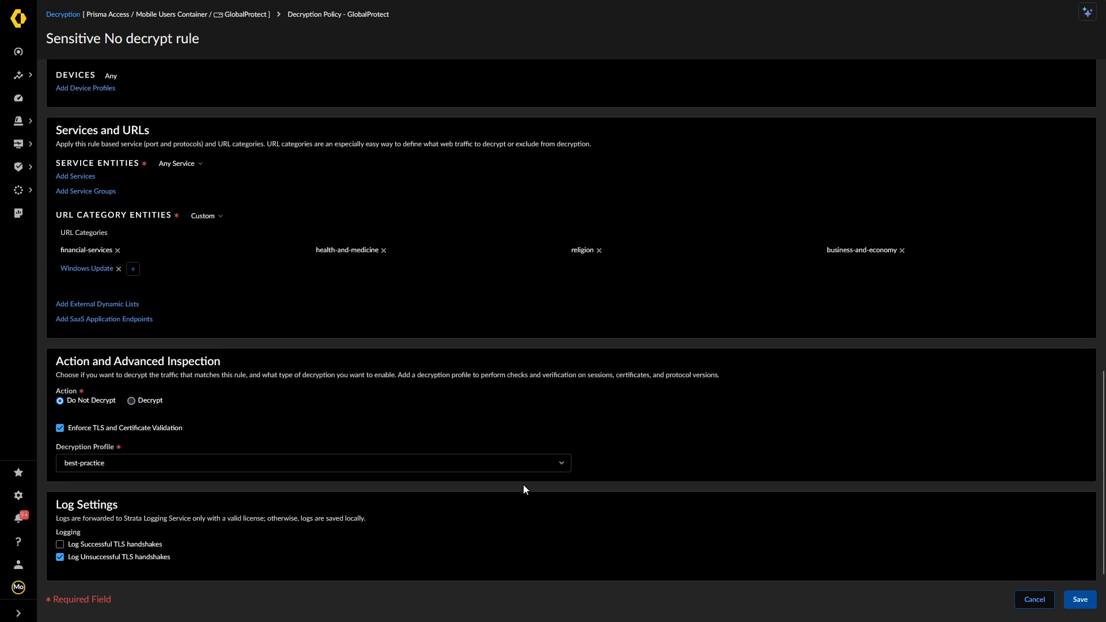
Save the Sensitive No decrypt rule with Windows Update, then view the best-practice decryption profile
{"action": "left_click", "coordinate": [1080, 601]}
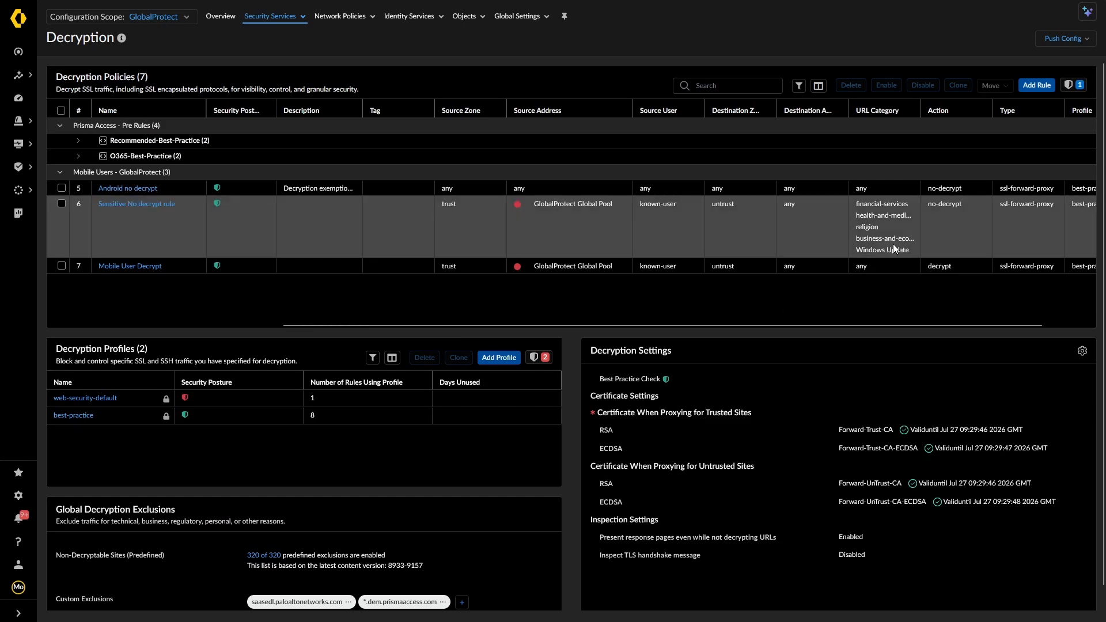
{"action": "scroll", "coordinate": [291, 361], "scroll_direction": "down", "scroll_amount": 1}
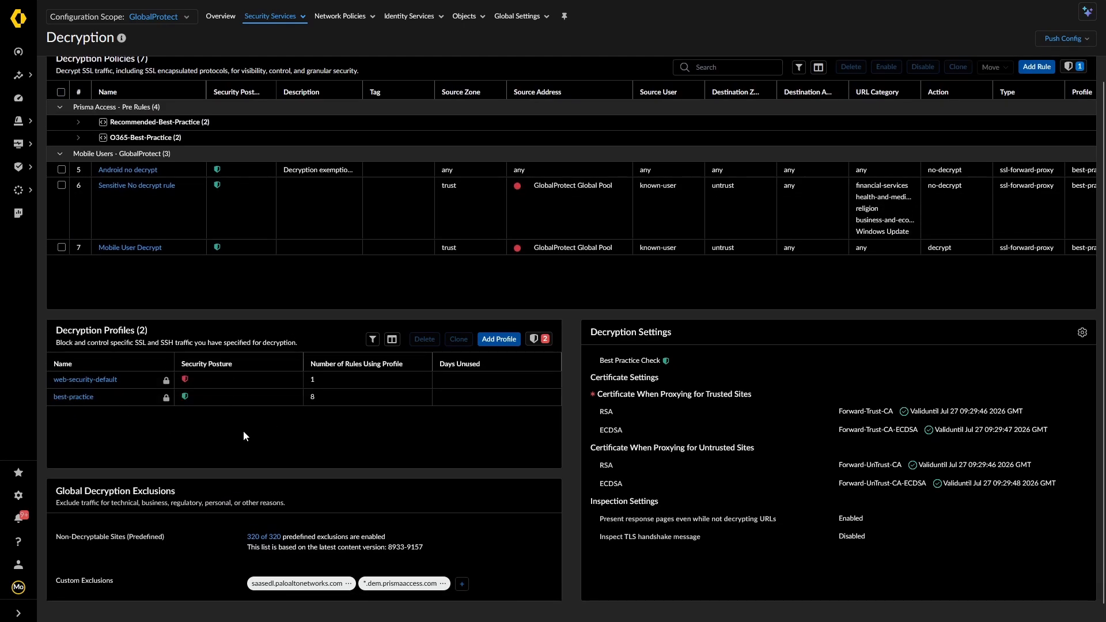
{"action": "left_click", "coordinate": [73, 397]}
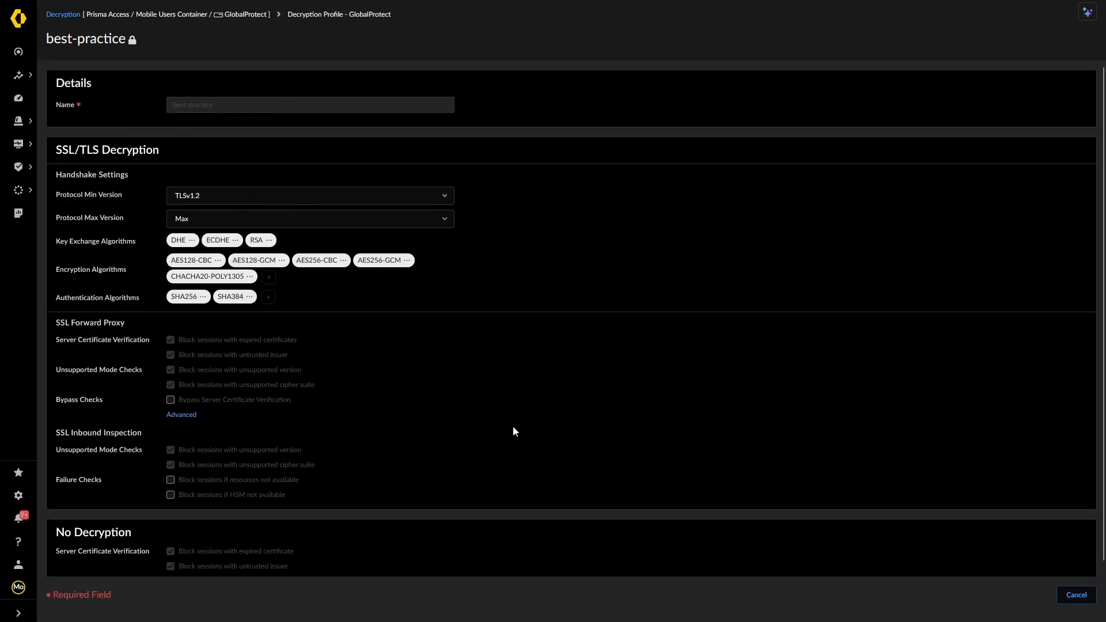
Close the best-practice profile and add a new decryption profile named 'Mode44 Decrypt Profile'
{"action": "left_click", "coordinate": [1076, 595]}
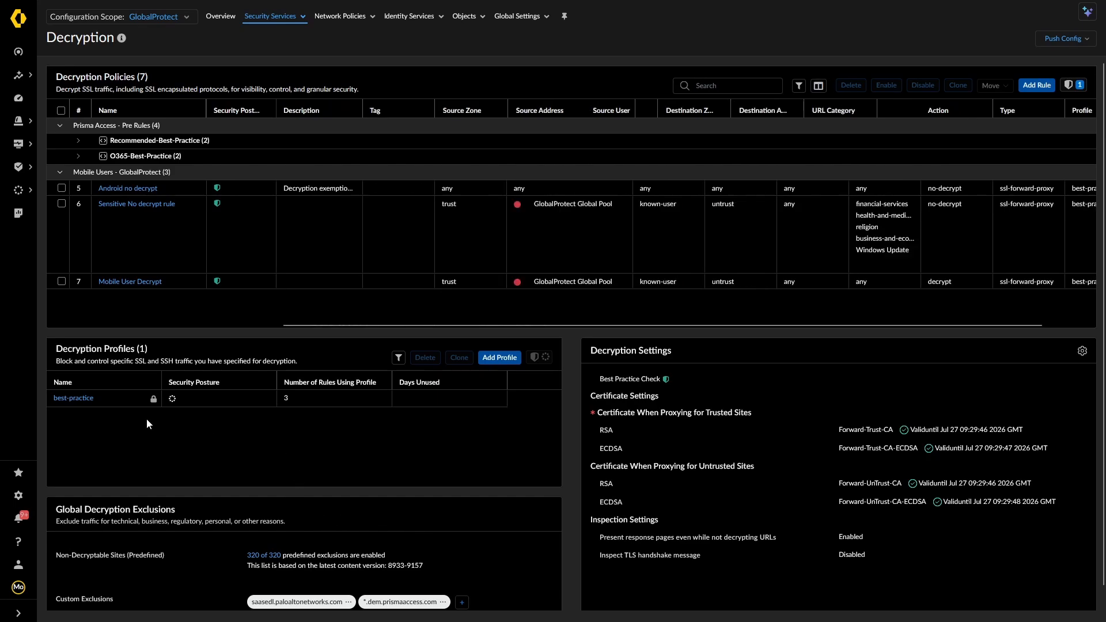
{"action": "left_click", "coordinate": [496, 358]}
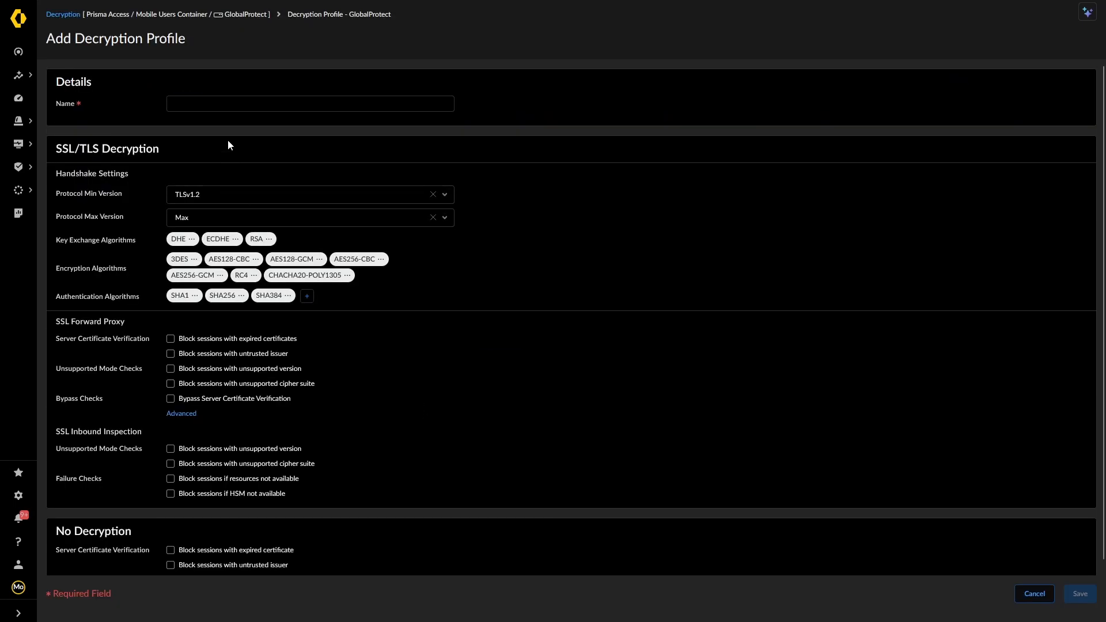
{"action": "left_click", "coordinate": [213, 103]}
{"action": "type", "text": "MOde44"}
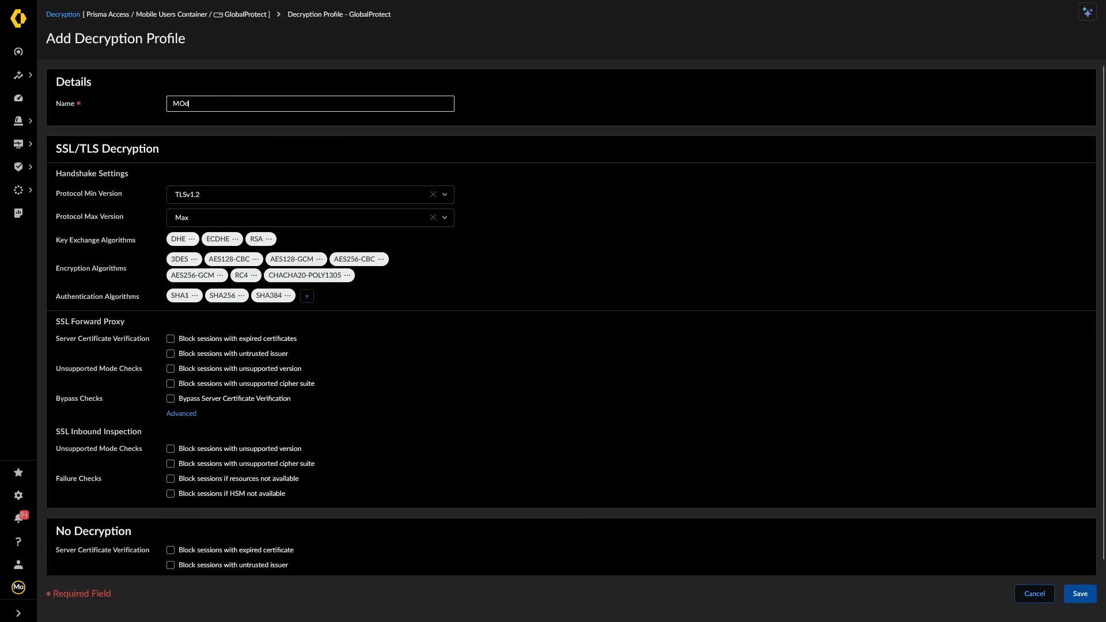
{"action": "key", "text": "BackSpace"}
{"action": "key", "text": "BackSpace"}
{"action": "key", "text": "BackSpace"}
{"action": "key", "text": "BackSpace"}
{"action": "key", "text": "BackSpace"}
{"action": "type", "text": "ode44"}
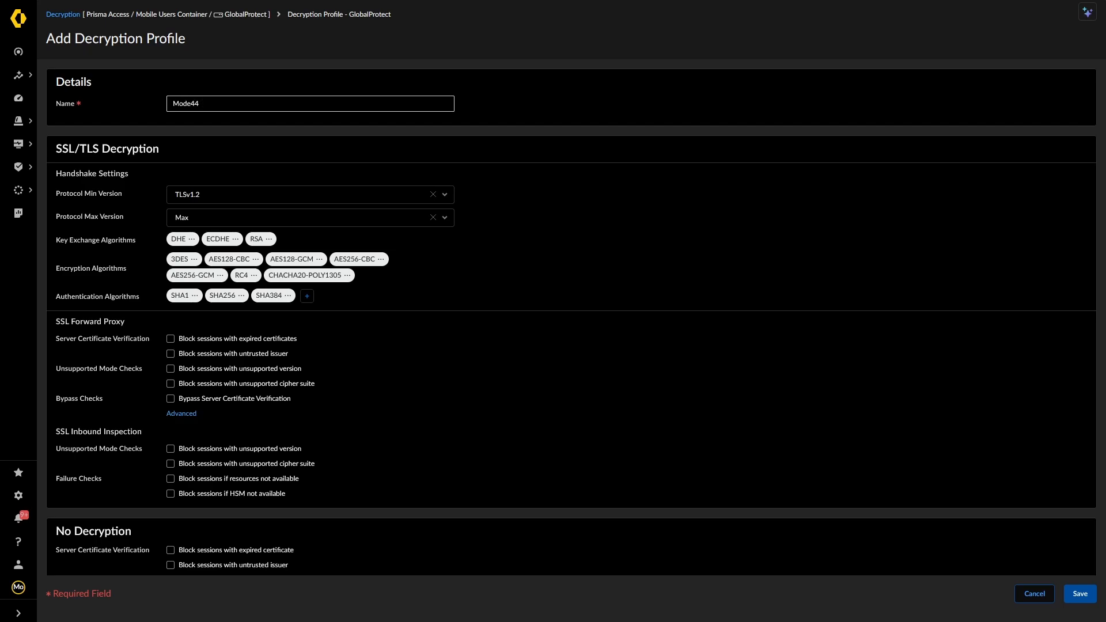
{"action": "type", "text": " Decrypt Profile"}
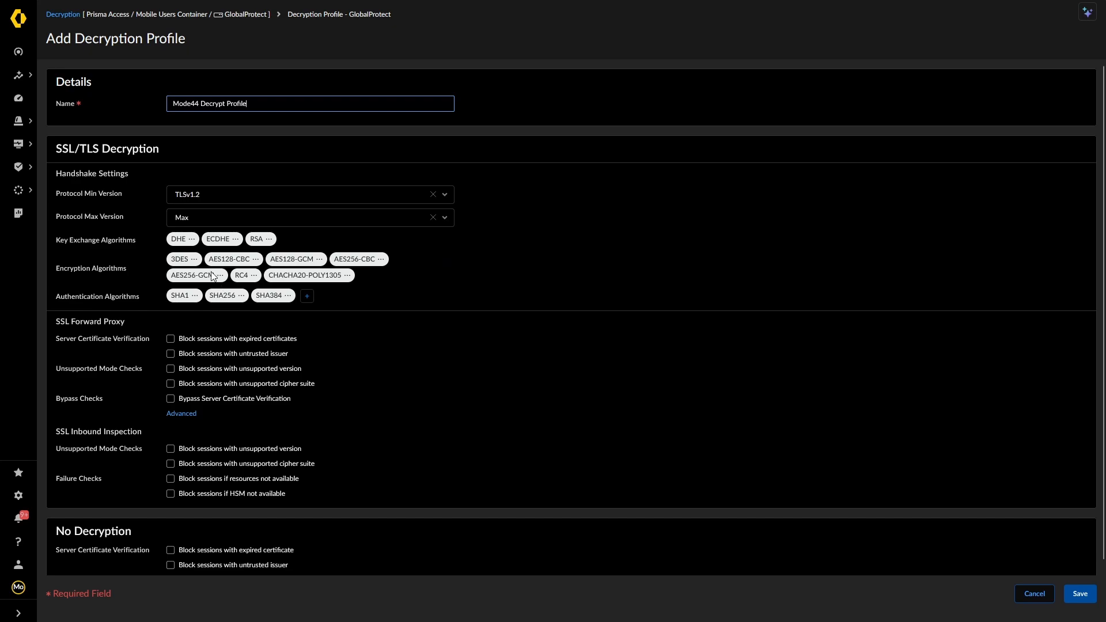
Remove the weak 3DES and RC4 encryption and SHA1 authentication algorithms
{"action": "left_click", "coordinate": [193, 258]}
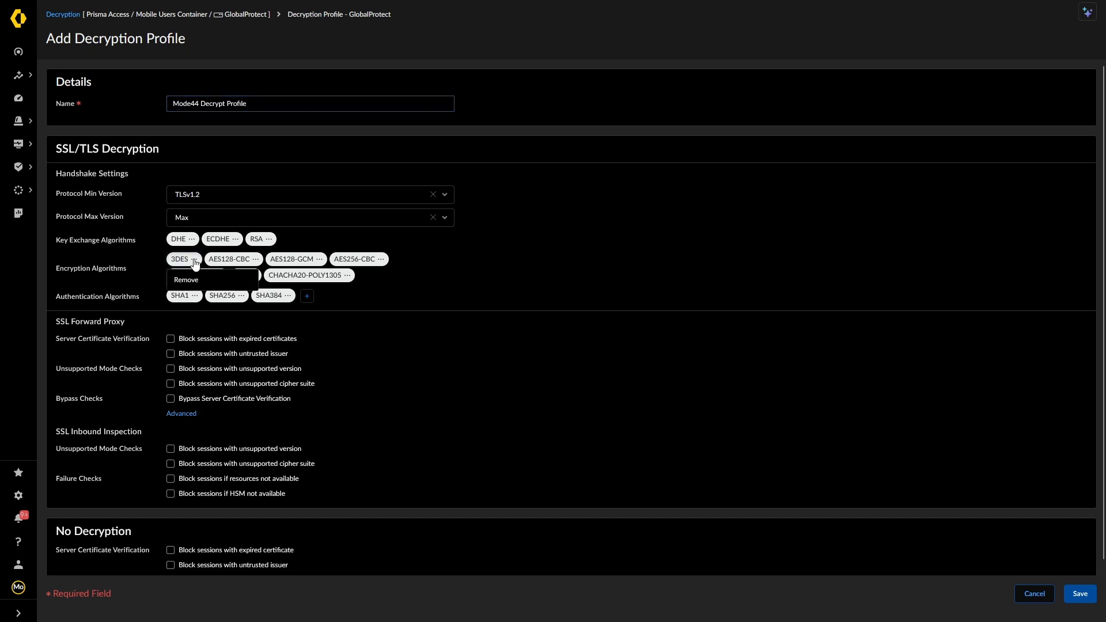
{"action": "left_click", "coordinate": [199, 281]}
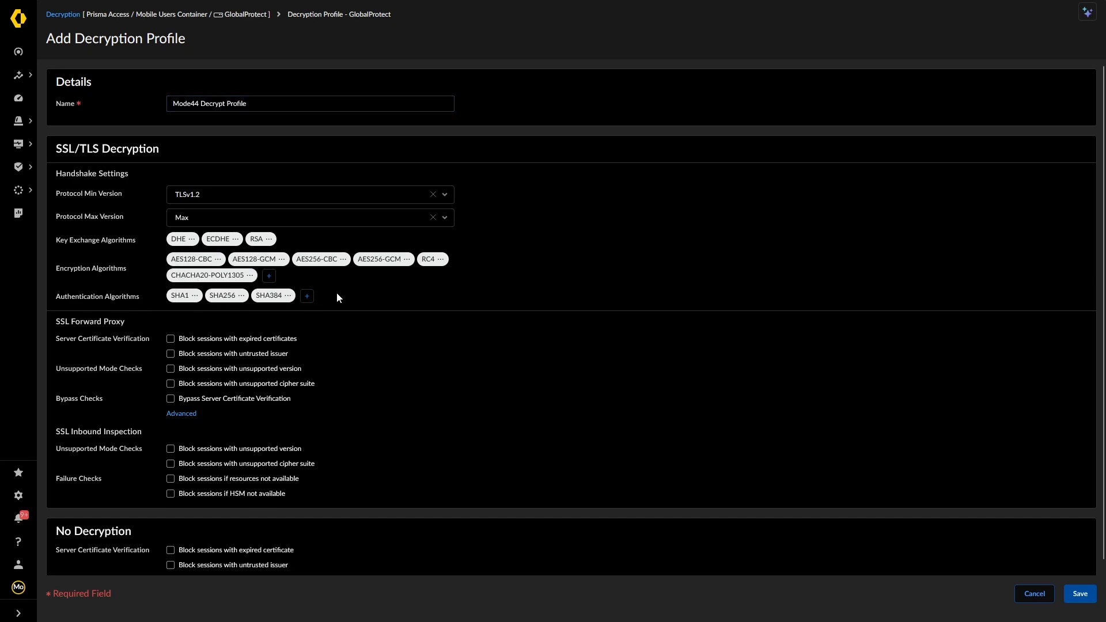
{"action": "left_click", "coordinate": [441, 260]}
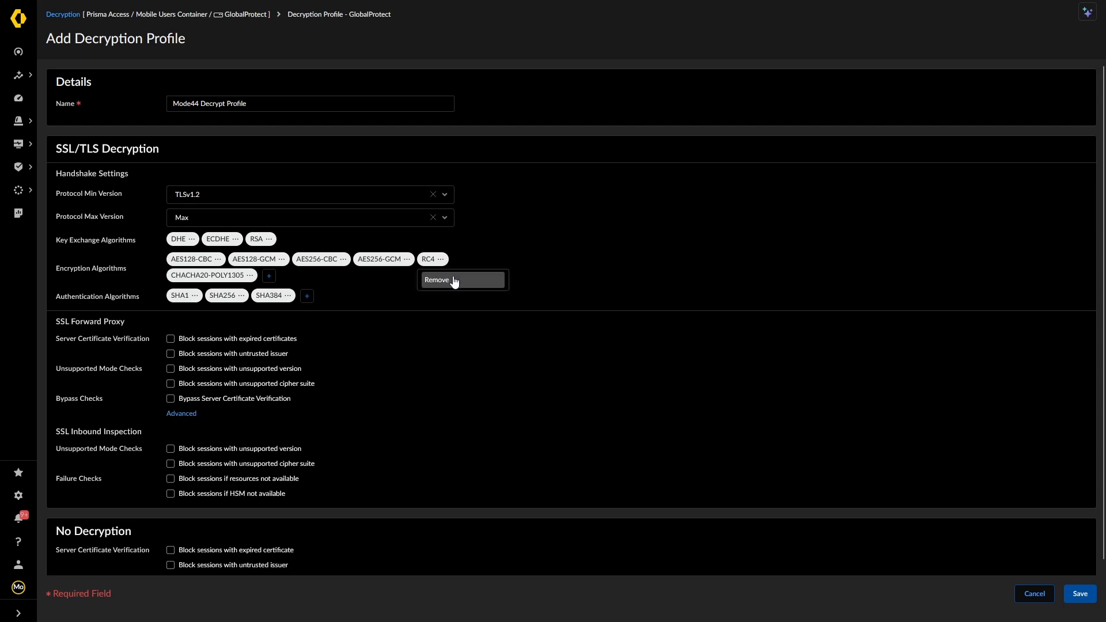
{"action": "left_click", "coordinate": [454, 281]}
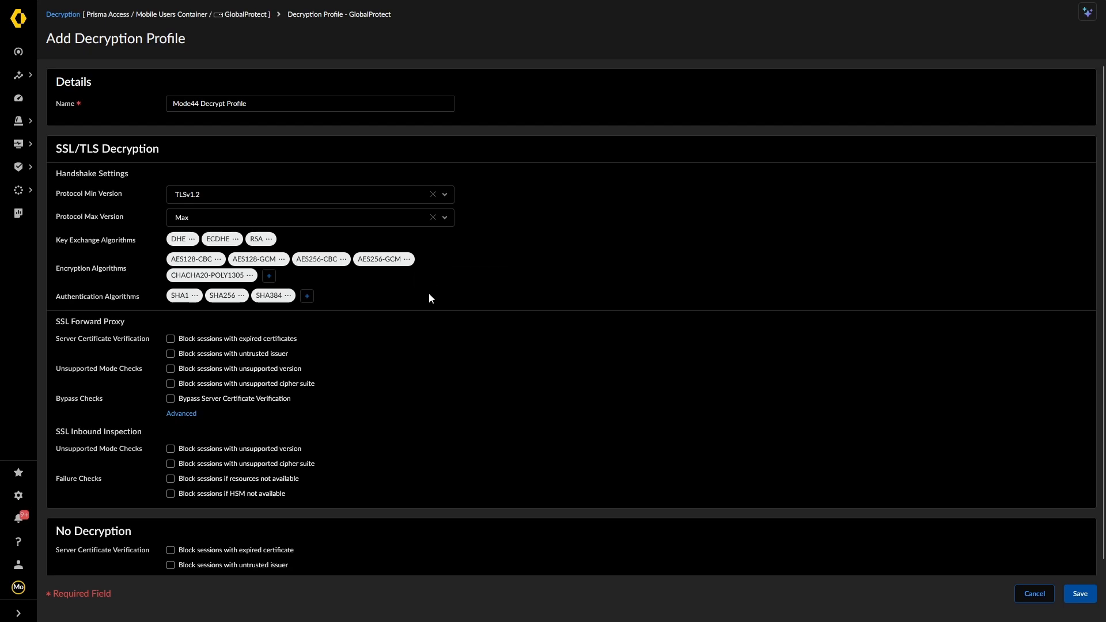
{"action": "left_click", "coordinate": [195, 295]}
{"action": "left_click", "coordinate": [204, 317]}
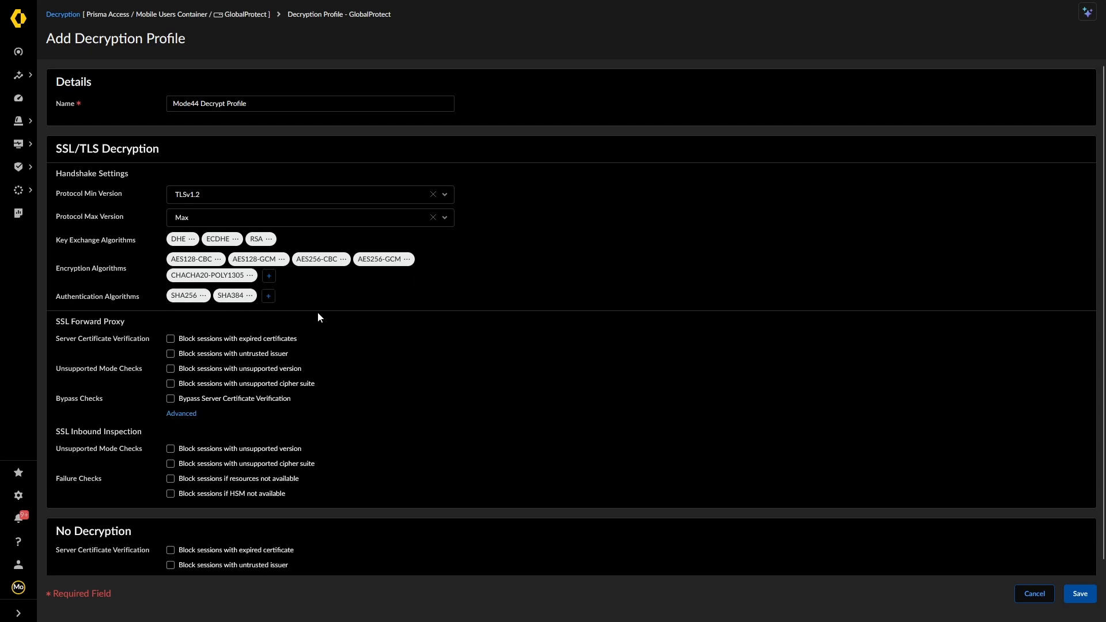
{"action": "left_click", "coordinate": [269, 296]}
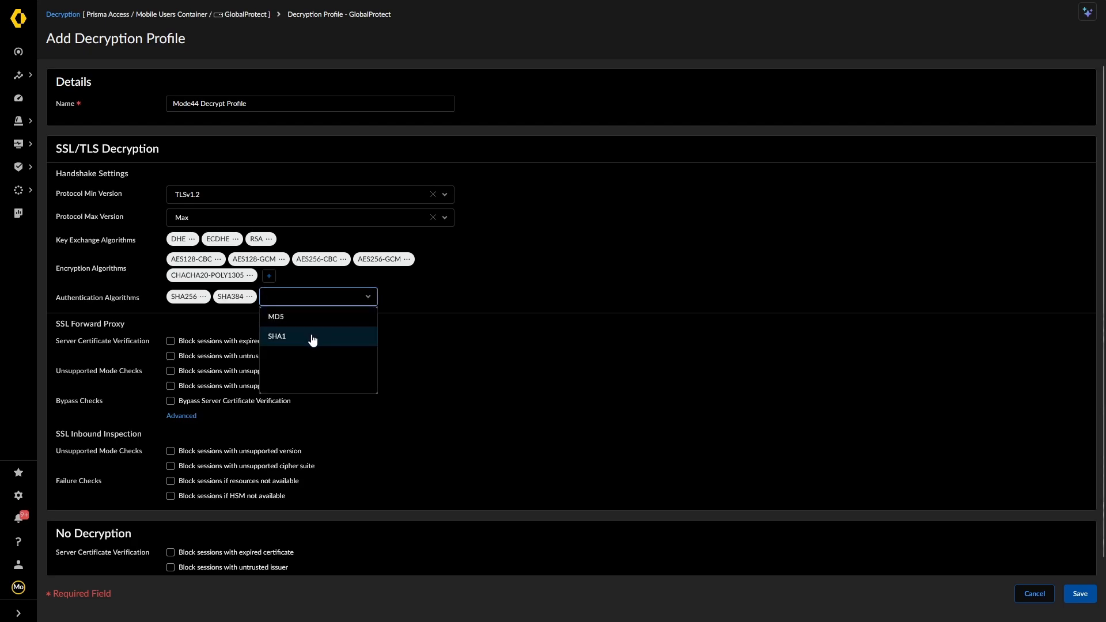
{"action": "left_click", "coordinate": [417, 298]}
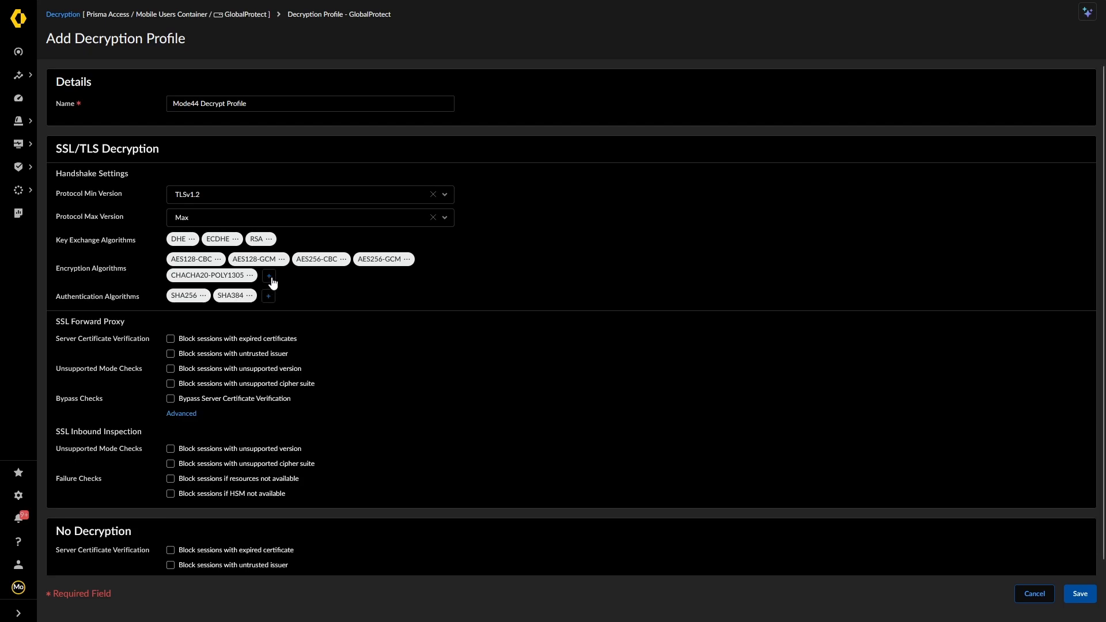
Keep TLSv1.2 as the profile's minimum protocol version
{"action": "left_click", "coordinate": [441, 196]}
{"action": "scroll", "coordinate": [228, 239], "scroll_direction": "down", "scroll_amount": 1}
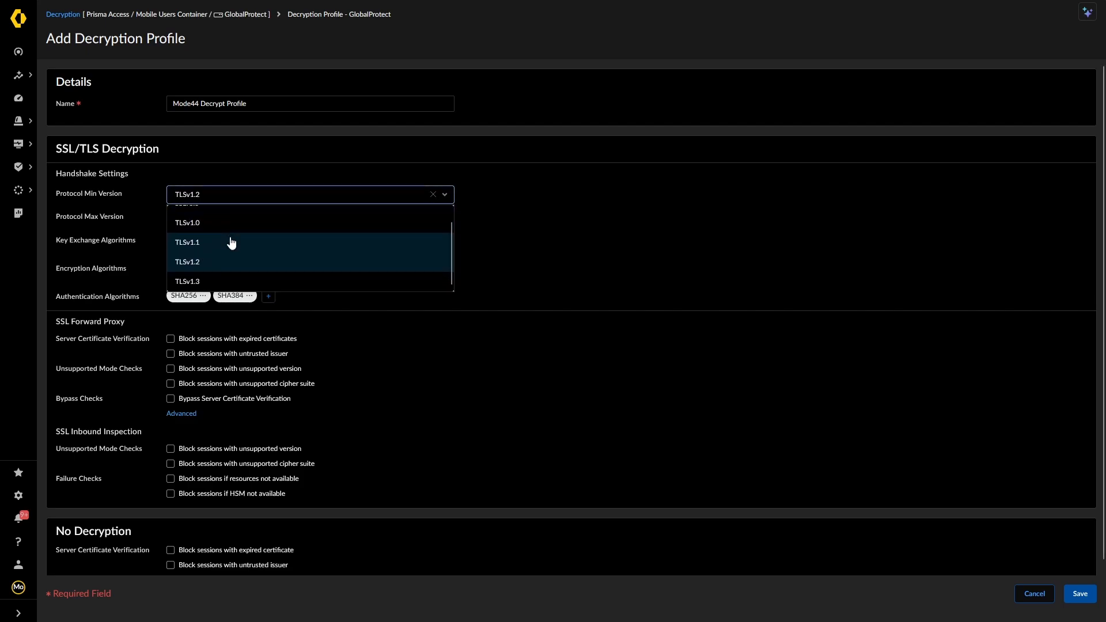
{"action": "left_click", "coordinate": [537, 239]}
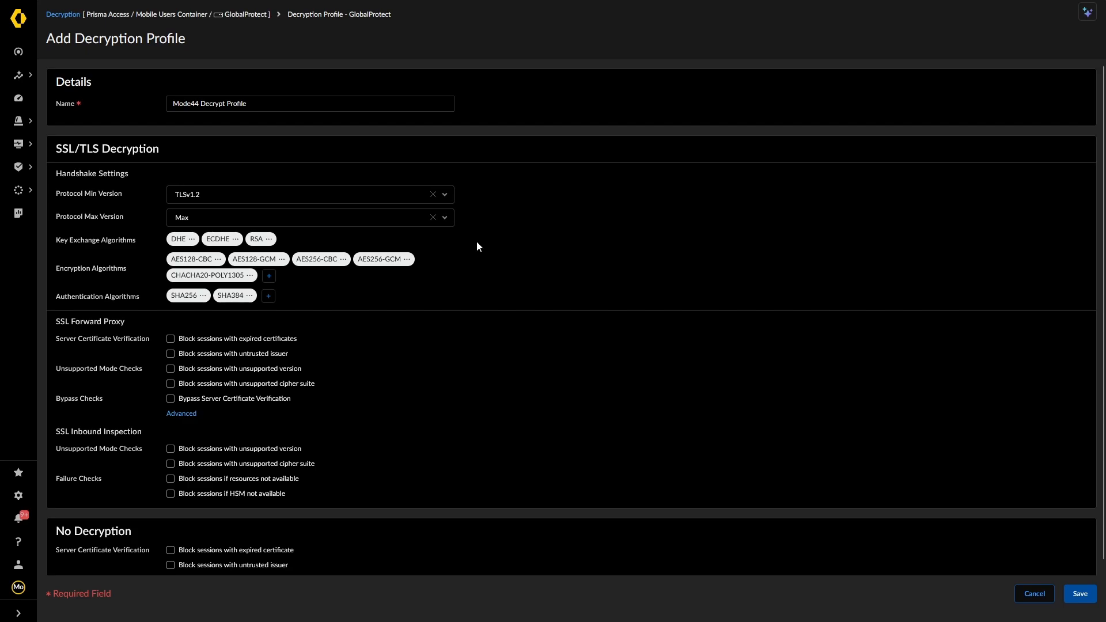
Block sessions with expired certificates under No Decryption and save Mode44 Decrypt Profile
{"action": "scroll", "coordinate": [478, 247], "scroll_direction": "down", "scroll_amount": 1}
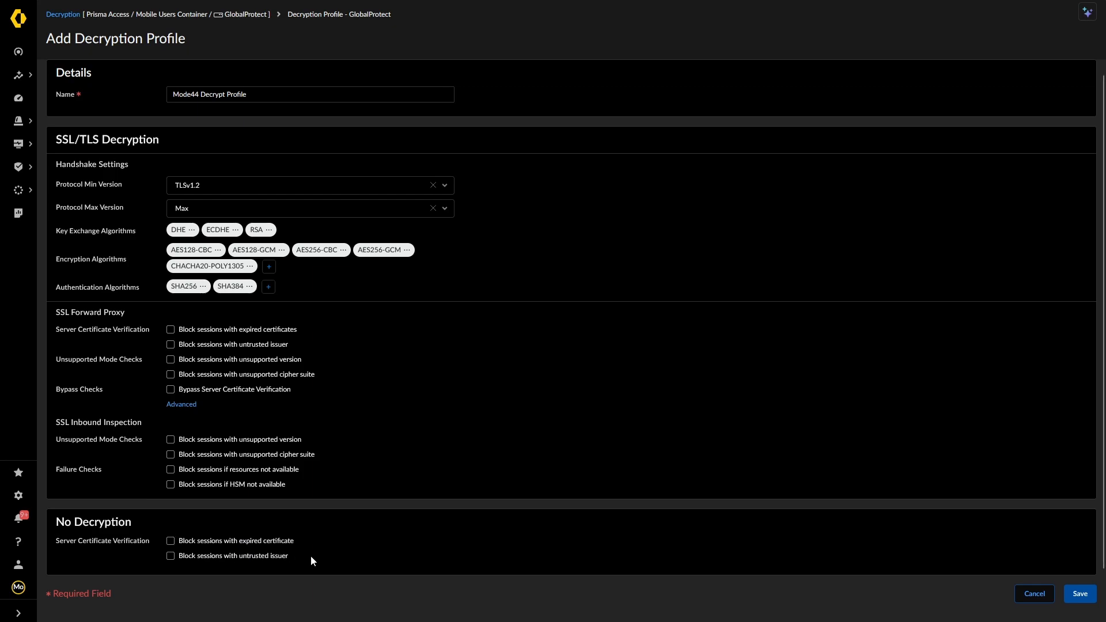
{"action": "left_click", "coordinate": [198, 544]}
{"action": "left_click", "coordinate": [1080, 595]}
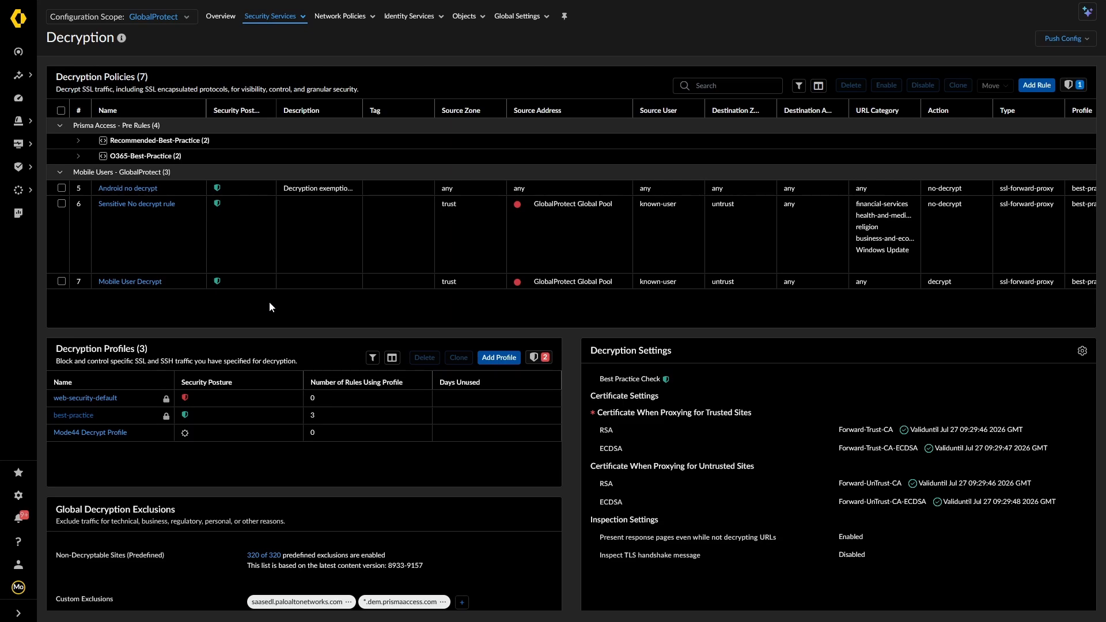
Review the decryption profiles list and open the GlobalProtect Decryption Settings for editing
{"action": "scroll", "coordinate": [270, 306], "scroll_direction": "down", "scroll_amount": 1}
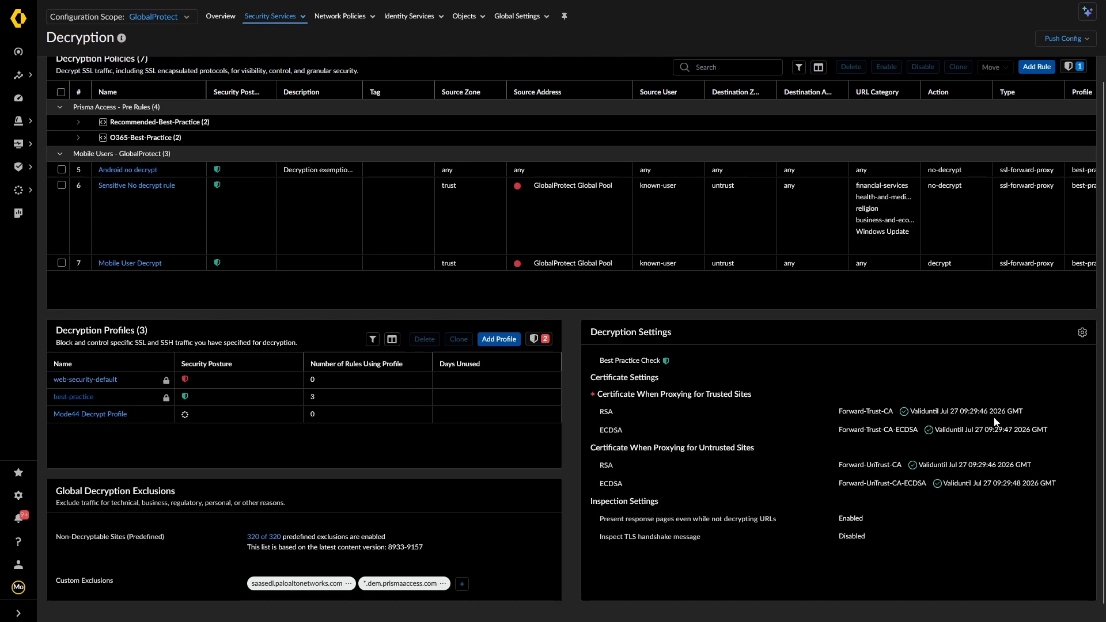
{"action": "scroll", "coordinate": [976, 413], "scroll_direction": "up", "scroll_amount": 1}
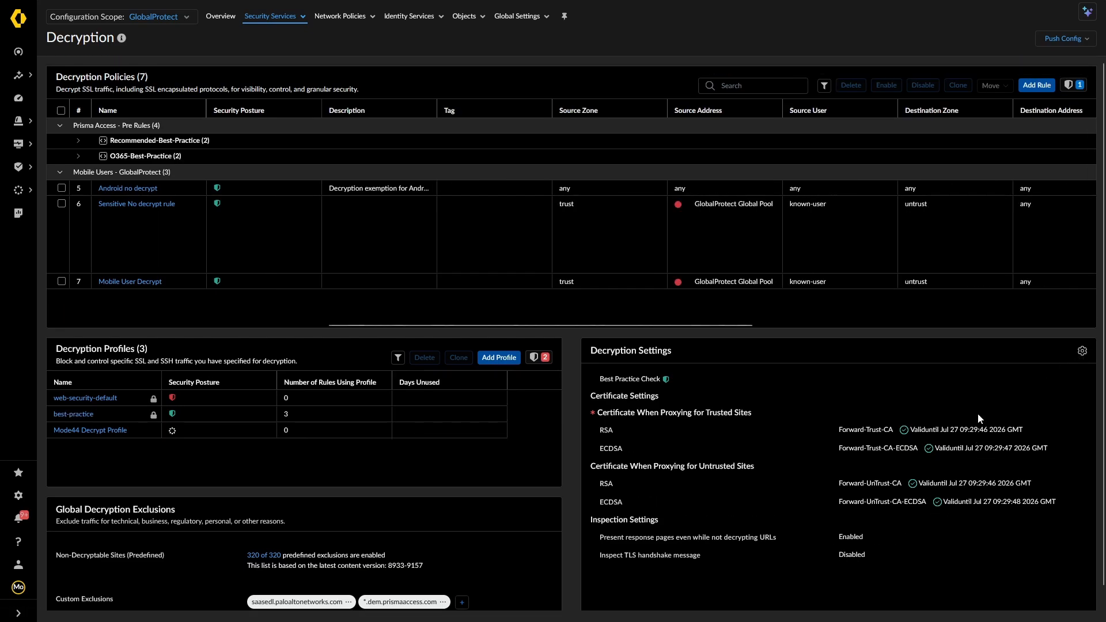
{"action": "scroll", "coordinate": [818, 409], "scroll_direction": "down", "scroll_amount": 1}
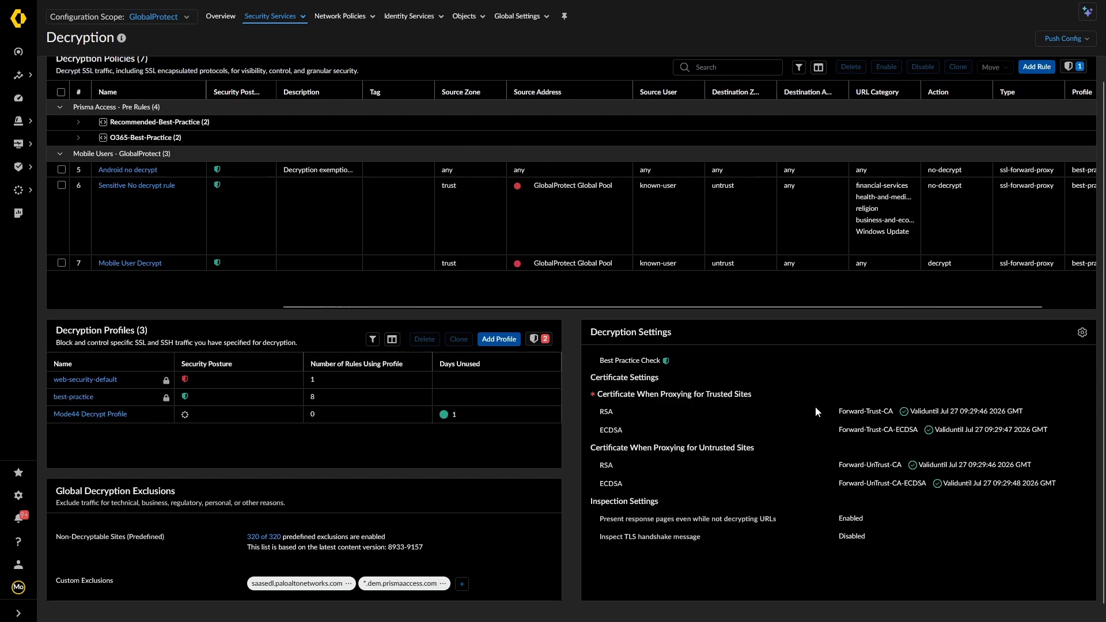
{"action": "left_click", "coordinate": [1082, 332]}
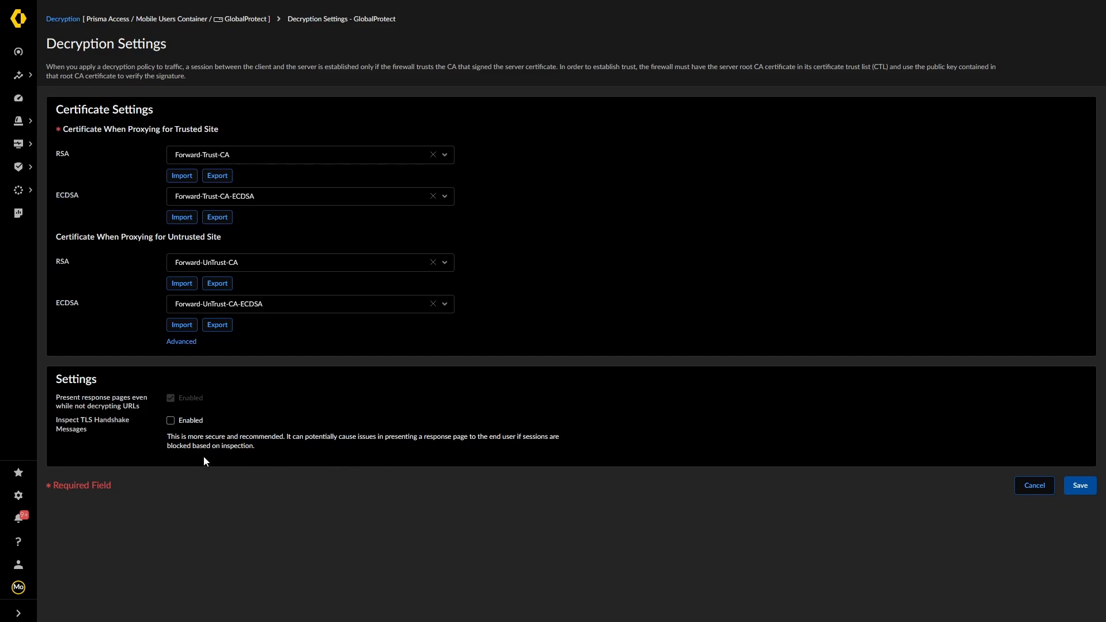
Cancel the GlobalProtect Decryption Settings unchanged and scroll the Decryption overview
{"action": "left_click", "coordinate": [1025, 486]}
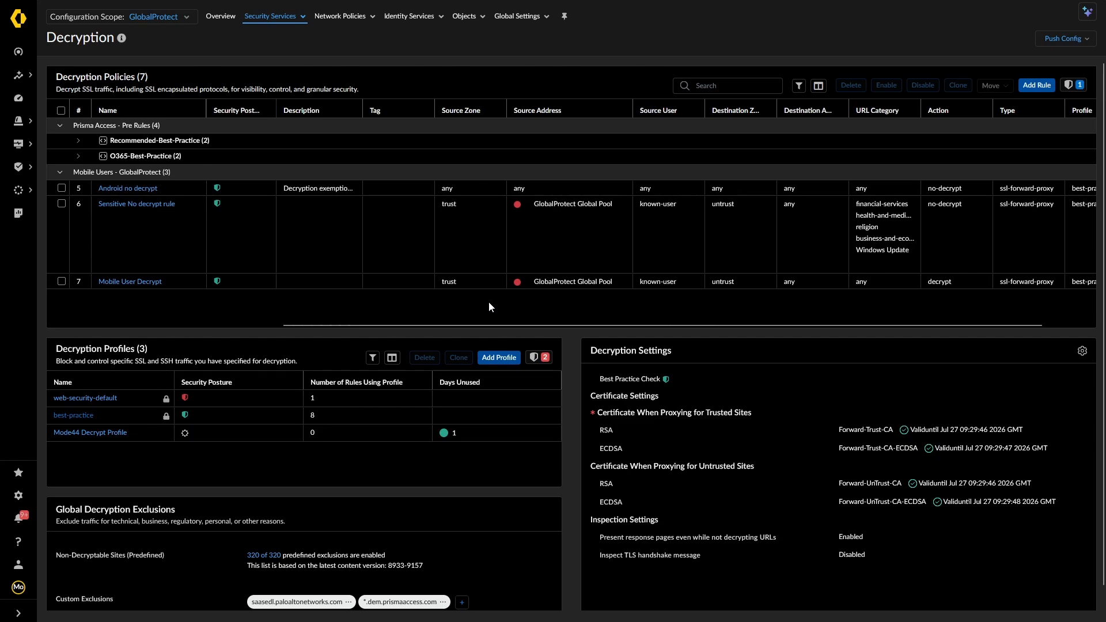
{"action": "scroll", "coordinate": [488, 301], "scroll_direction": "down", "scroll_amount": 1}
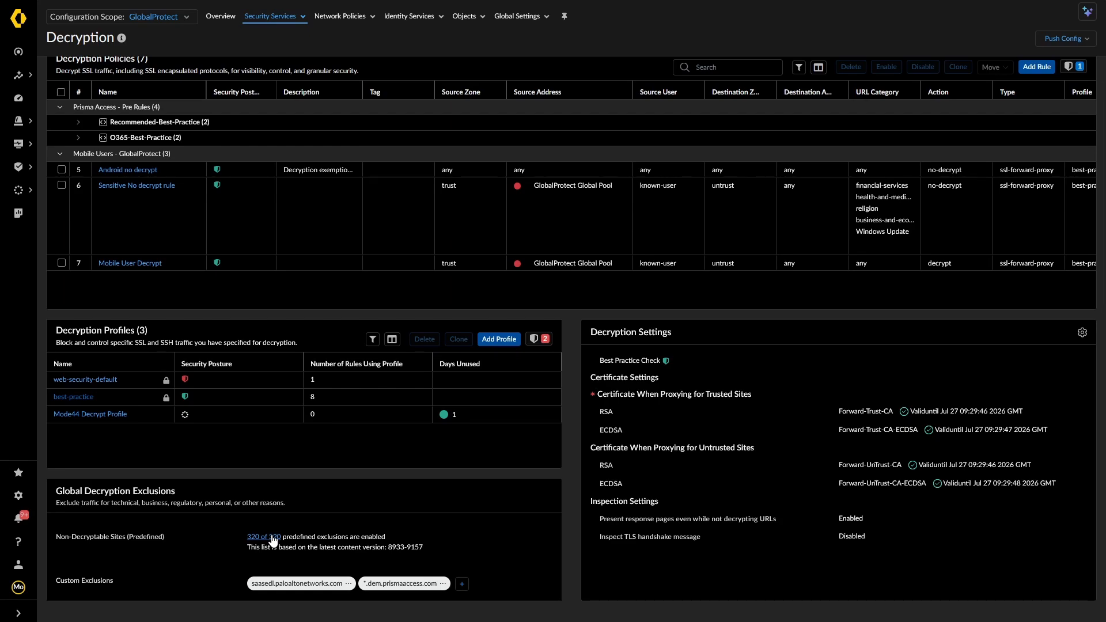
{"action": "left_click", "coordinate": [463, 583]}
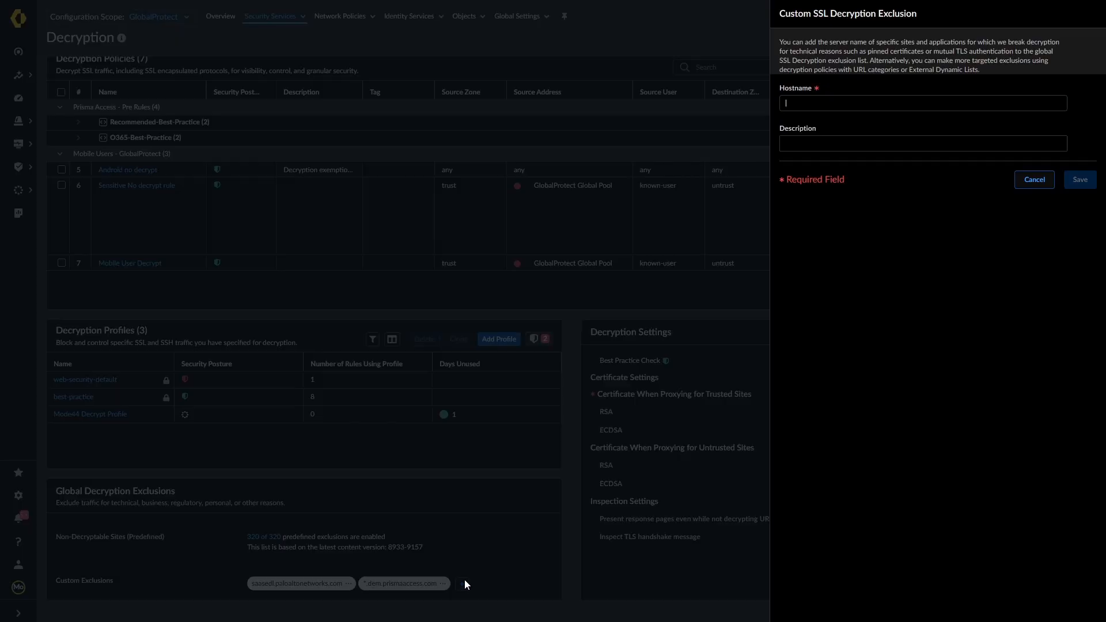
{"action": "left_click", "coordinate": [1029, 183]}
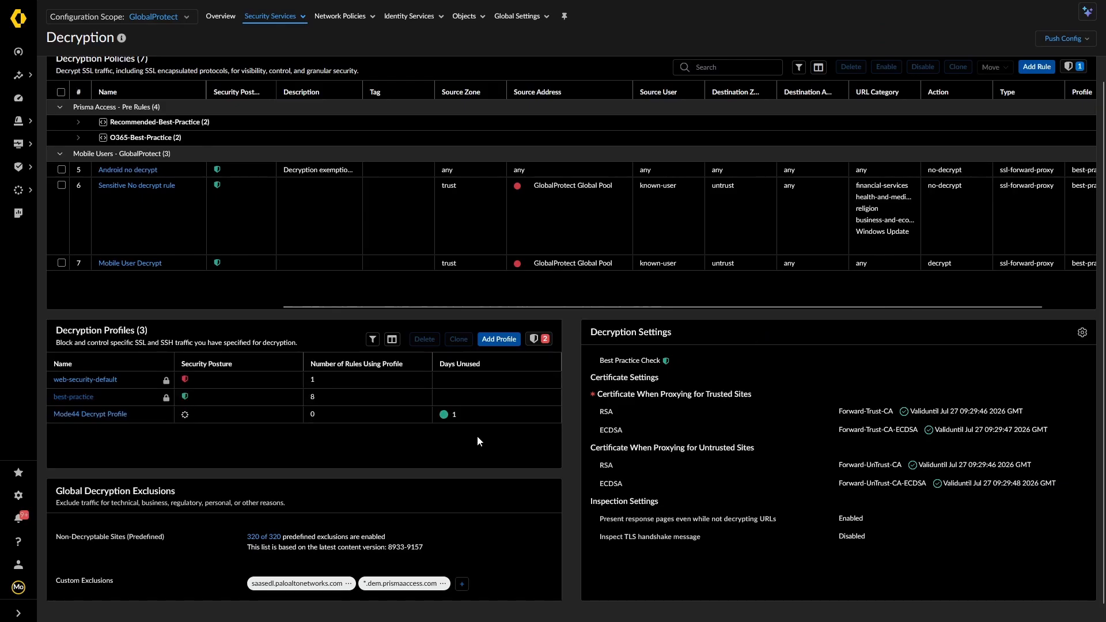
{"action": "scroll", "coordinate": [461, 432], "scroll_direction": "up", "scroll_amount": 2}
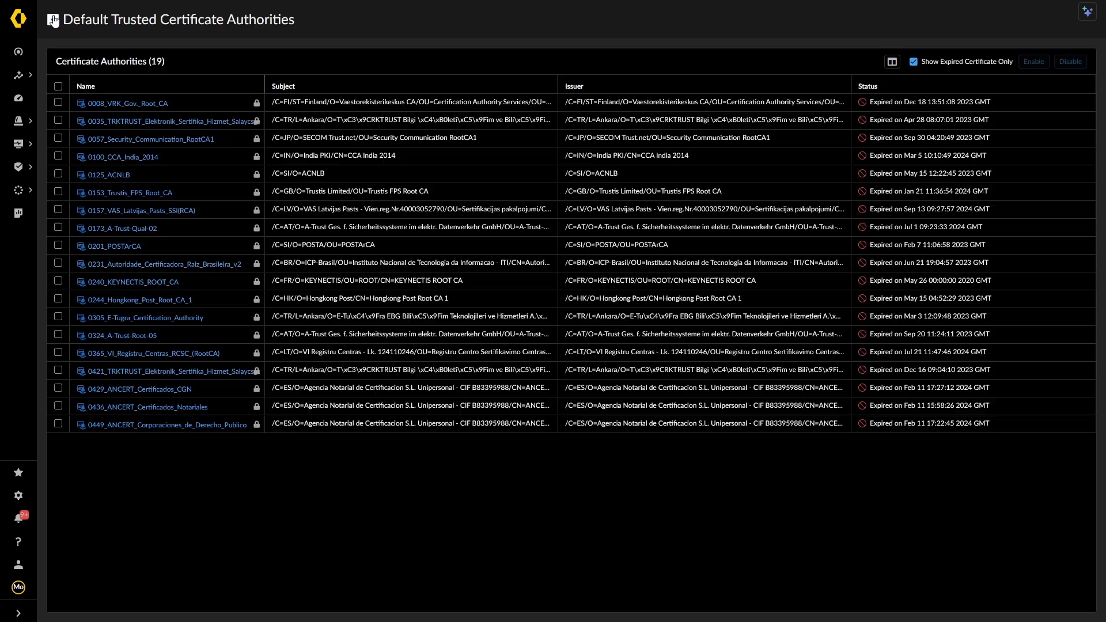
Go from Certificate Management to the Security Services Security Policy rules page
{"action": "left_click", "coordinate": [53, 18]}
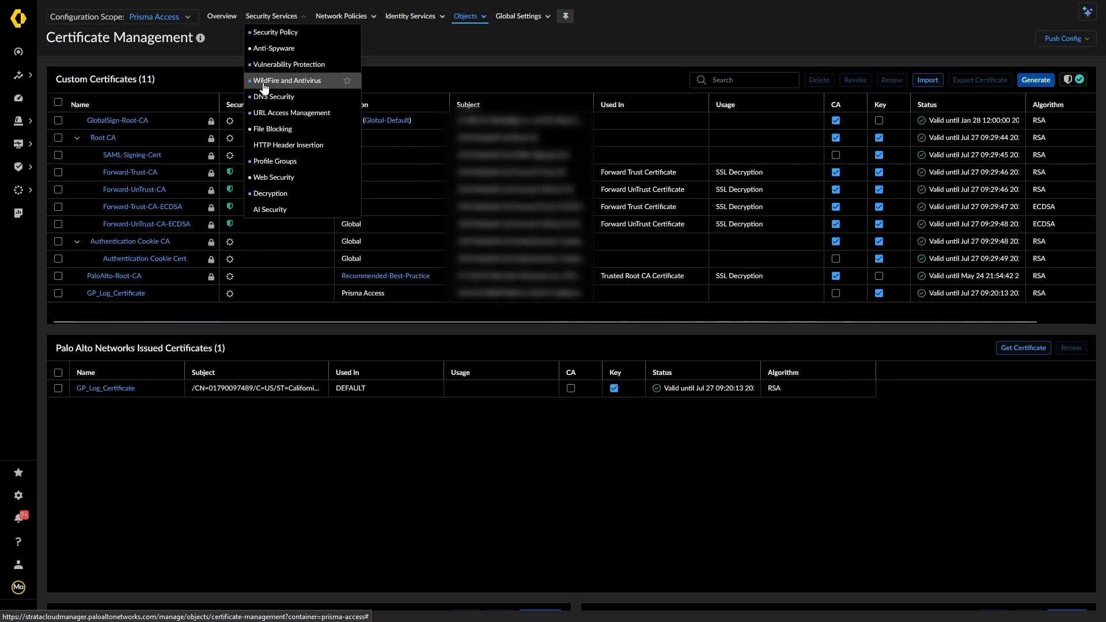
{"action": "left_click", "coordinate": [271, 16]}
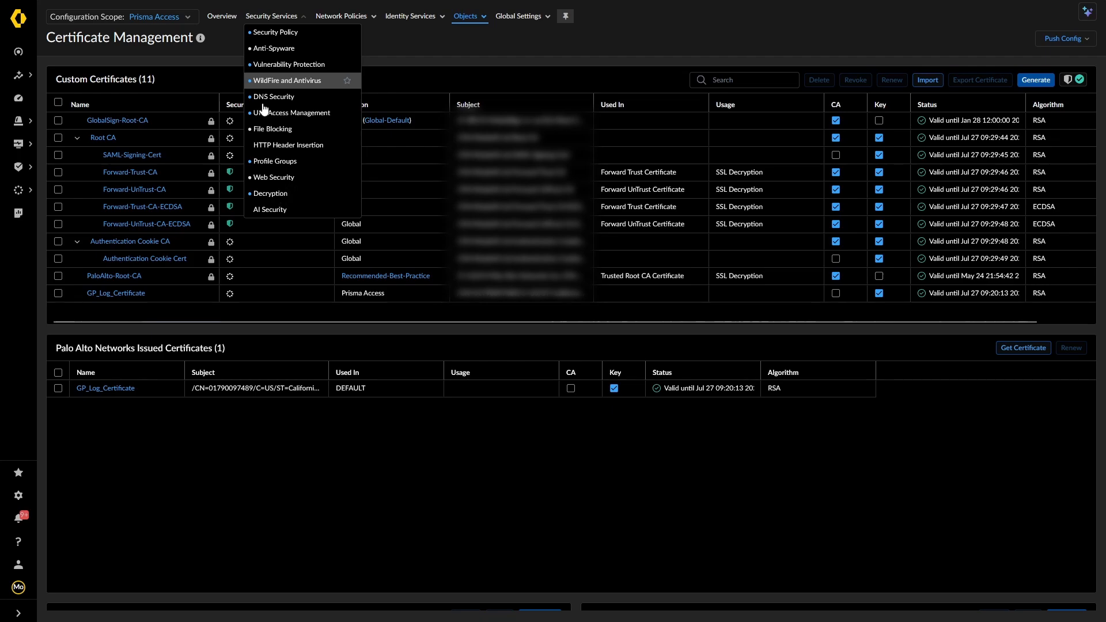
{"action": "left_click", "coordinate": [276, 32]}
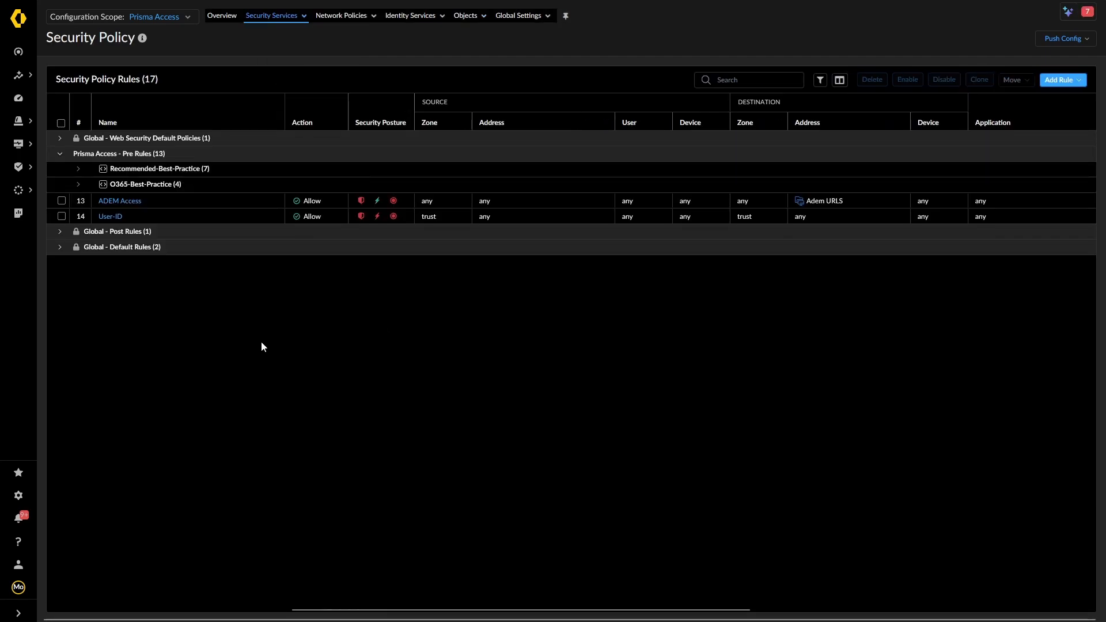
Switch the scope to GlobalProtect and open the Allow NON standard Ports to Internal rule
{"action": "left_click", "coordinate": [180, 16]}
{"action": "left_click", "coordinate": [108, 146]}
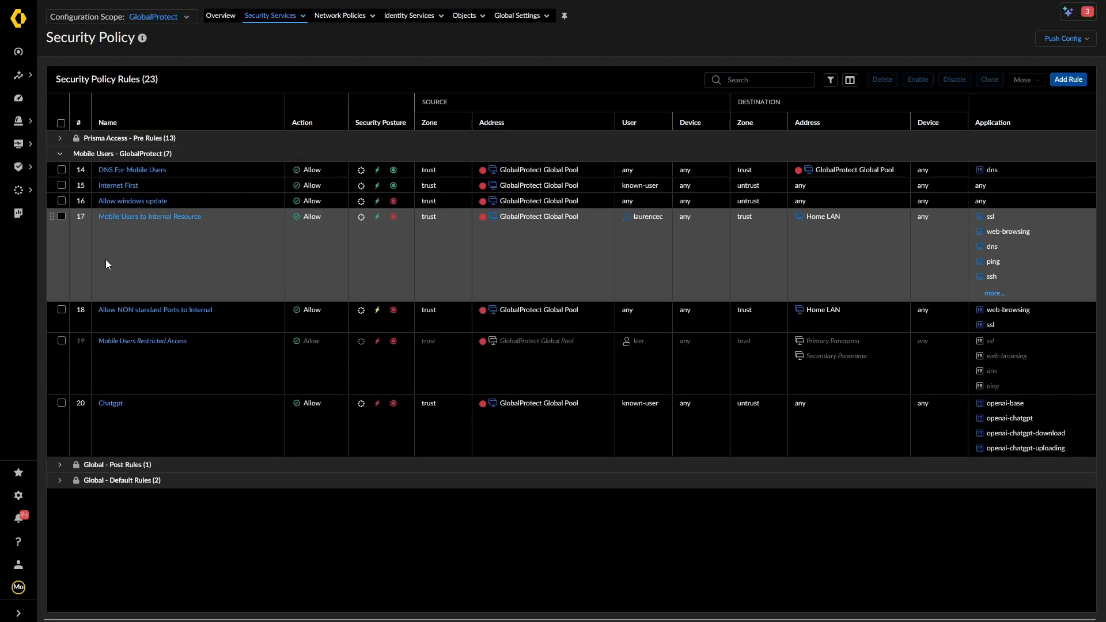
{"action": "left_click", "coordinate": [125, 311]}
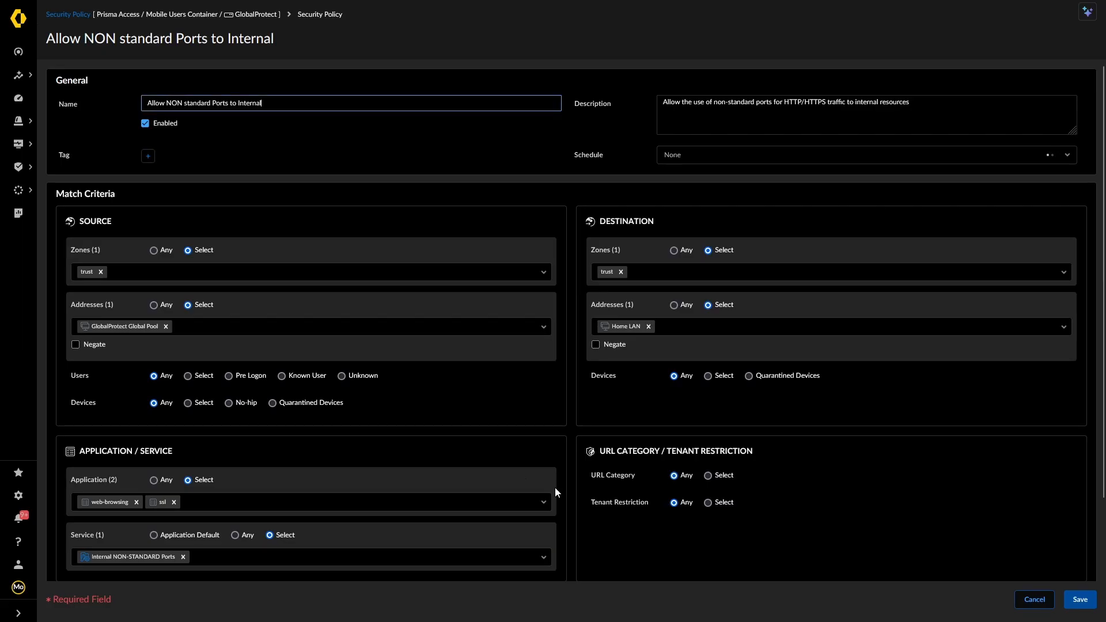
Review the rule's log settings, other options and best-practice profile group without changes
{"action": "scroll", "coordinate": [556, 484], "scroll_direction": "down", "scroll_amount": 2}
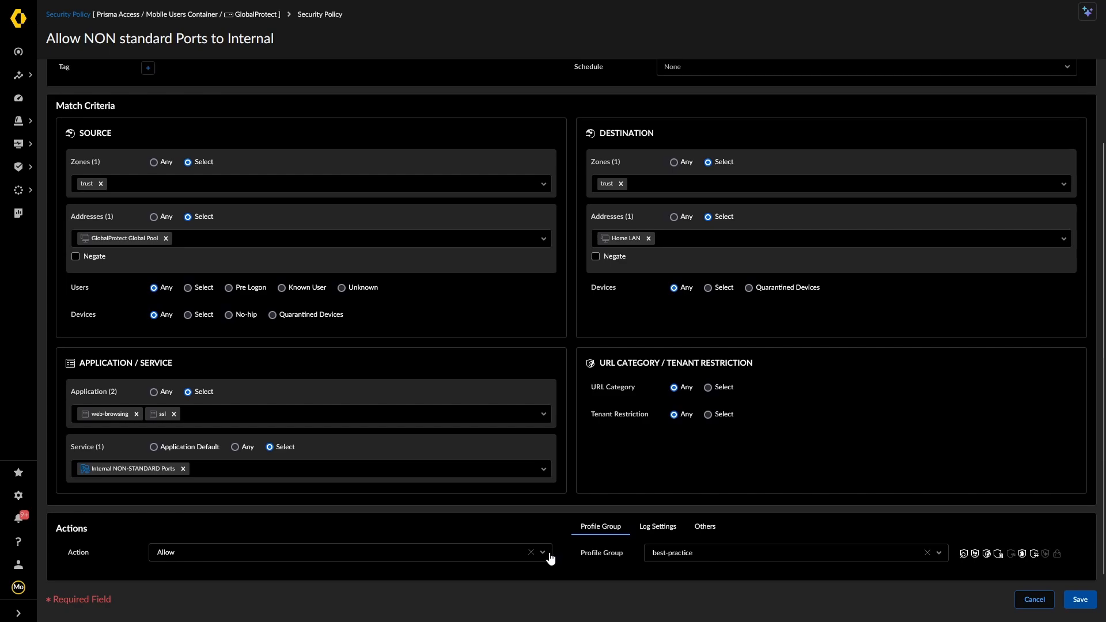
{"action": "left_click", "coordinate": [659, 526]}
{"action": "scroll", "coordinate": [728, 535], "scroll_direction": "down", "scroll_amount": 1}
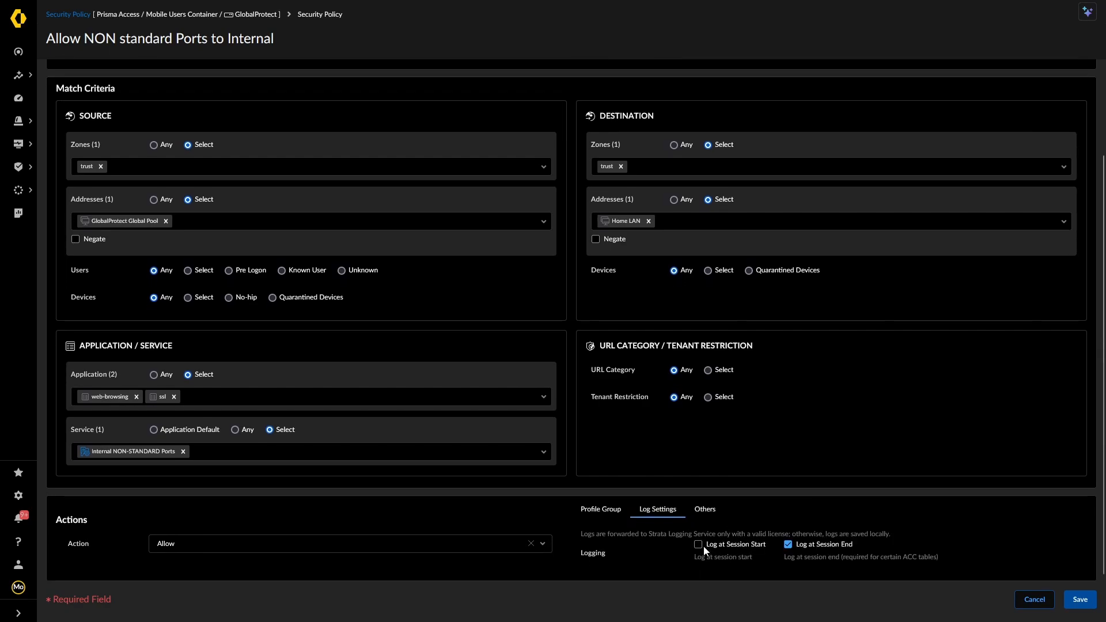
{"action": "left_click", "coordinate": [617, 514]}
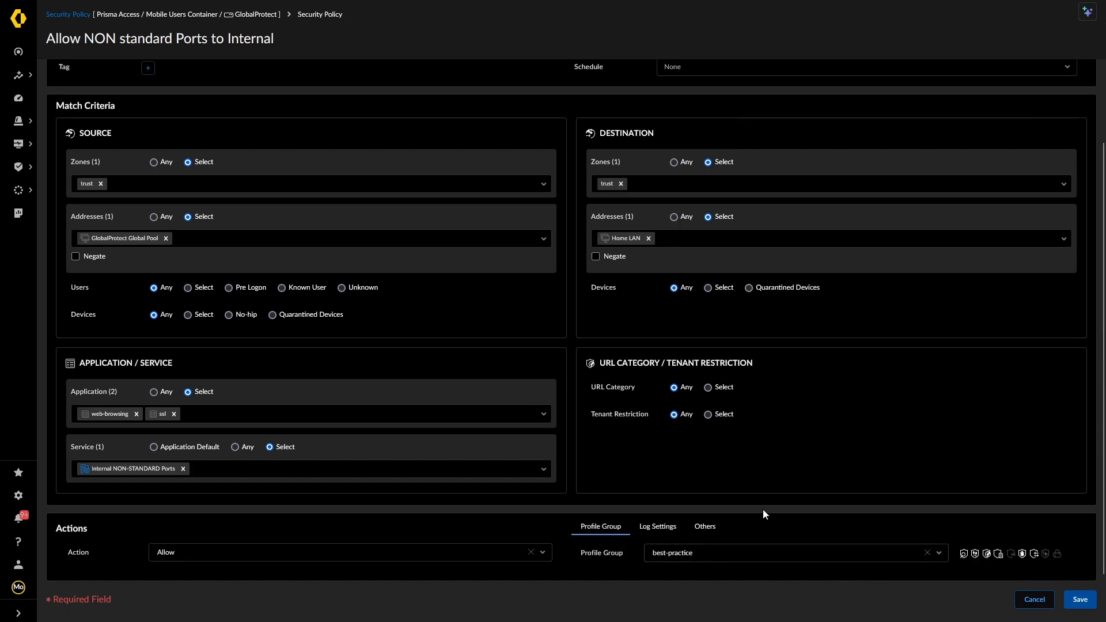
{"action": "left_click", "coordinate": [938, 553]}
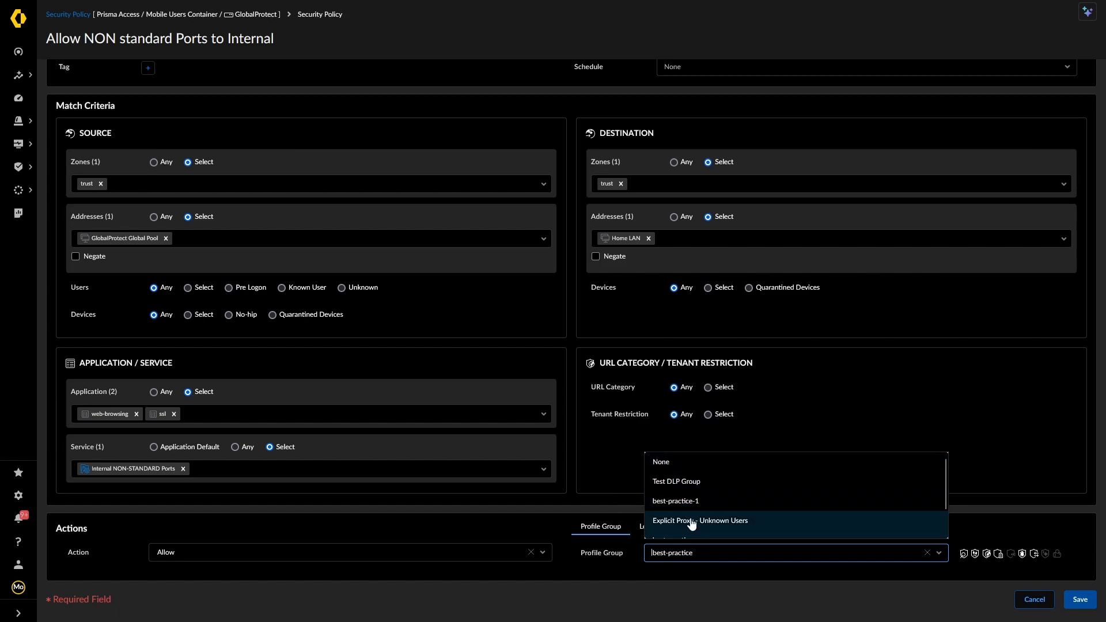
{"action": "left_click", "coordinate": [990, 516]}
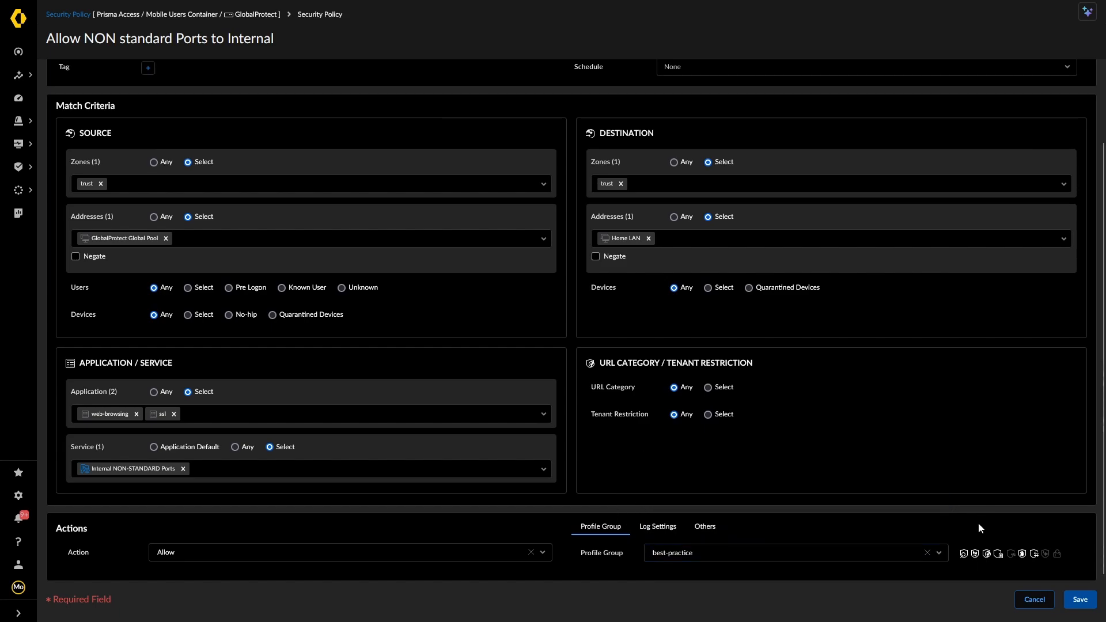
{"action": "left_click", "coordinate": [705, 526]}
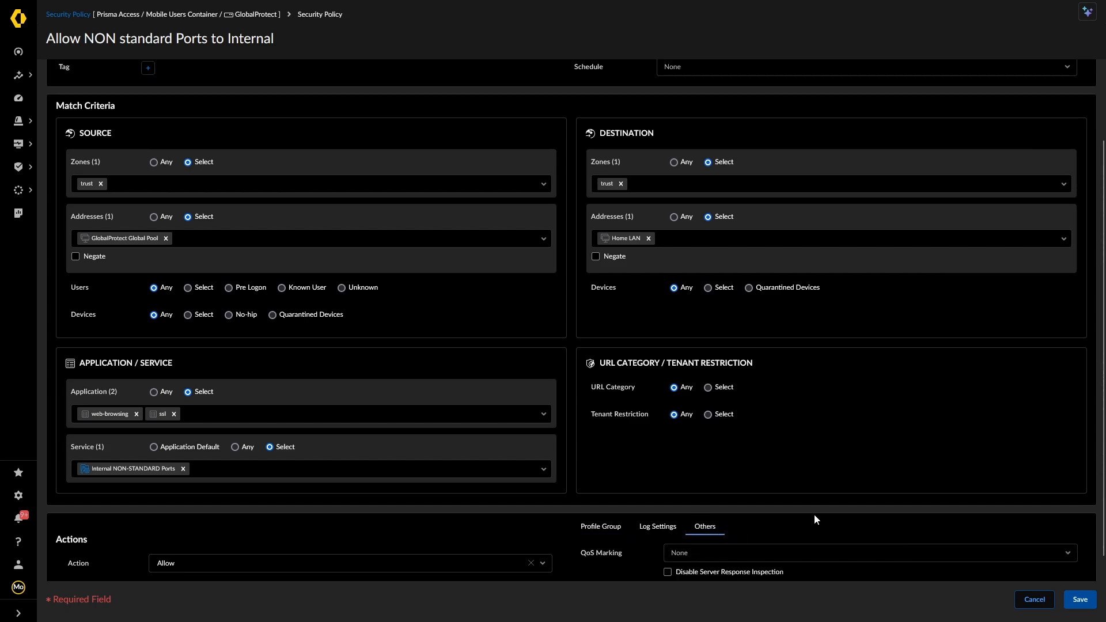
{"action": "scroll", "coordinate": [799, 516], "scroll_direction": "down", "scroll_amount": 1}
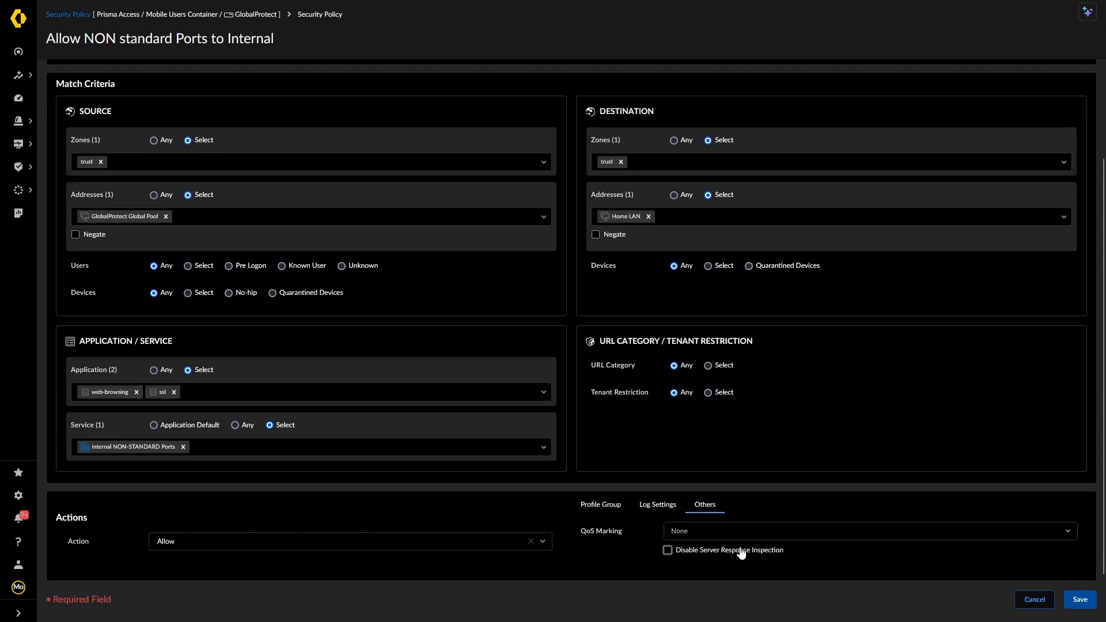
{"action": "left_click", "coordinate": [614, 512]}
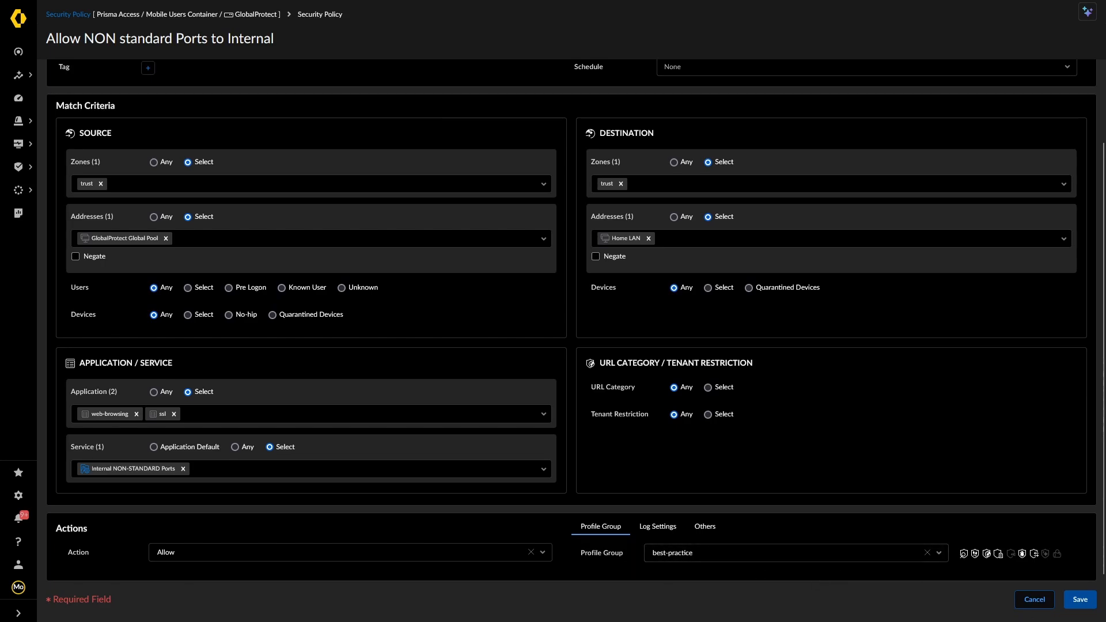
Cancel the Allow NON standard Ports to Internal rule without saving
{"action": "left_click", "coordinate": [1034, 599]}
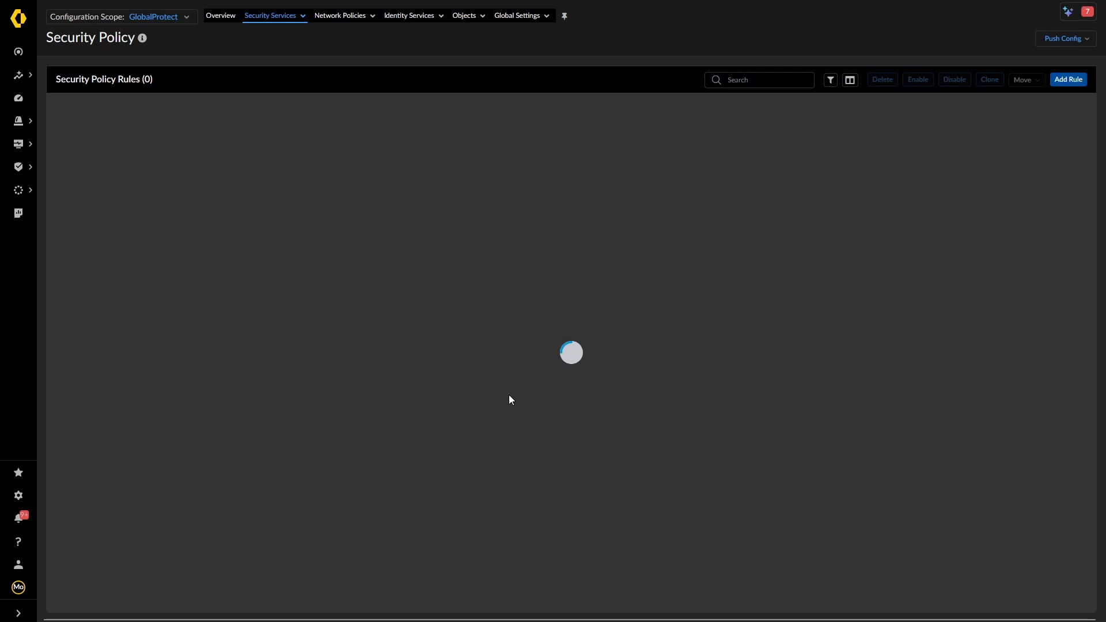